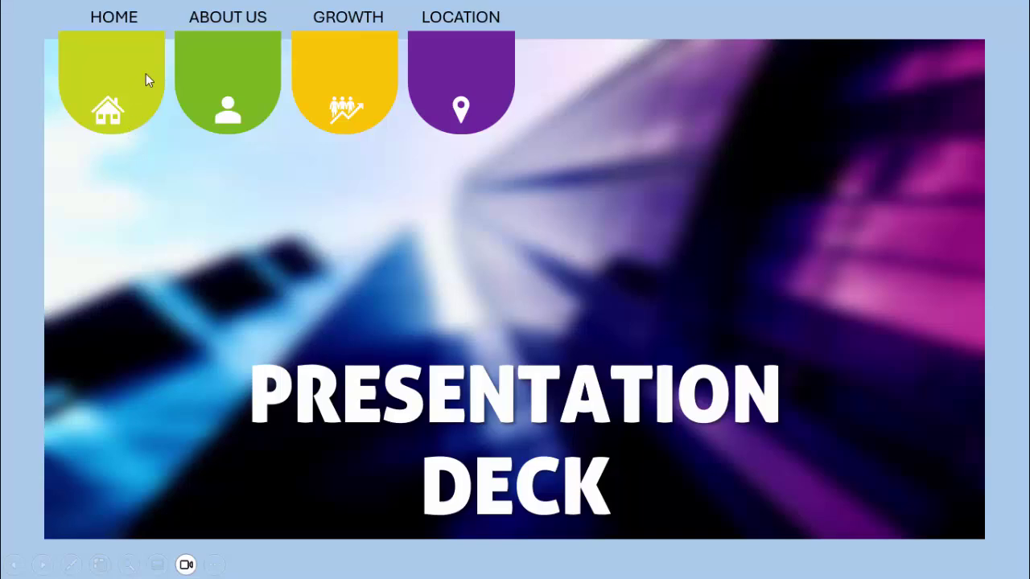
- Advance the running slideshow through the HOME, ABOUT US, GROWTH and LOCATION slides
{"action": "left_click", "coordinate": [676, 252]}
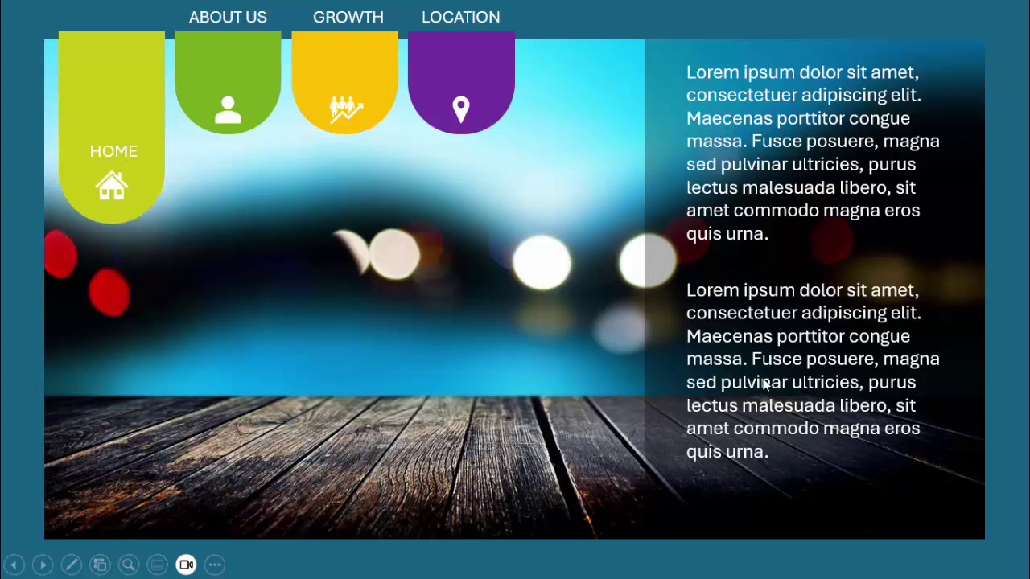
{"action": "left_click", "coordinate": [513, 321]}
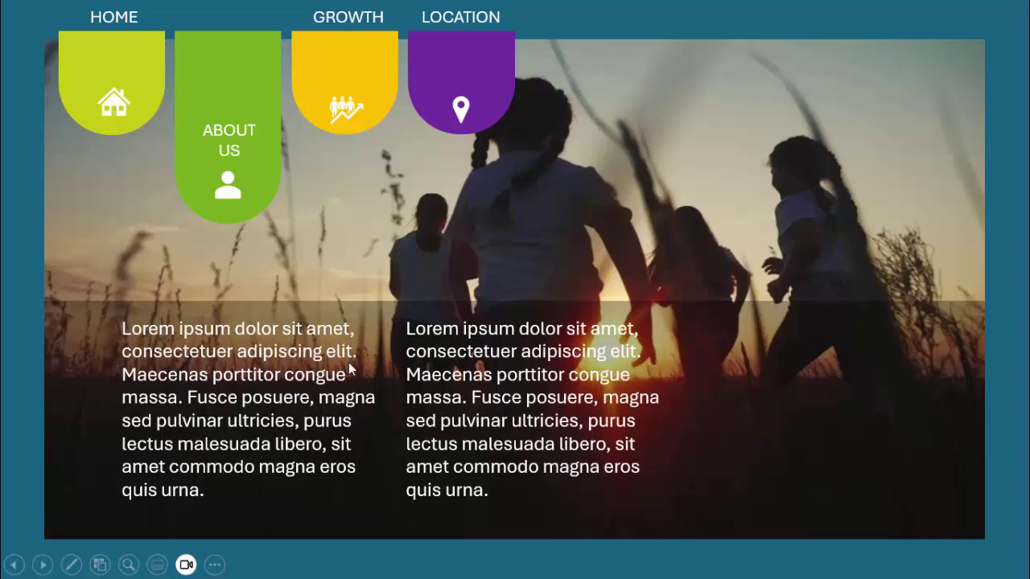
{"action": "left_click", "coordinate": [701, 197]}
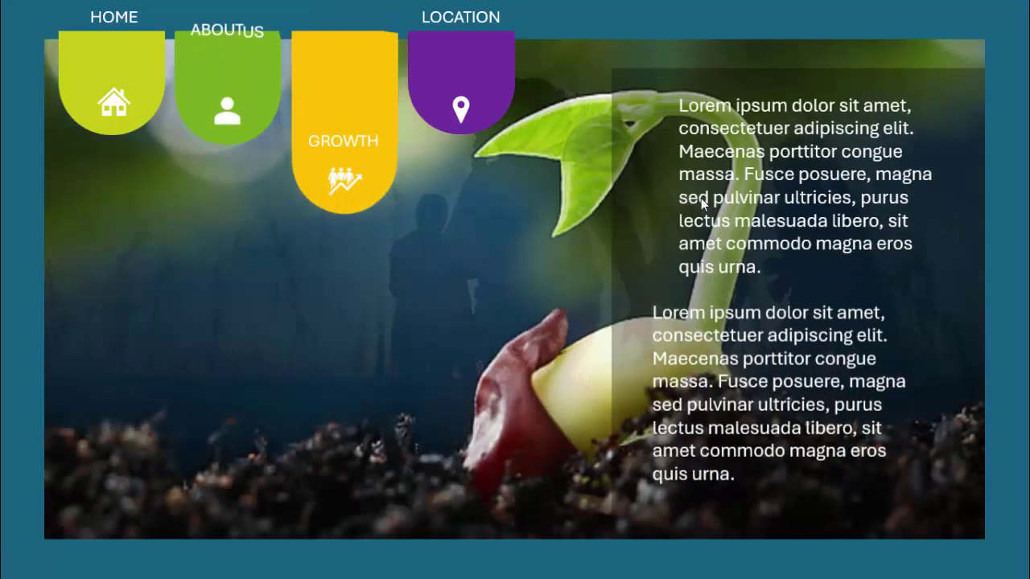
{"action": "left_click", "coordinate": [701, 204]}
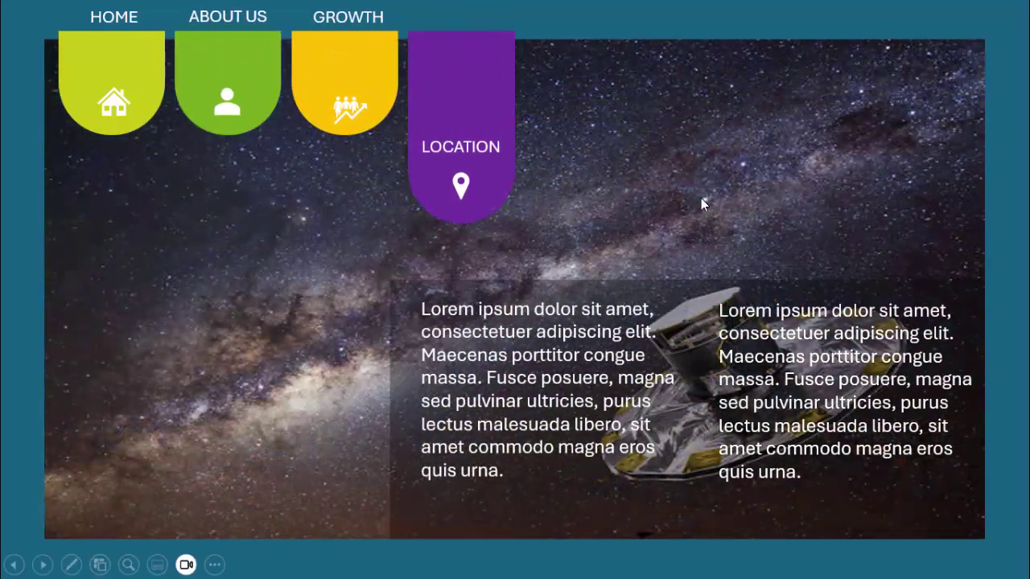
- Step back to ABOUT US with the Left arrow, then forward again to LOCATION
{"action": "key", "text": "Left"}
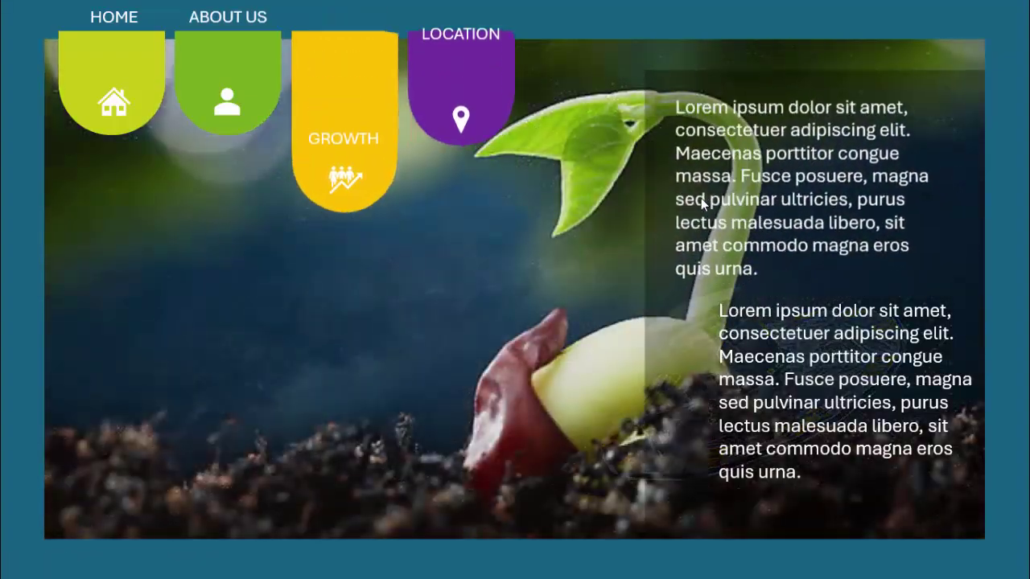
{"action": "key", "text": "Left"}
{"action": "key", "text": "Left"}
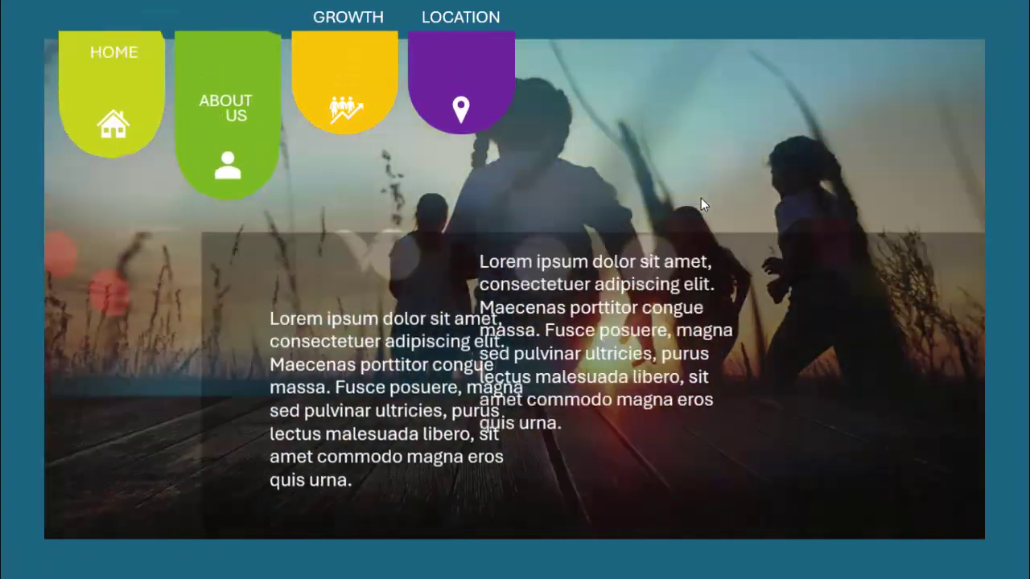
{"action": "key", "text": "Right"}
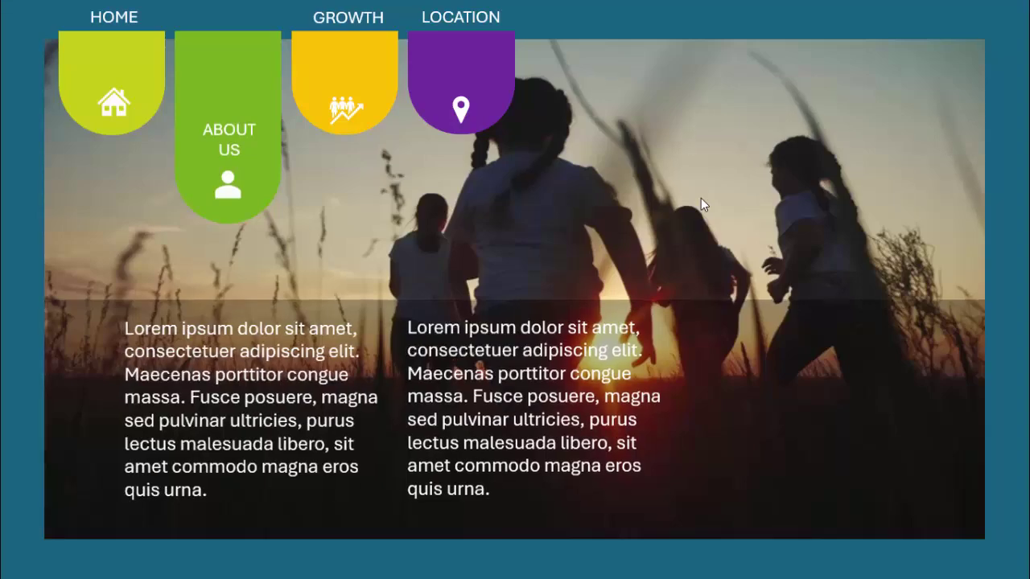
{"action": "key", "text": "Right"}
{"action": "key", "text": "Right"}
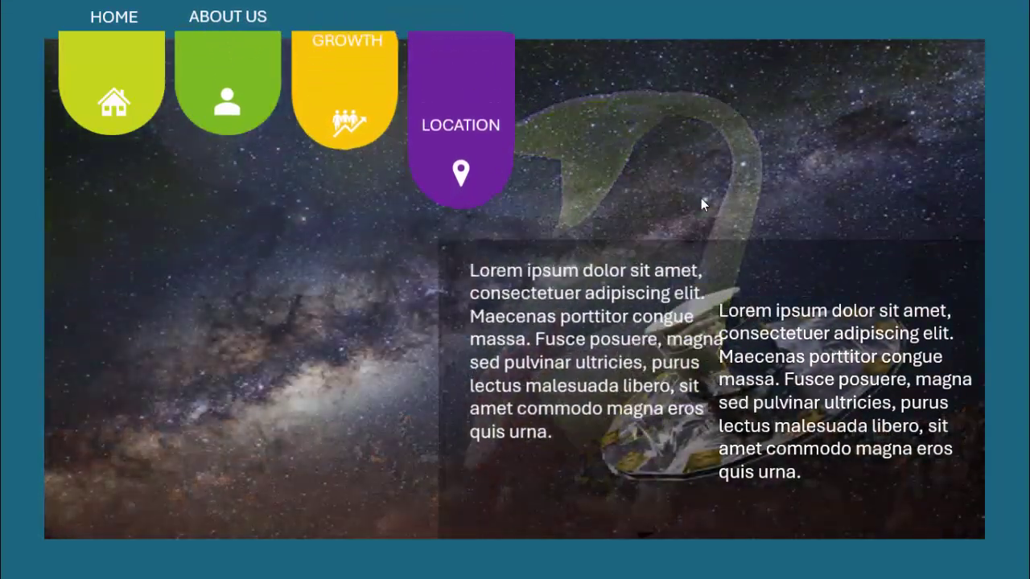
{"action": "key", "text": "Right"}
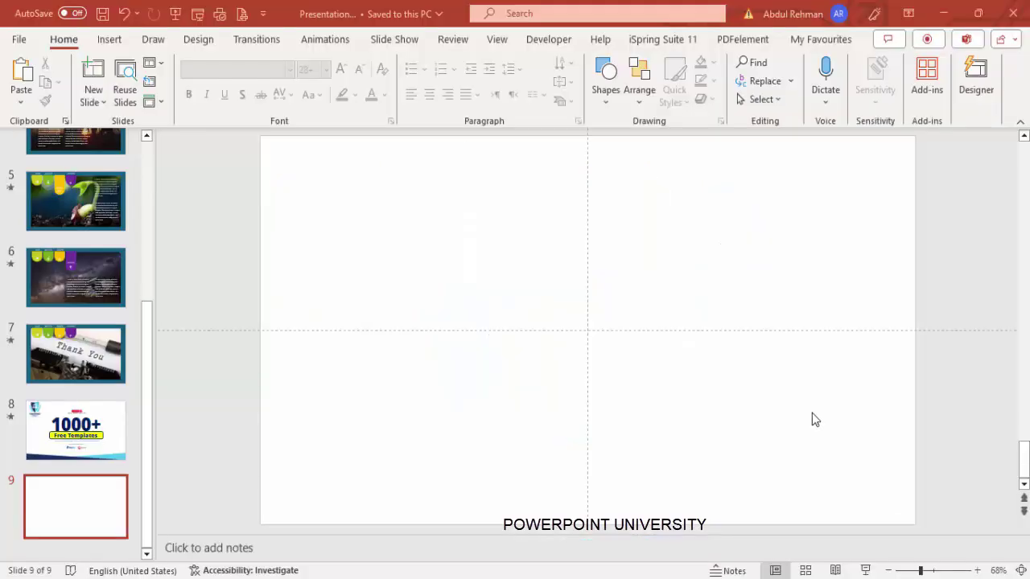
- Draw a slide-covering rectangle with no outline and a light blue fill
{"action": "left_click", "coordinate": [108, 39]}
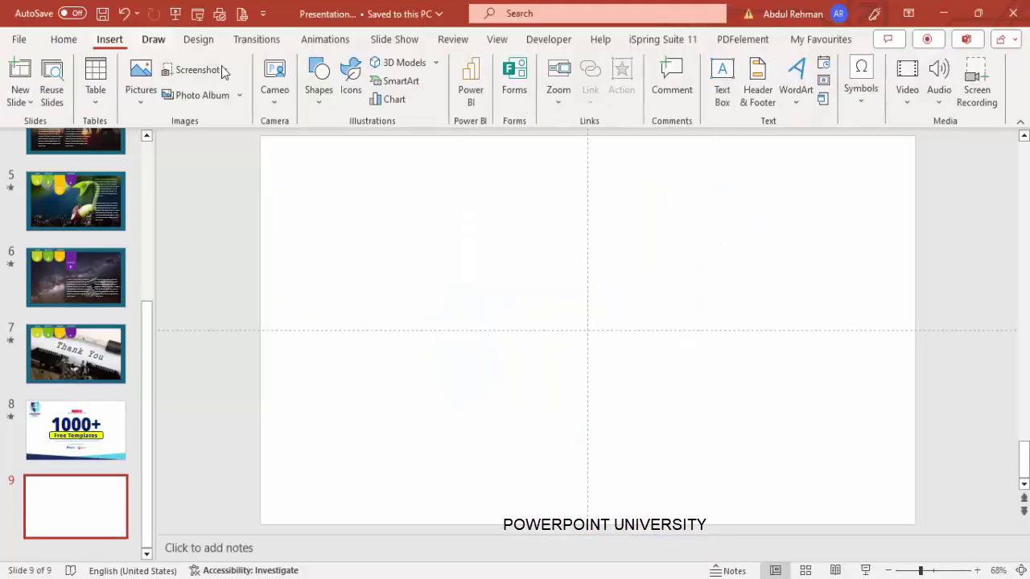
{"action": "left_click", "coordinate": [318, 89]}
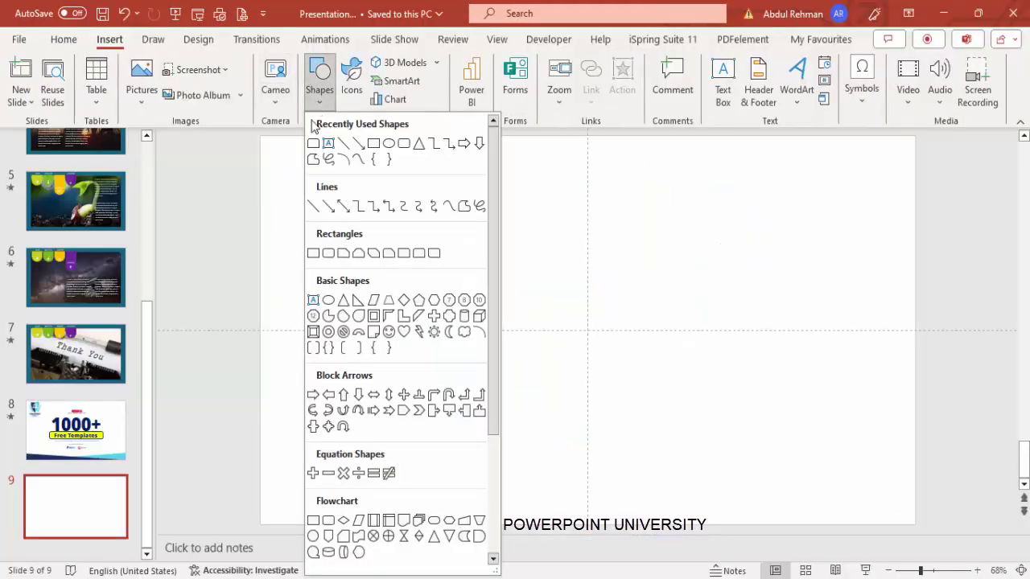
{"action": "left_click", "coordinate": [312, 254]}
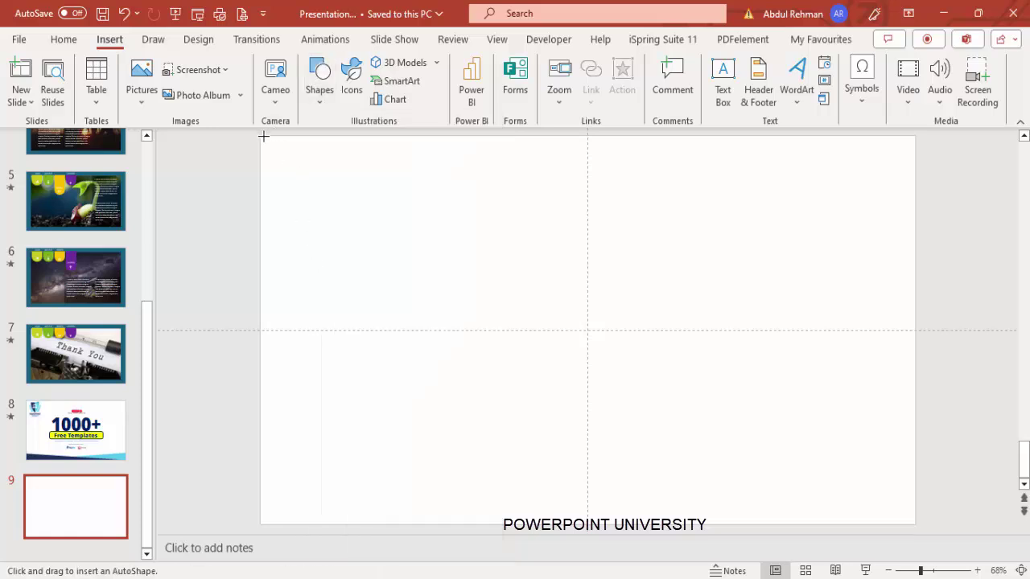
{"action": "left_click_drag", "start_coordinate": [260, 136], "coordinate": [917, 524]}
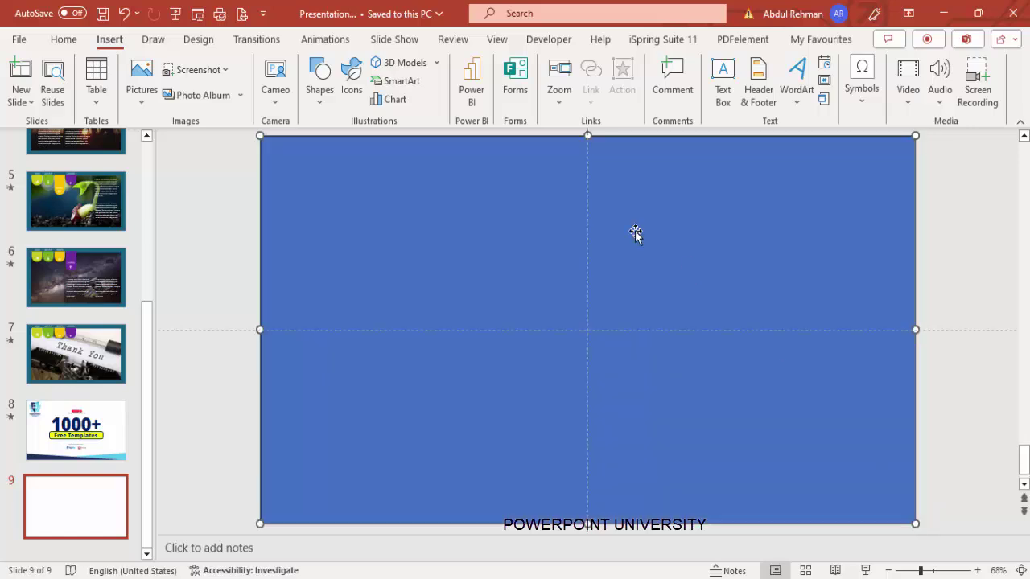
{"action": "left_click", "coordinate": [426, 81]}
{"action": "left_click", "coordinate": [411, 304]}
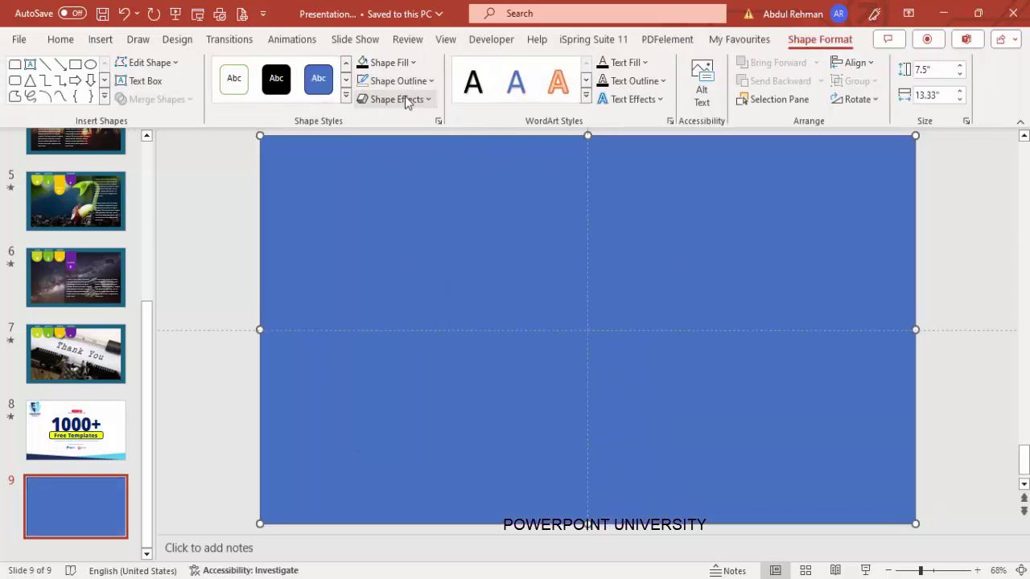
{"action": "left_click", "coordinate": [387, 62]}
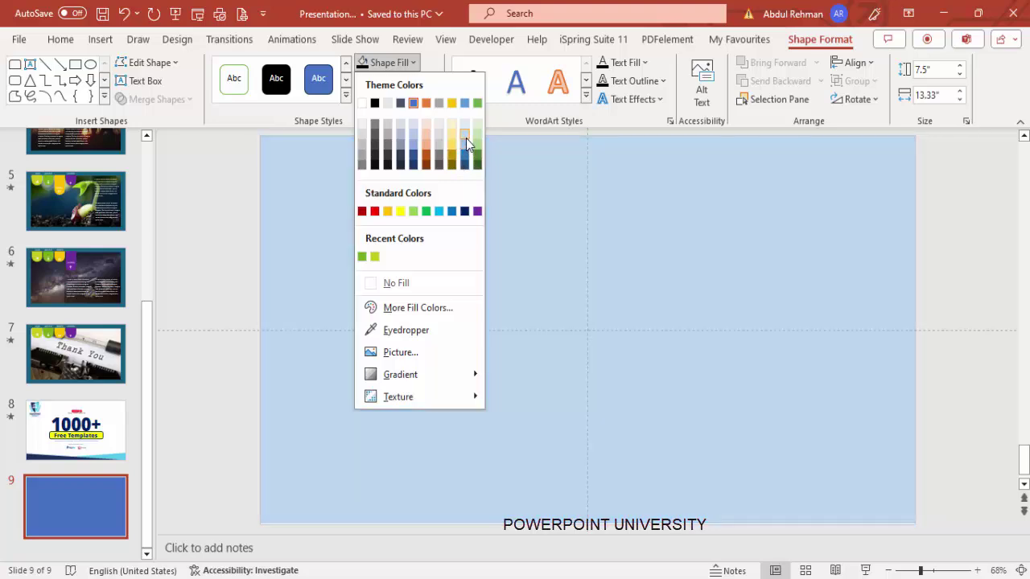
{"action": "left_click", "coordinate": [466, 138]}
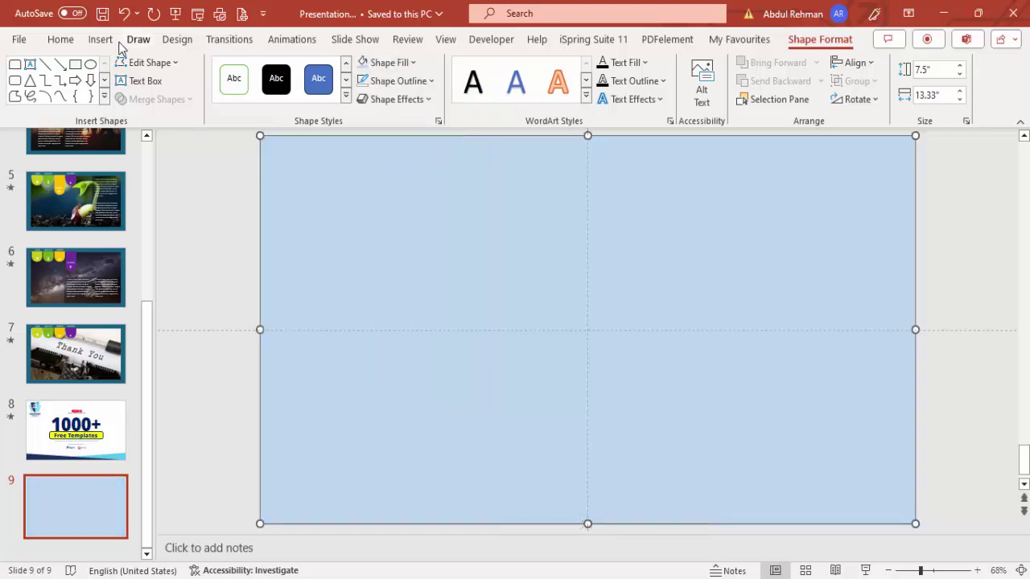
- Draw a smaller outline-free rectangle inside it and align it to the slide's centre and middle
{"action": "left_click", "coordinate": [100, 38]}
{"action": "left_click", "coordinate": [319, 85]}
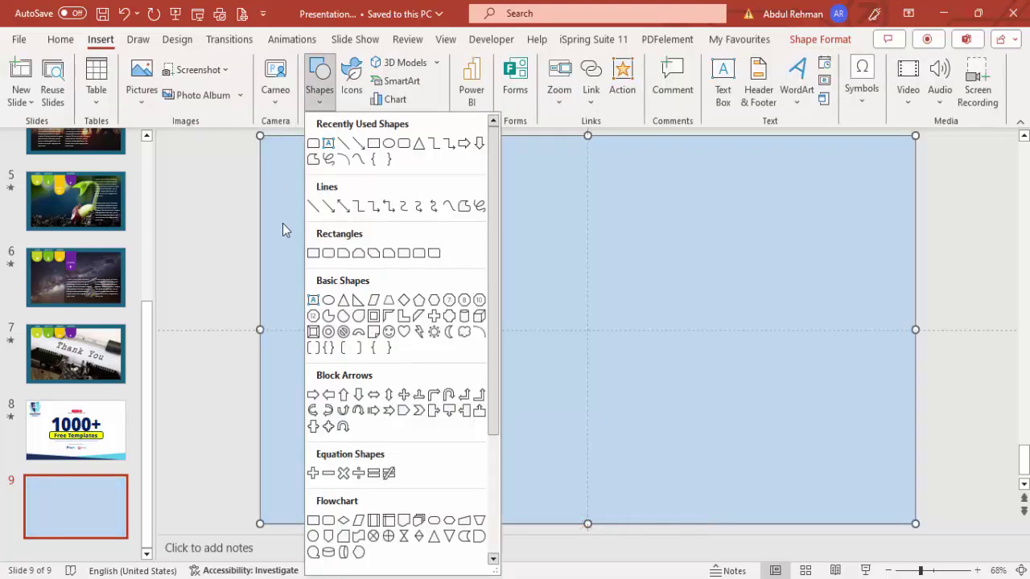
{"action": "left_click", "coordinate": [313, 252]}
{"action": "left_click_drag", "start_coordinate": [295, 166], "coordinate": [888, 497]}
{"action": "left_click_drag", "start_coordinate": [295, 167], "coordinate": [294, 164]}
{"action": "left_click", "coordinate": [399, 81]}
{"action": "left_click", "coordinate": [424, 302]}
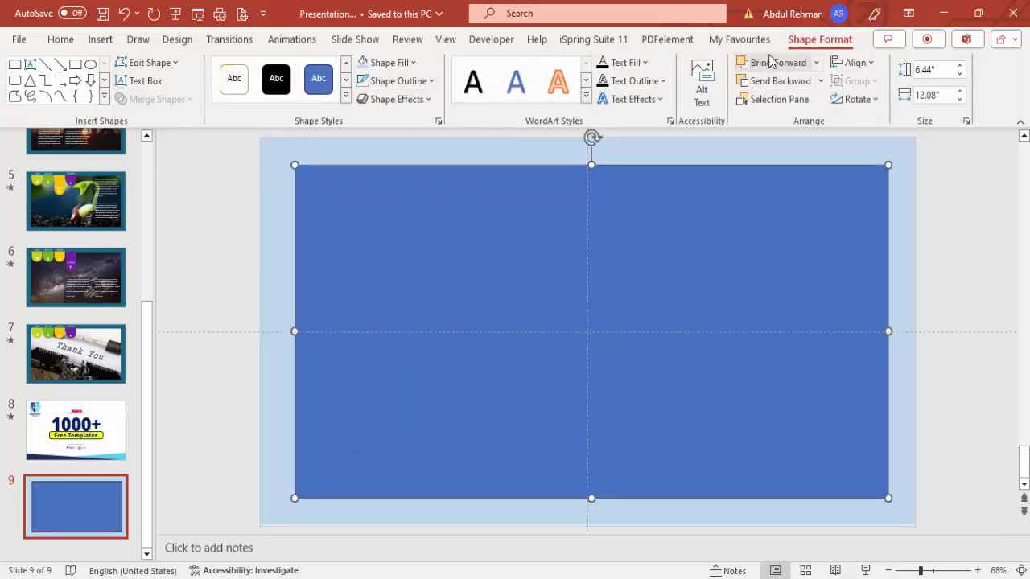
{"action": "left_click", "coordinate": [852, 63]}
{"action": "left_click", "coordinate": [862, 106]}
{"action": "left_click", "coordinate": [861, 66]}
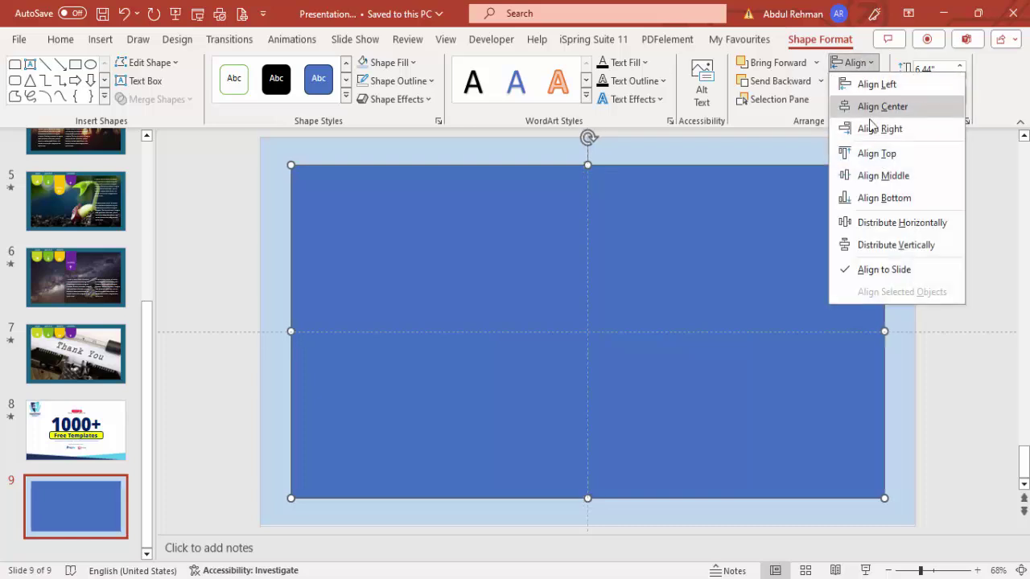
{"action": "left_click", "coordinate": [885, 175]}
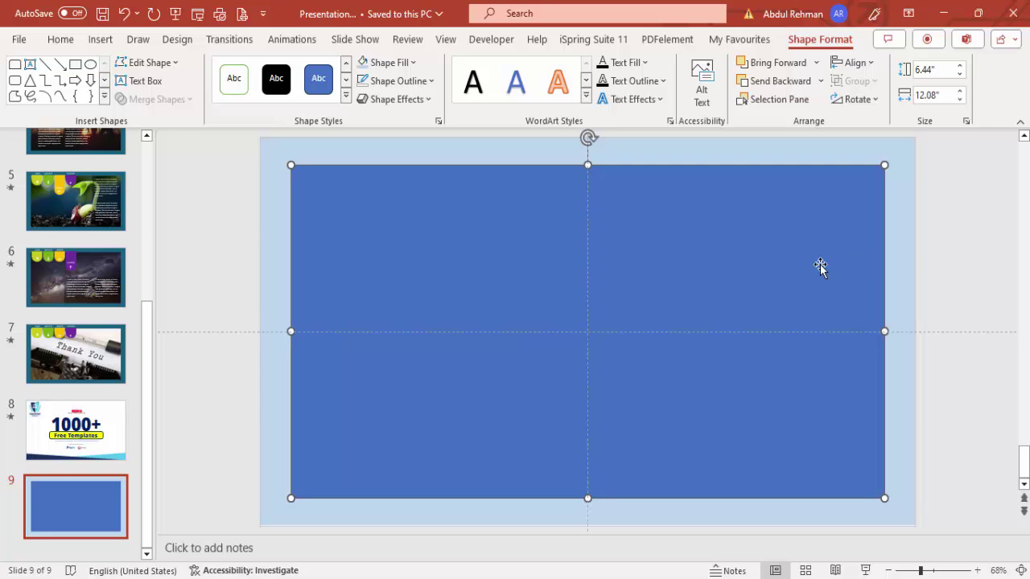
- In Format Shape, switch the inner rectangle to Picture or texture fill and choose Insert for a new picture
{"action": "right_click", "coordinate": [685, 264]}
{"action": "left_click", "coordinate": [714, 538]}
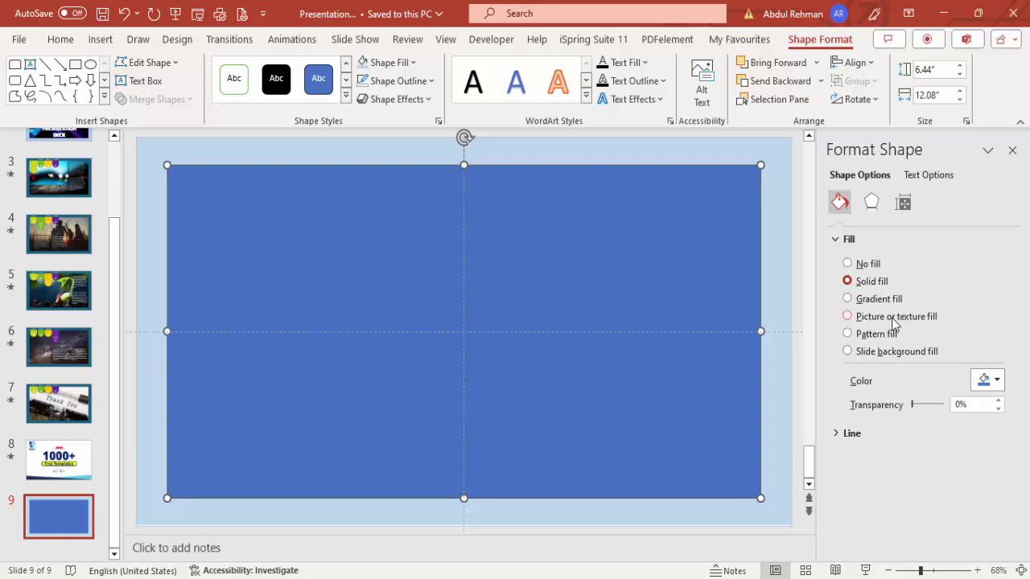
{"action": "left_click", "coordinate": [865, 318]}
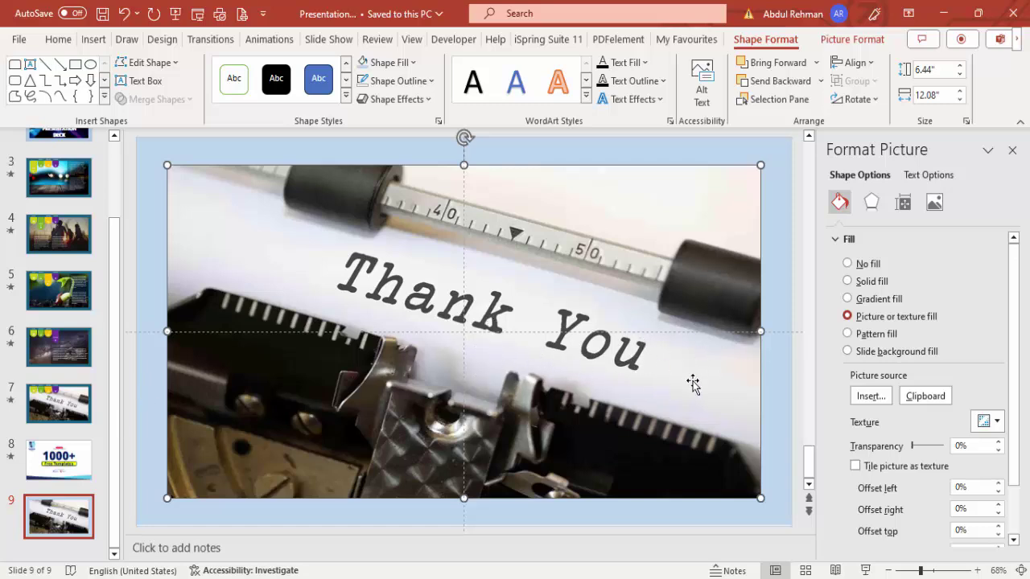
{"action": "left_click", "coordinate": [867, 398]}
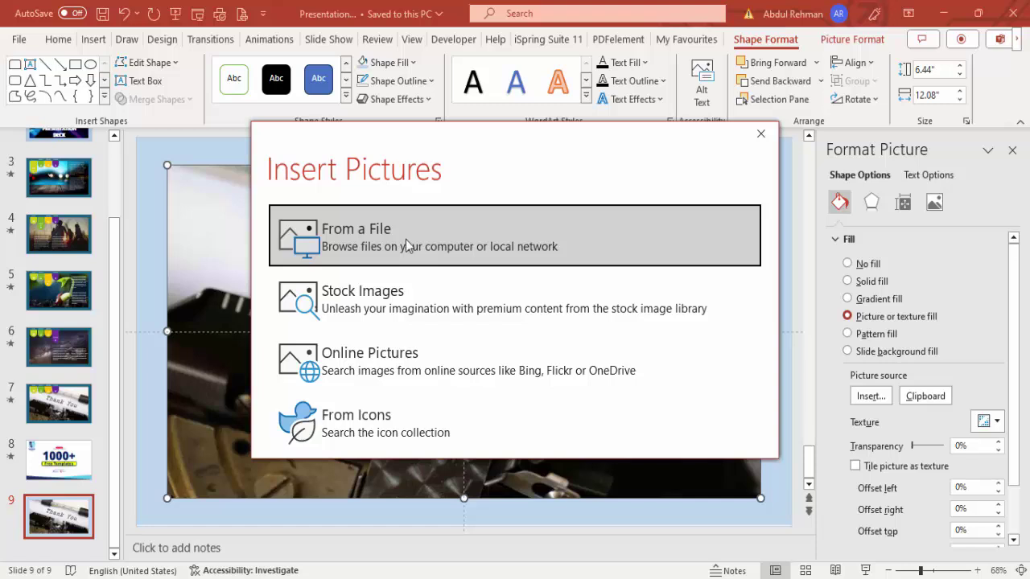
- Search online pictures for 'purple building' and insert the purple-lit Gardens by the Bay photo as the fill
{"action": "left_click", "coordinate": [410, 368]}
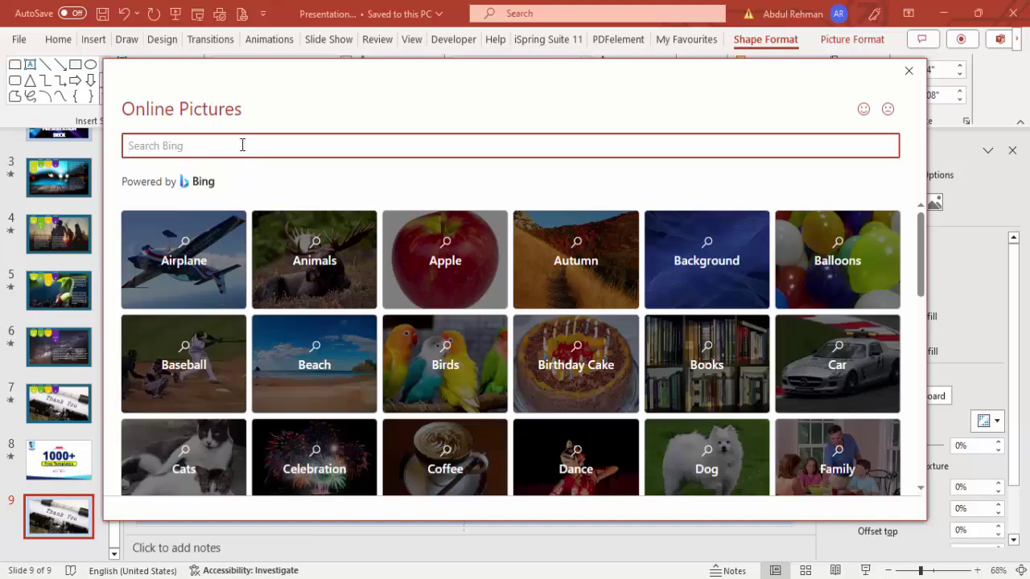
{"action": "type", "text": "purple building"}
{"action": "key", "text": "Return"}
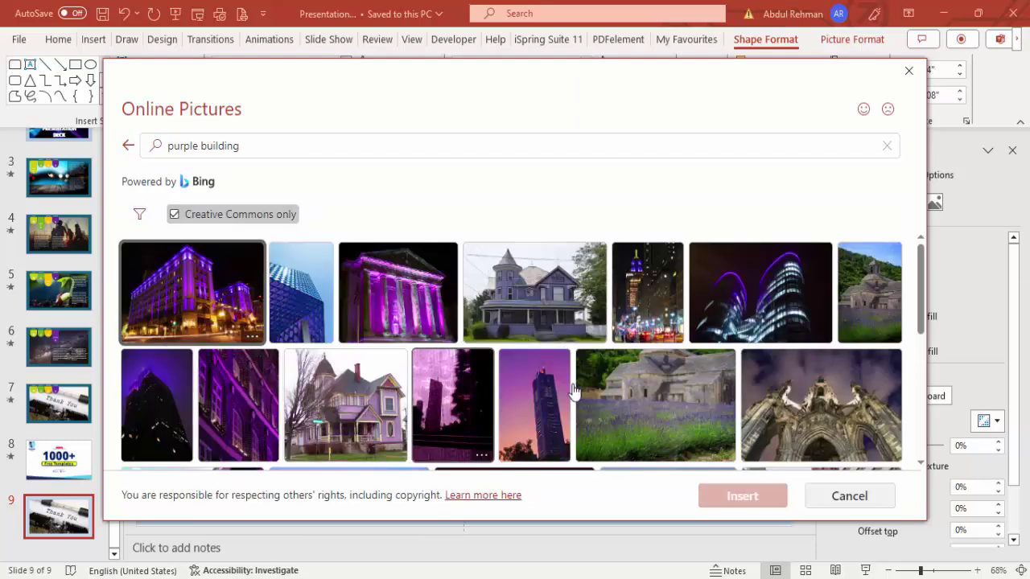
{"action": "scroll", "coordinate": [515, 367], "scroll_direction": "down", "scroll_amount": 3}
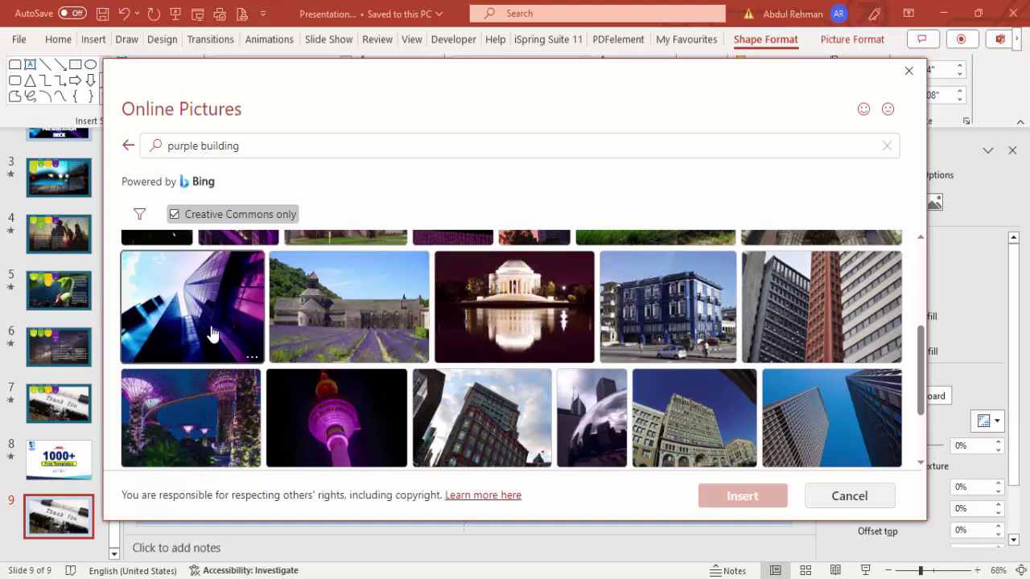
{"action": "left_click", "coordinate": [219, 392]}
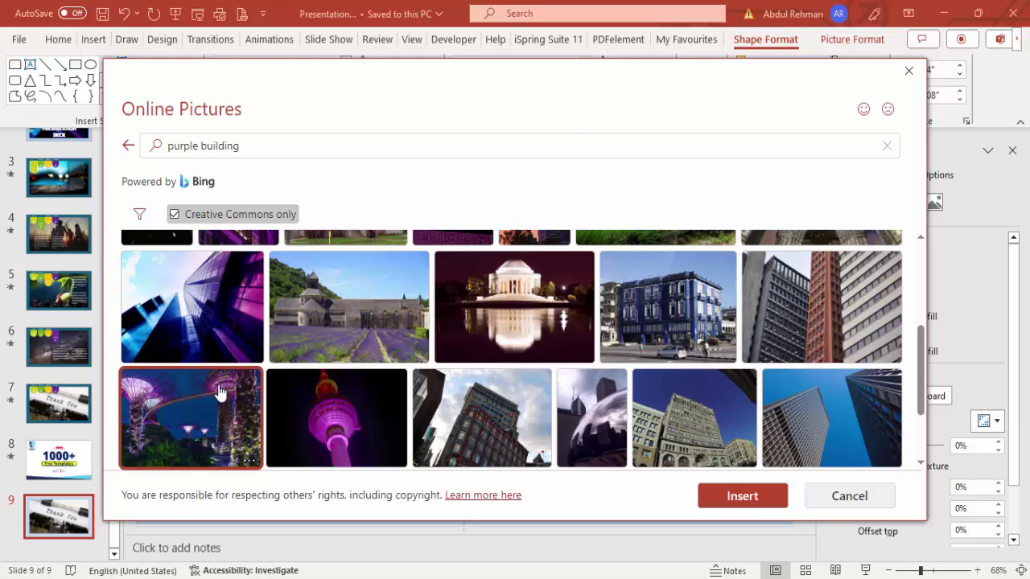
{"action": "left_click", "coordinate": [764, 496]}
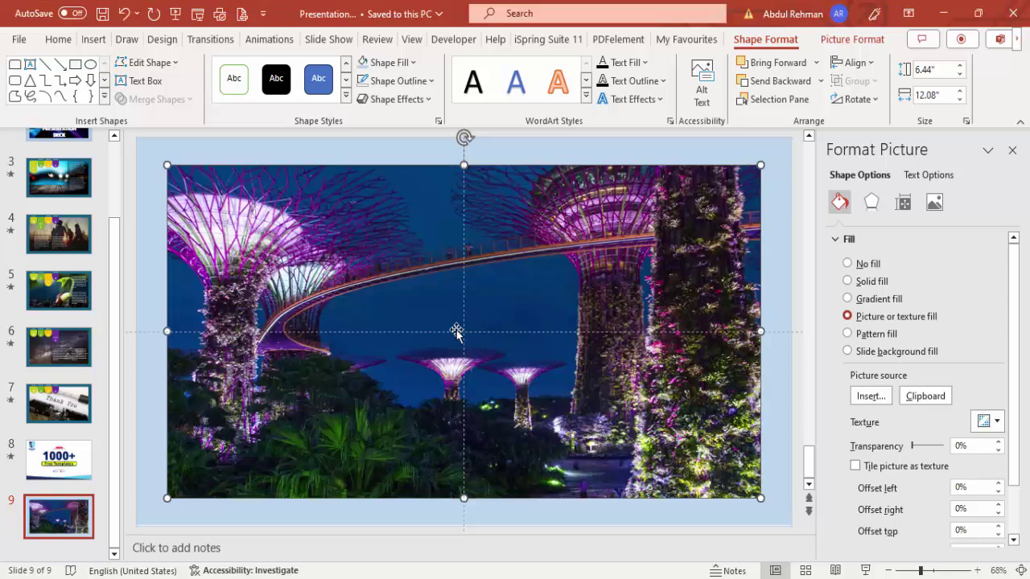
{"action": "left_click_drag", "start_coordinate": [1020, 381], "coordinate": [1023, 447]}
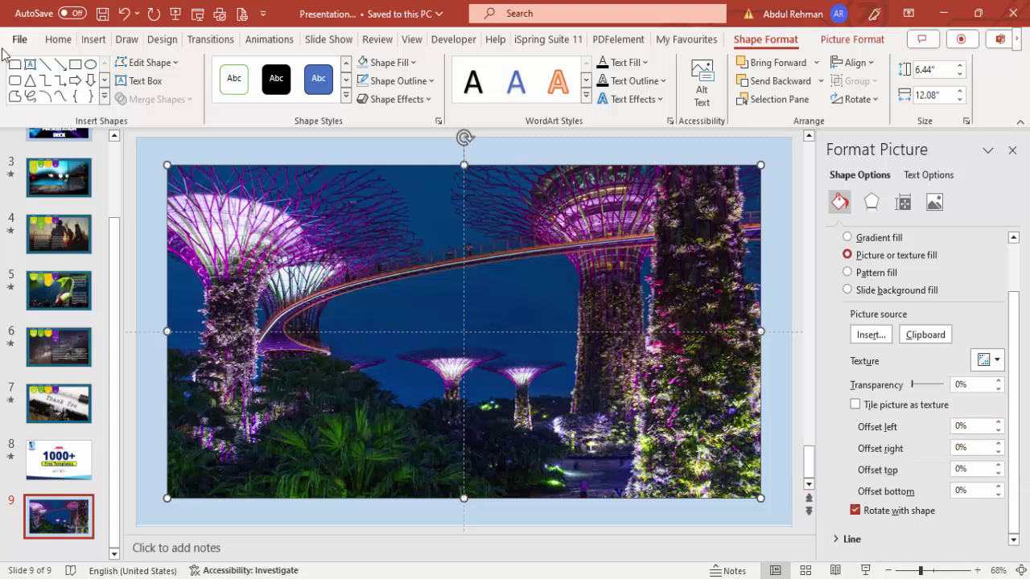
- Draw a Top Corners Rounded rectangle on the photo and reshape it into a tab with a rounded bottom
{"action": "left_click", "coordinate": [95, 40]}
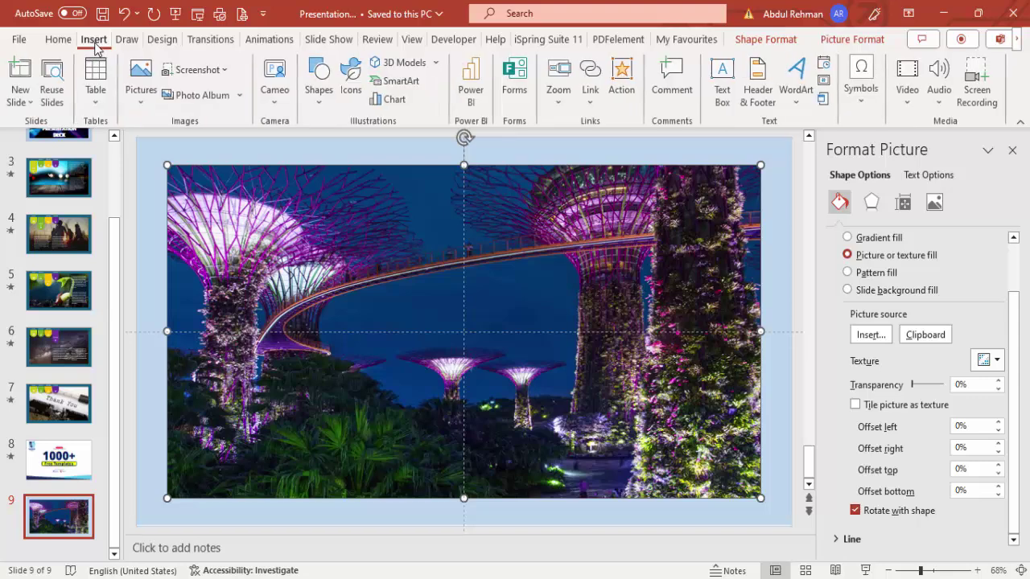
{"action": "left_click", "coordinate": [315, 106]}
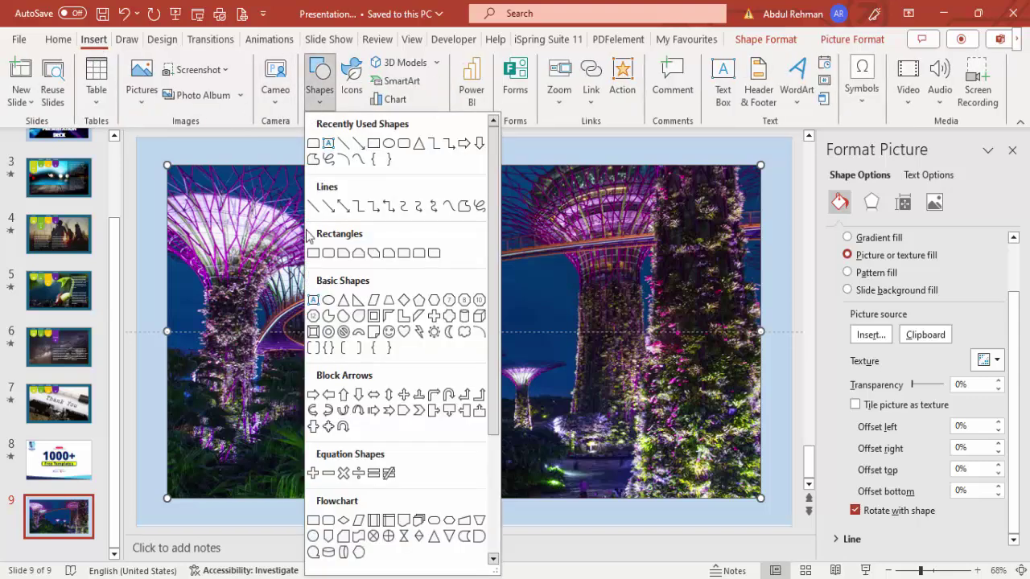
{"action": "left_click", "coordinate": [418, 256]}
{"action": "left_click_drag", "start_coordinate": [262, 186], "coordinate": [330, 272]}
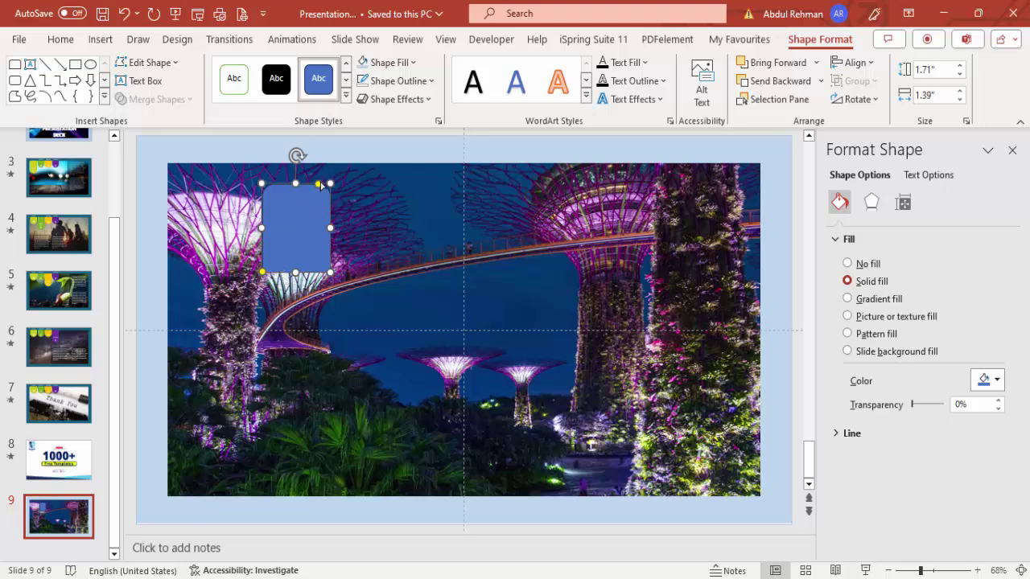
{"action": "left_click_drag", "start_coordinate": [319, 184], "coordinate": [330, 185]}
{"action": "left_click_drag", "start_coordinate": [264, 275], "coordinate": [299, 274]}
- Give the tab no outline and a yellow fill, and move it to the photo's top-left
{"action": "left_click", "coordinate": [398, 80]}
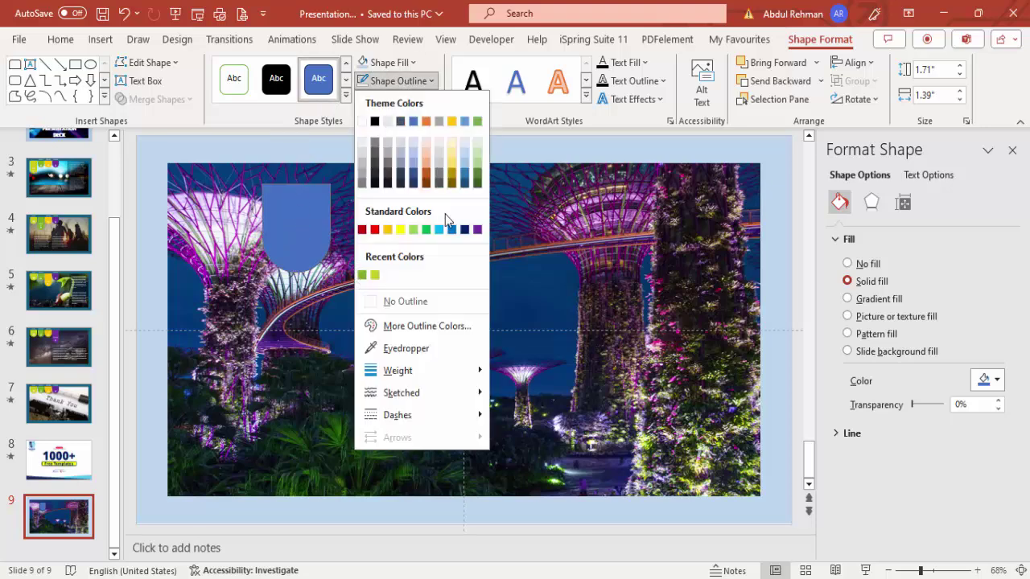
{"action": "left_click", "coordinate": [416, 300]}
{"action": "left_click", "coordinate": [386, 62]}
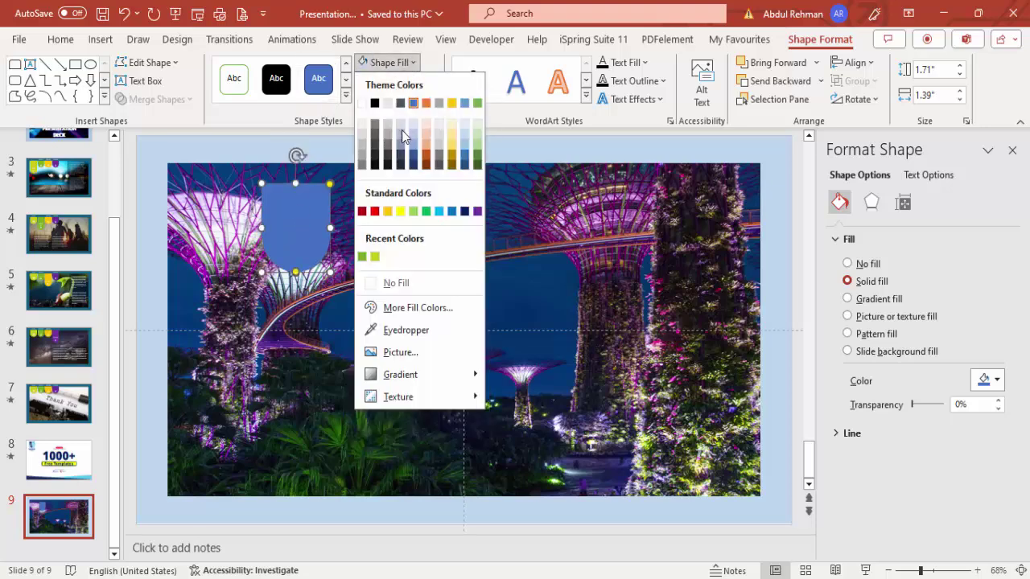
{"action": "left_click", "coordinate": [388, 211]}
{"action": "mouse_move", "coordinate": [298, 226]}
{"action": "left_mouse_down"}
{"action": "mouse_move", "coordinate": [277, 207]}
{"action": "mouse_move", "coordinate": [229, 197]}
{"action": "left_mouse_up"}
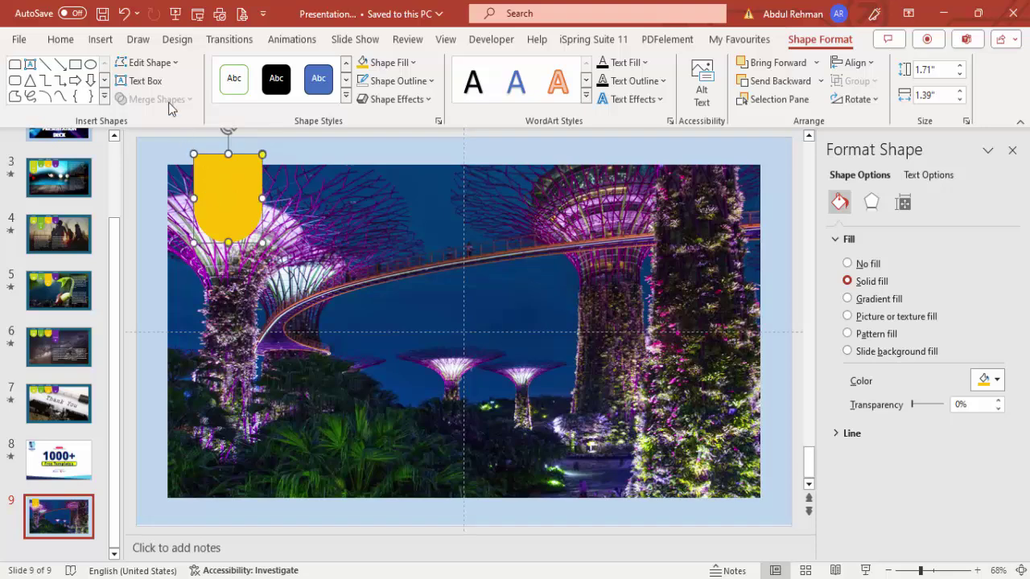
{"action": "left_click", "coordinate": [101, 39]}
{"action": "left_click", "coordinate": [354, 74]}
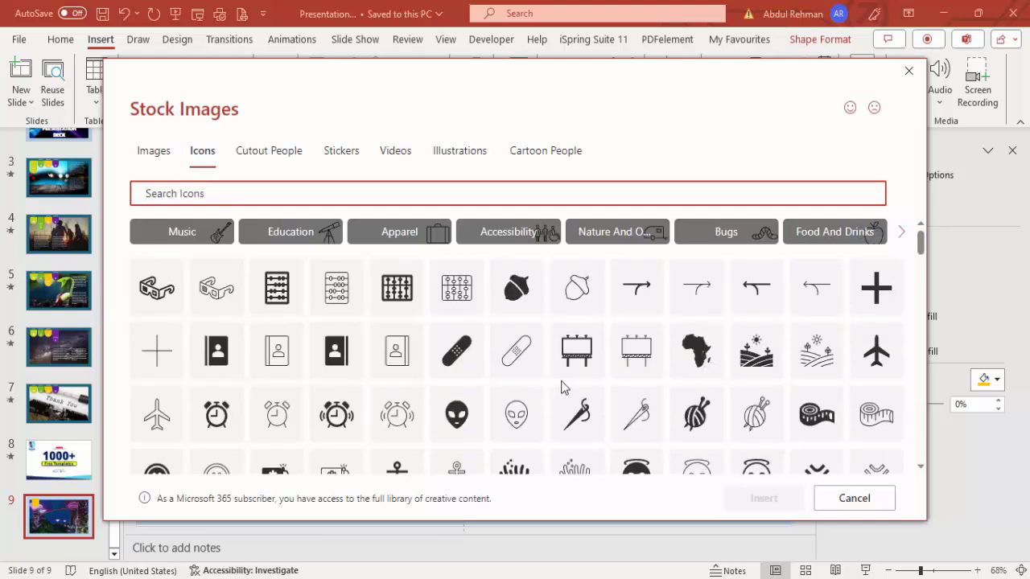
- Select the target icon in the stock icons, leaving the shutter icon unticked
{"action": "scroll", "coordinate": [555, 385], "scroll_direction": "down", "scroll_amount": 3}
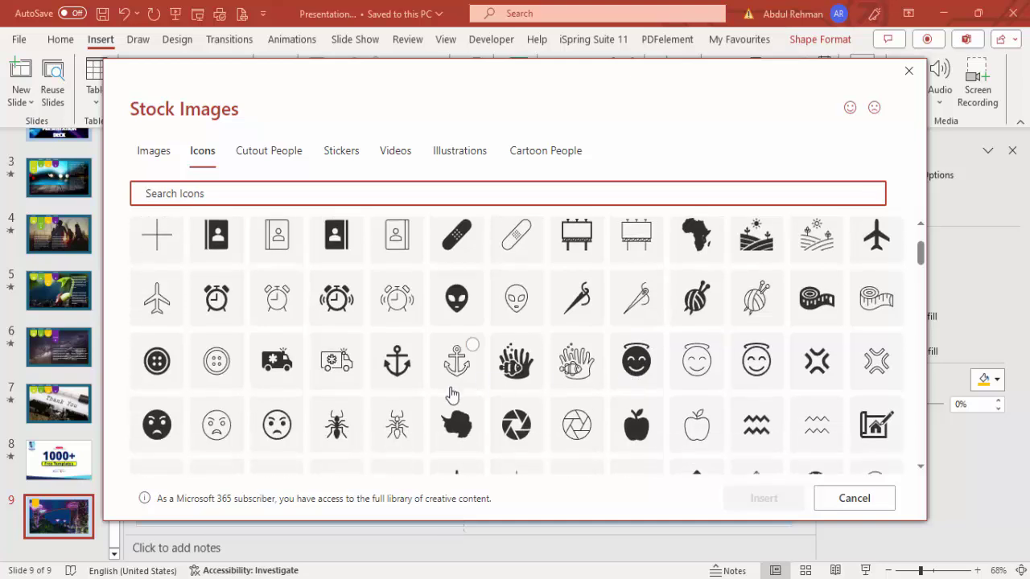
{"action": "left_click", "coordinate": [507, 428]}
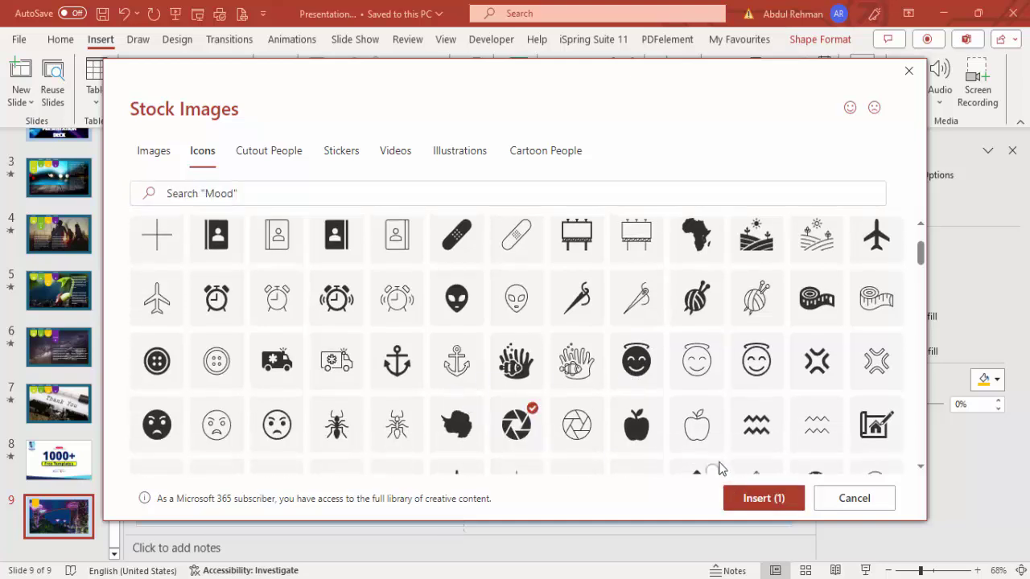
{"action": "scroll", "coordinate": [655, 424], "scroll_direction": "down", "scroll_amount": 5}
{"action": "scroll", "coordinate": [729, 406], "scroll_direction": "down", "scroll_amount": 7}
{"action": "scroll", "coordinate": [725, 384], "scroll_direction": "down", "scroll_amount": 8}
{"action": "scroll", "coordinate": [729, 385], "scroll_direction": "down", "scroll_amount": 3}
{"action": "left_click", "coordinate": [688, 378]}
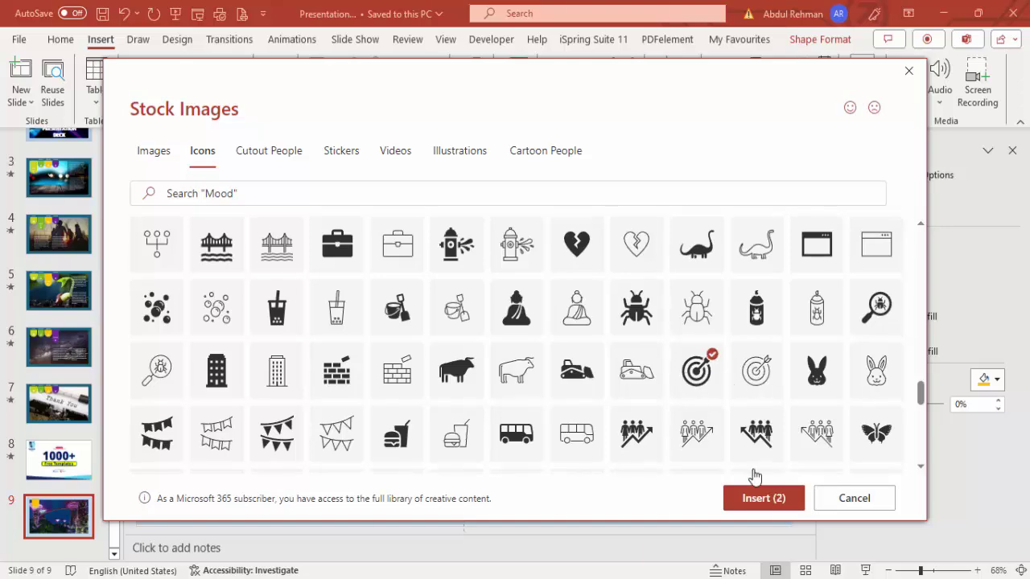
{"action": "scroll", "coordinate": [555, 346], "scroll_direction": "up", "scroll_amount": 8}
{"action": "scroll", "coordinate": [537, 311], "scroll_direction": "up", "scroll_amount": 10}
{"action": "scroll", "coordinate": [521, 306], "scroll_direction": "up", "scroll_amount": 5}
{"action": "left_click", "coordinate": [520, 307]}
- Insert the target icon, move it onto the yellow tab, and set its height to 0.5"
{"action": "left_click", "coordinate": [768, 496]}
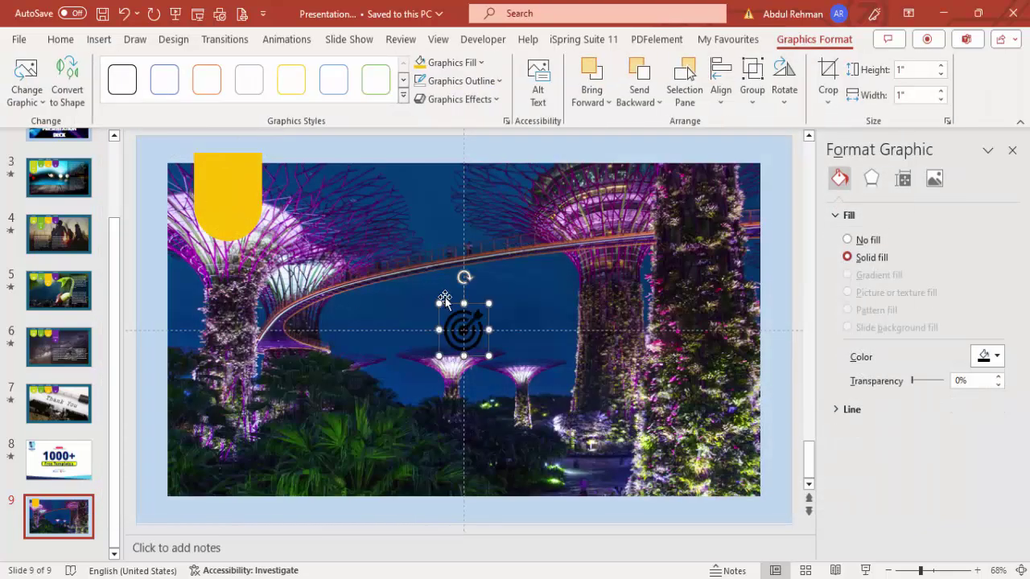
{"action": "left_click_drag", "start_coordinate": [478, 305], "coordinate": [243, 189]}
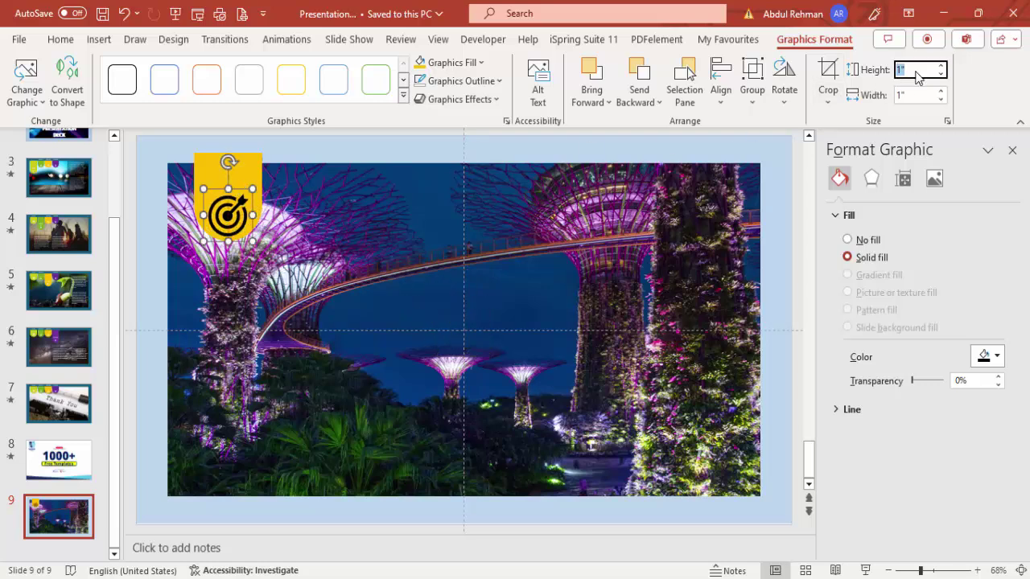
{"action": "type", "text": "0.5"}
{"action": "key", "text": "Return"}
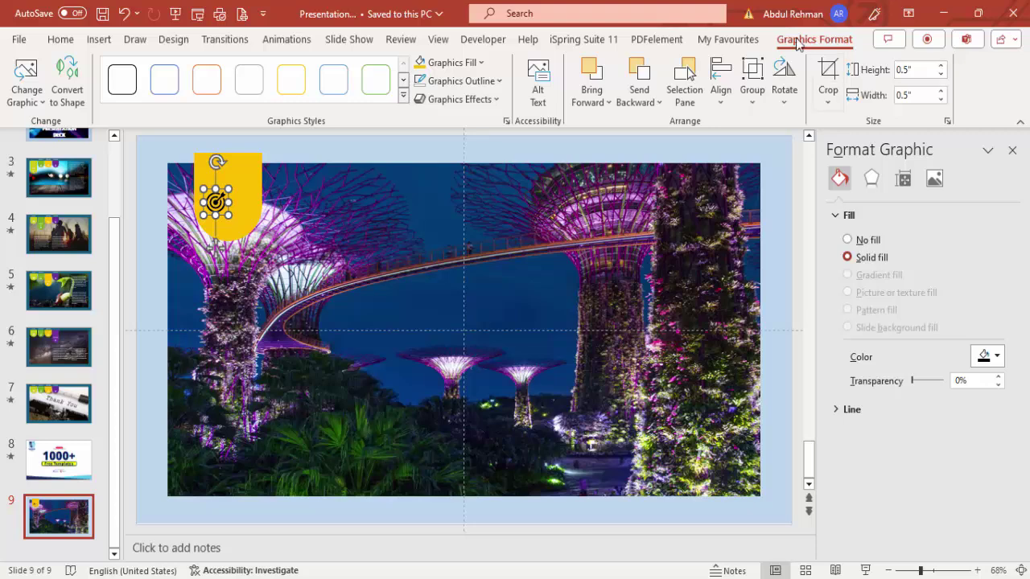
- Make the target icon white and centre it lower inside the yellow tab
{"action": "left_click", "coordinate": [471, 68]}
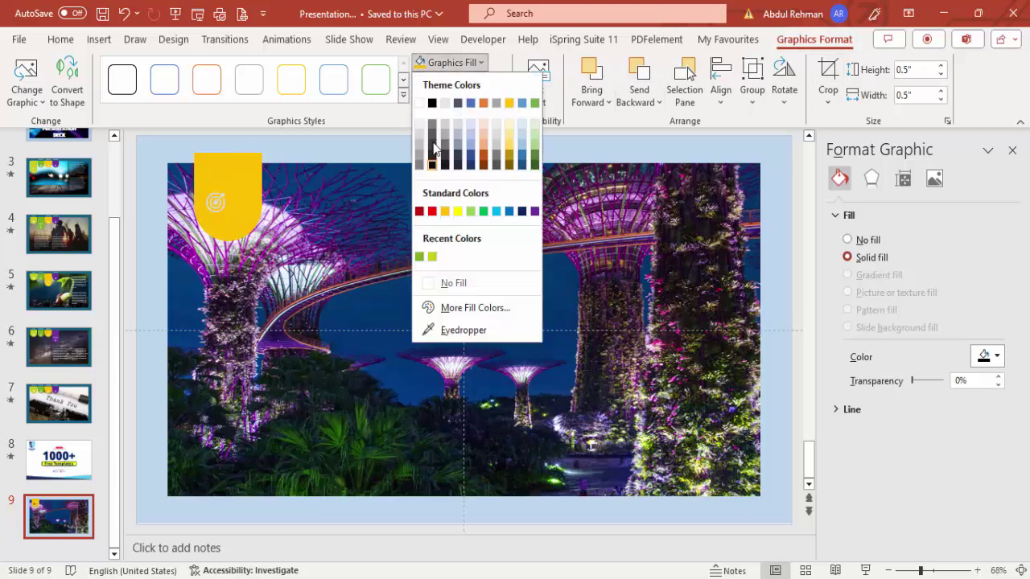
{"action": "left_click", "coordinate": [419, 103]}
{"action": "mouse_move", "coordinate": [221, 244]}
{"action": "left_mouse_down"}
{"action": "mouse_move", "coordinate": [229, 268]}
{"action": "mouse_move", "coordinate": [229, 259]}
{"action": "left_mouse_up"}
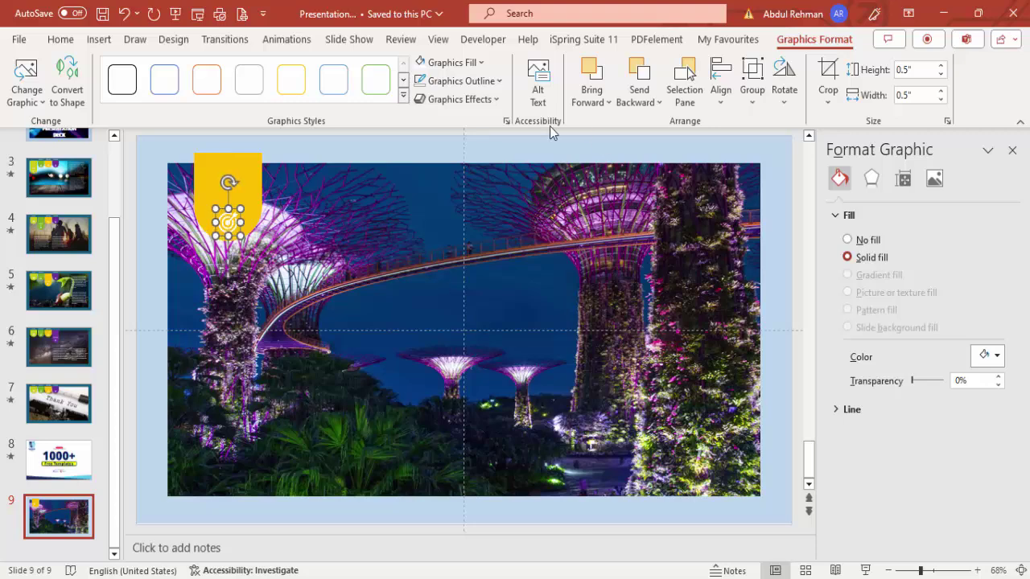
- Add a centred, non-bold 'GOAL' text box positioned at the top of the tab
{"action": "left_click", "coordinate": [99, 39]}
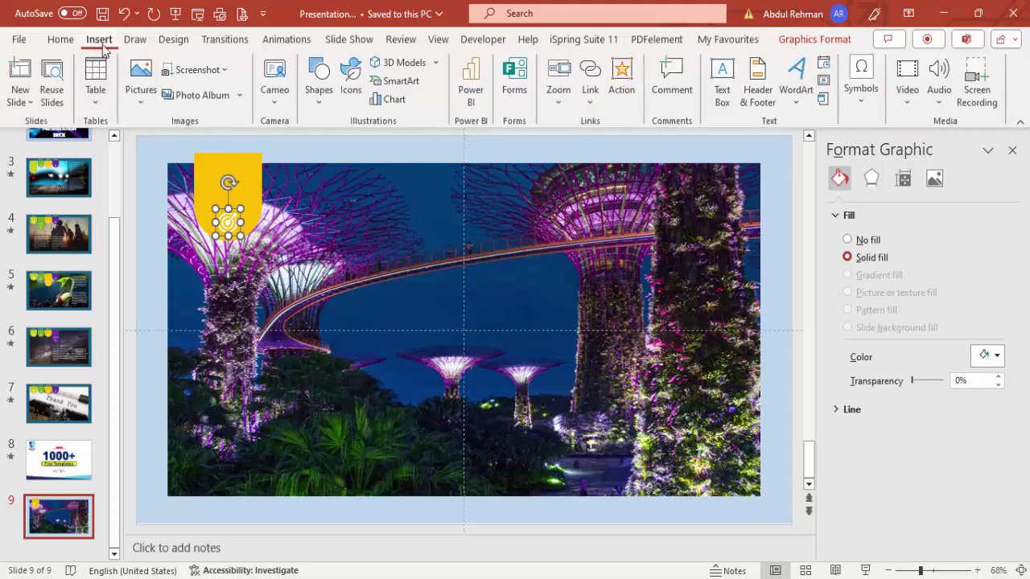
{"action": "left_click", "coordinate": [723, 74]}
{"action": "left_click_drag", "start_coordinate": [210, 147], "coordinate": [288, 159]}
{"action": "type", "text": "GOAL"}
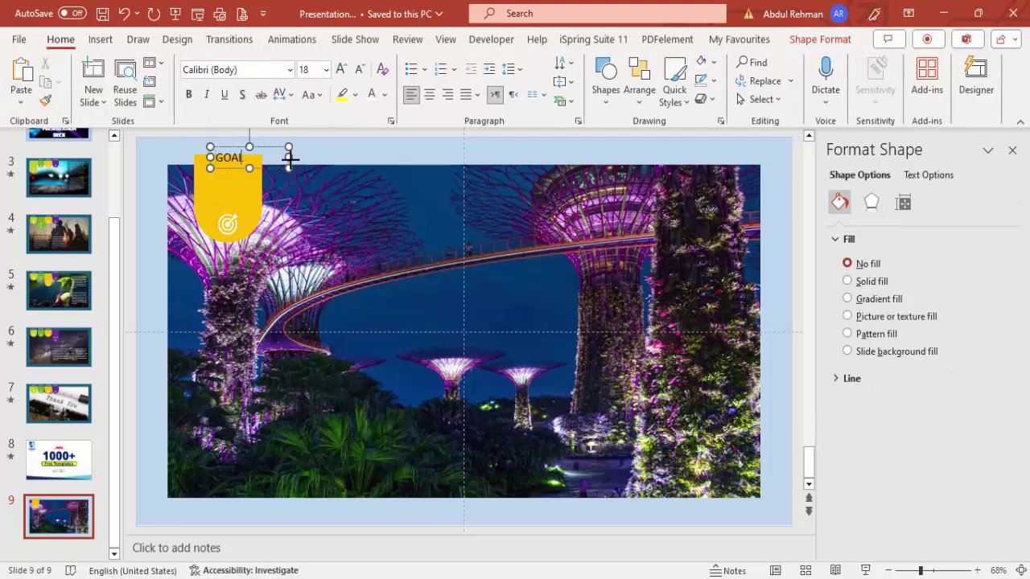
{"action": "left_click", "coordinate": [429, 94]}
{"action": "left_click_drag", "start_coordinate": [280, 148], "coordinate": [258, 138]}
{"action": "left_click", "coordinate": [190, 95]}
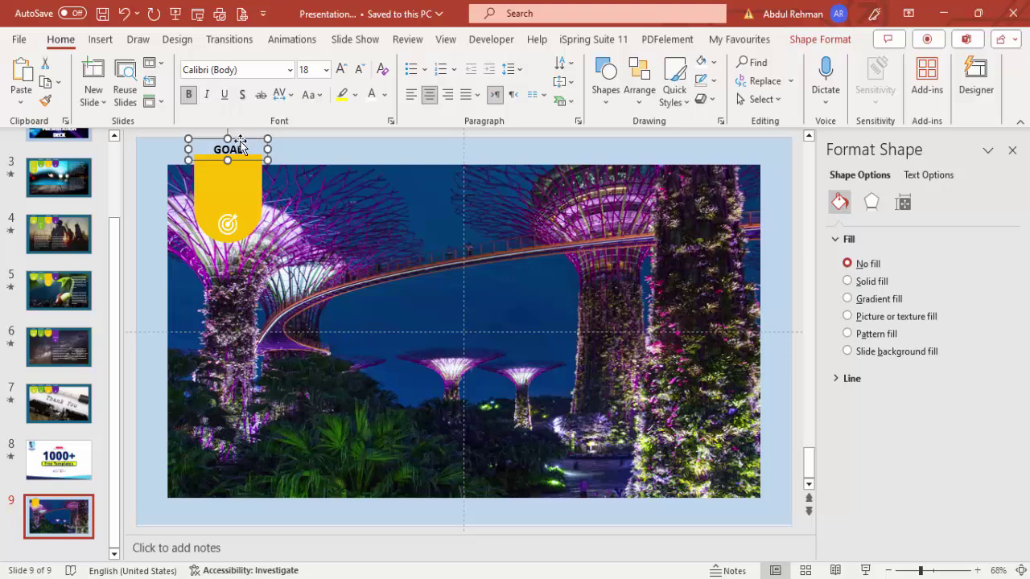
{"action": "left_click", "coordinate": [190, 95]}
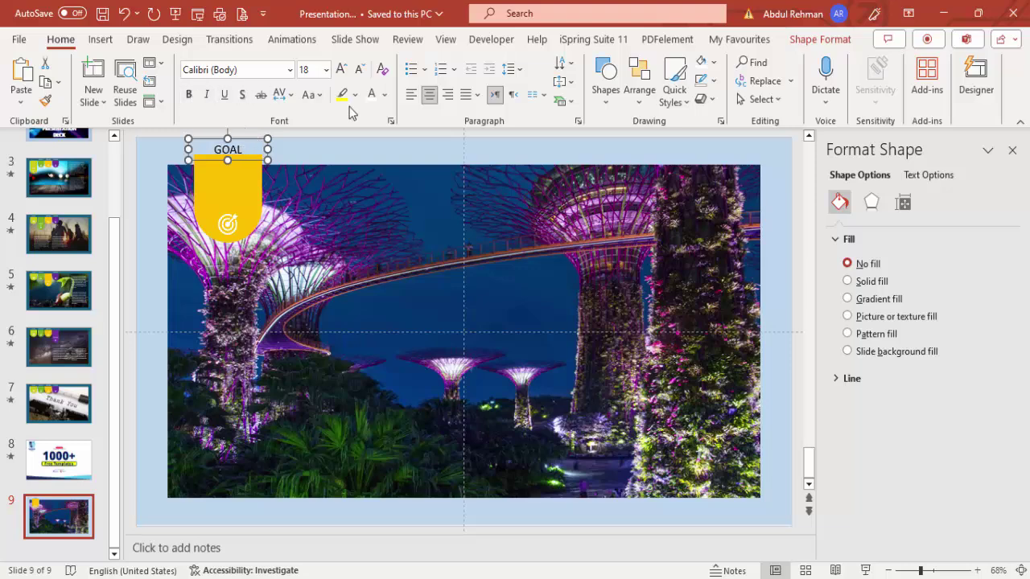
{"action": "key", "text": "Up"}
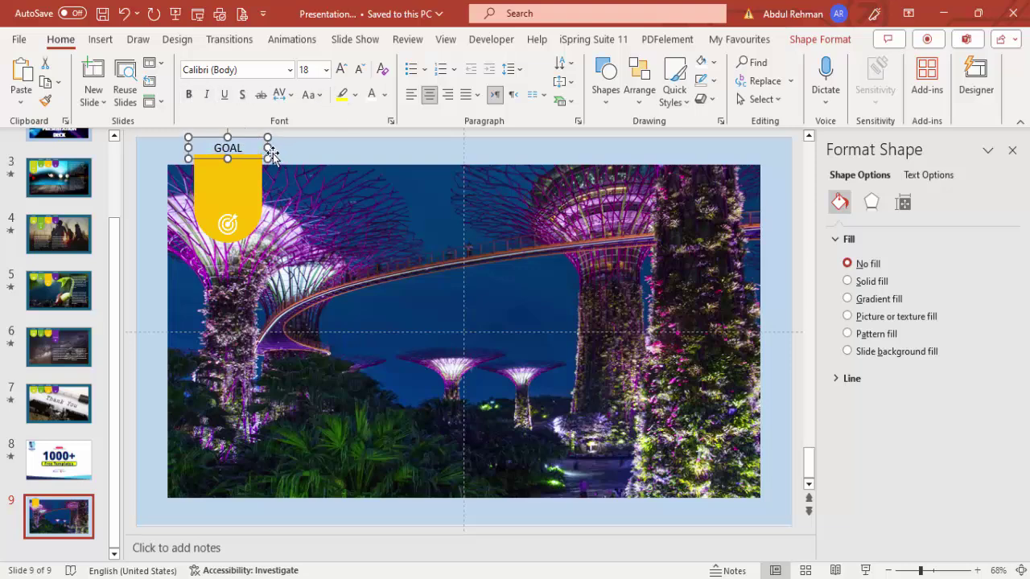
- Select the tab, icon and label together and drag copies of them rightwards along the photo's top
{"action": "left_click_drag", "start_coordinate": [149, 132], "coordinate": [294, 274]}
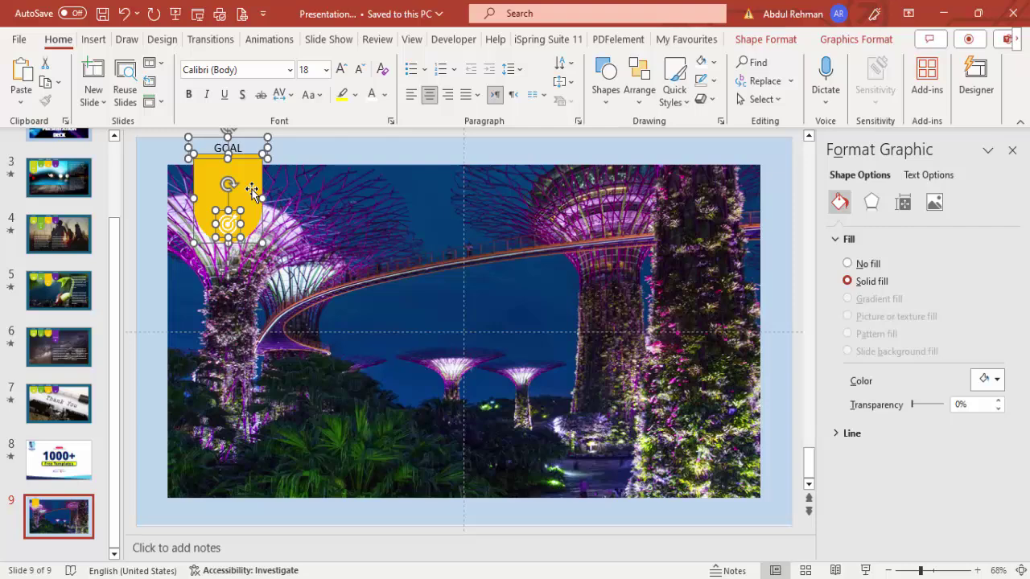
{"action": "left_click_drag", "start_coordinate": [255, 196], "coordinate": [326, 197]}
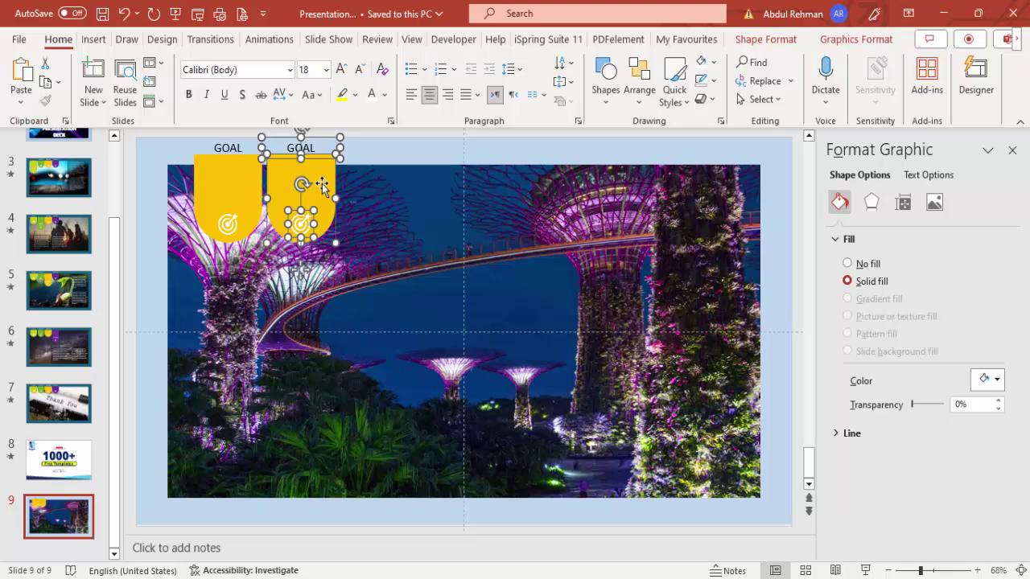
{"action": "left_click_drag", "start_coordinate": [322, 183], "coordinate": [462, 178]}
- Replace GOAL in the copied labels with 'ABOUT US', 'CLIENTS' (fixing a typo) and 'LOCATION'
{"action": "left_click", "coordinate": [301, 148]}
{"action": "double_click", "coordinate": [301, 148]}
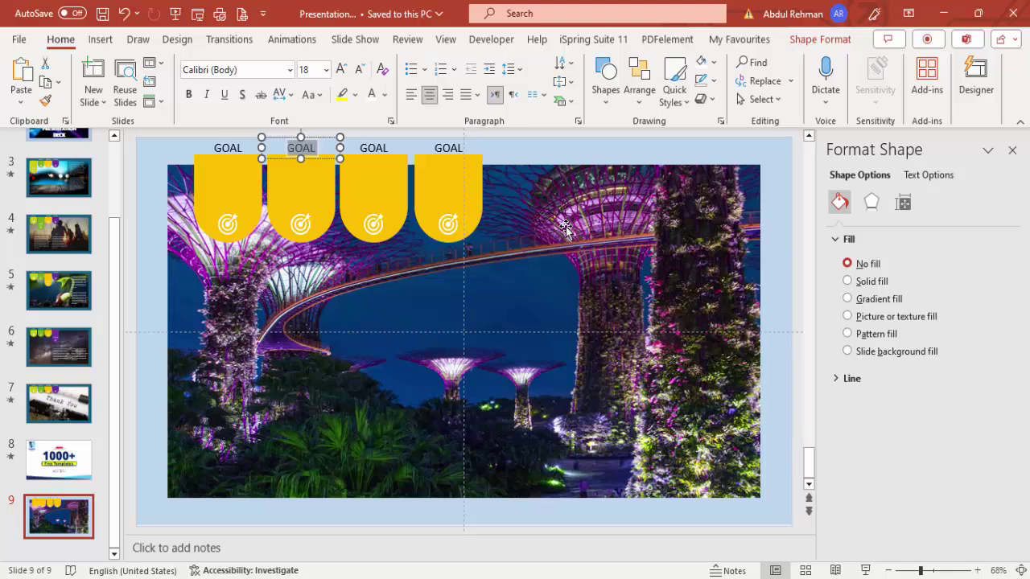
{"action": "type", "text": "ABOUT US"}
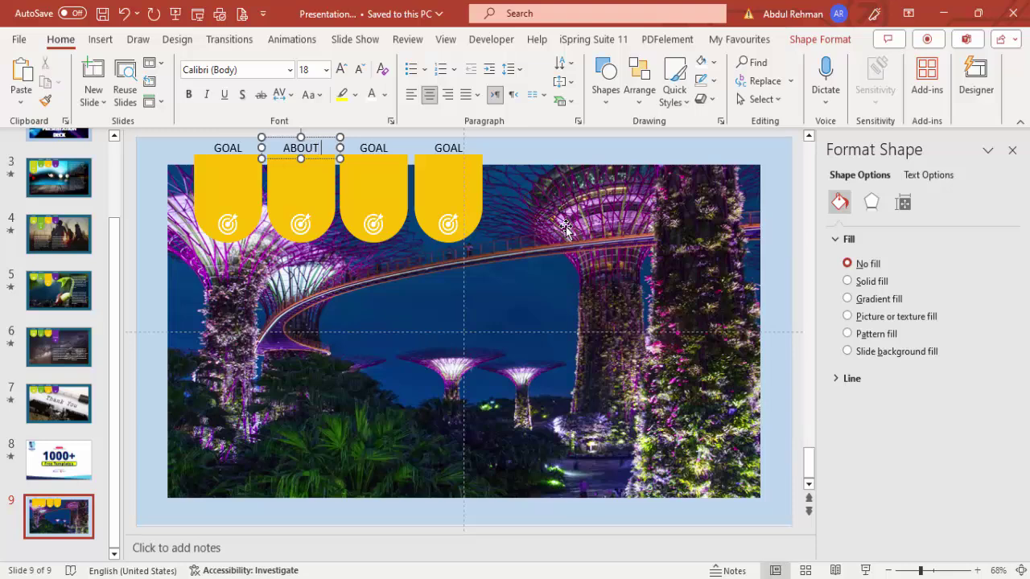
{"action": "left_click", "coordinate": [374, 148]}
{"action": "double_click", "coordinate": [373, 148]}
{"action": "type", "text": "CLEINTS"}
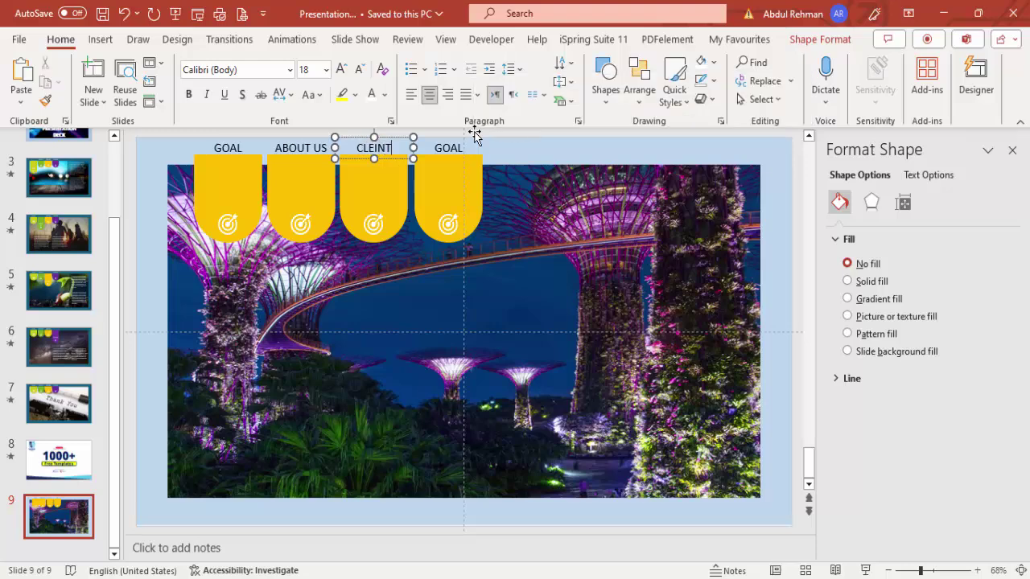
{"action": "key", "text": "BackSpace"}
{"action": "key", "text": "BackSpace"}
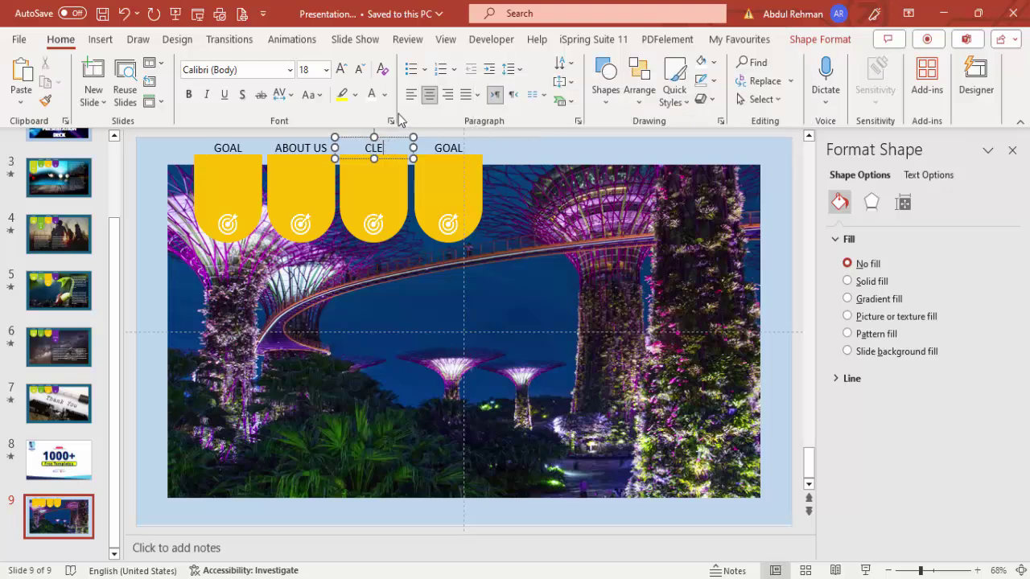
{"action": "type", "text": "IENTS"}
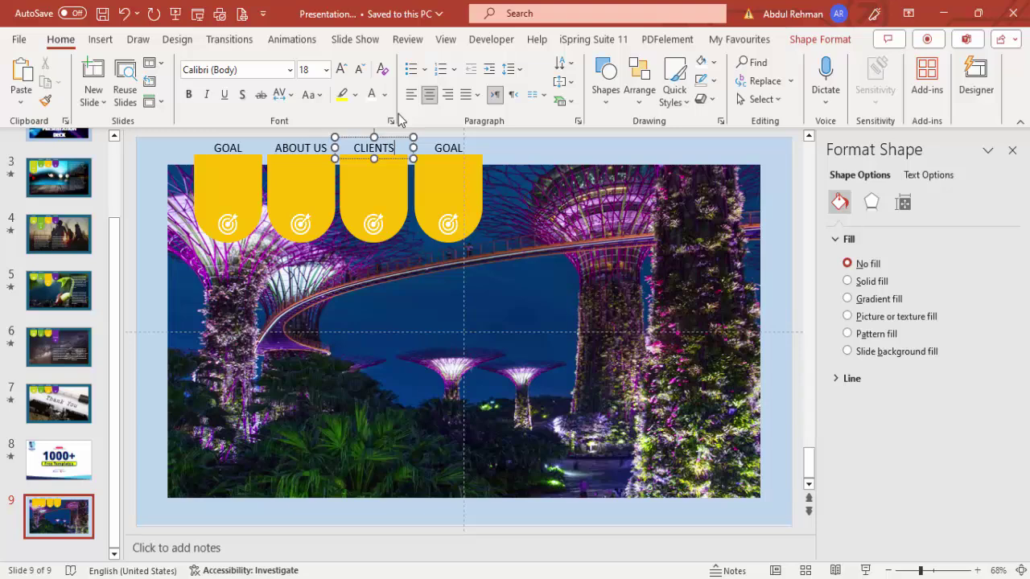
{"action": "double_click", "coordinate": [448, 148]}
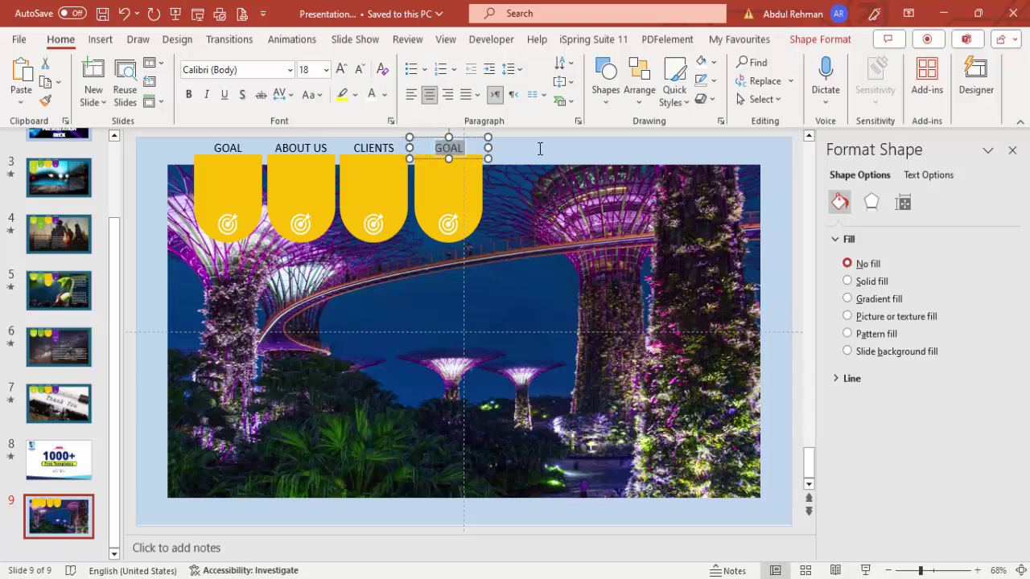
{"action": "type", "text": "LOCATION"}
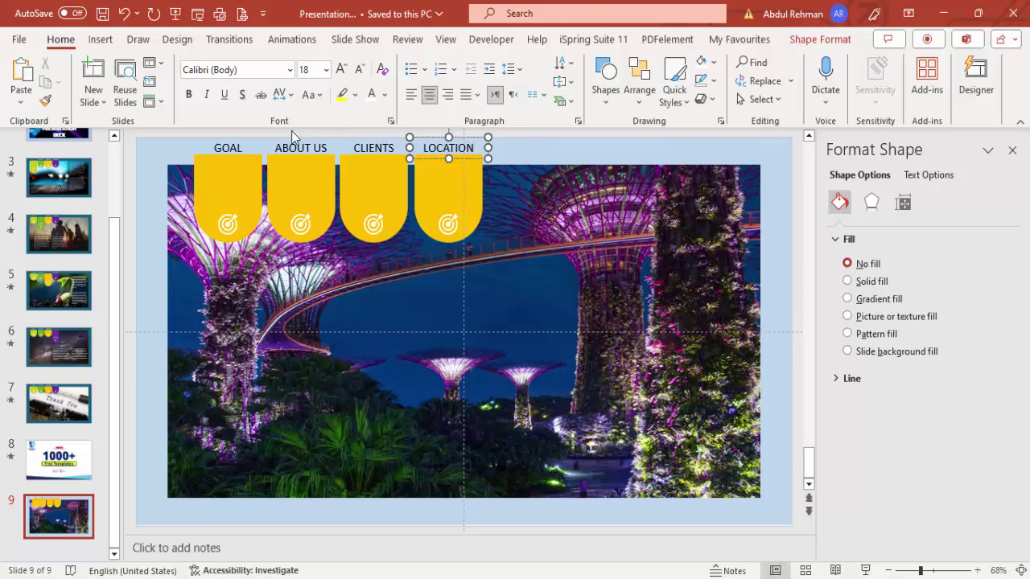
- Swap the ABOUT US tab's target icon for a person icon found by searching 'people'
{"action": "left_click", "coordinate": [304, 219]}
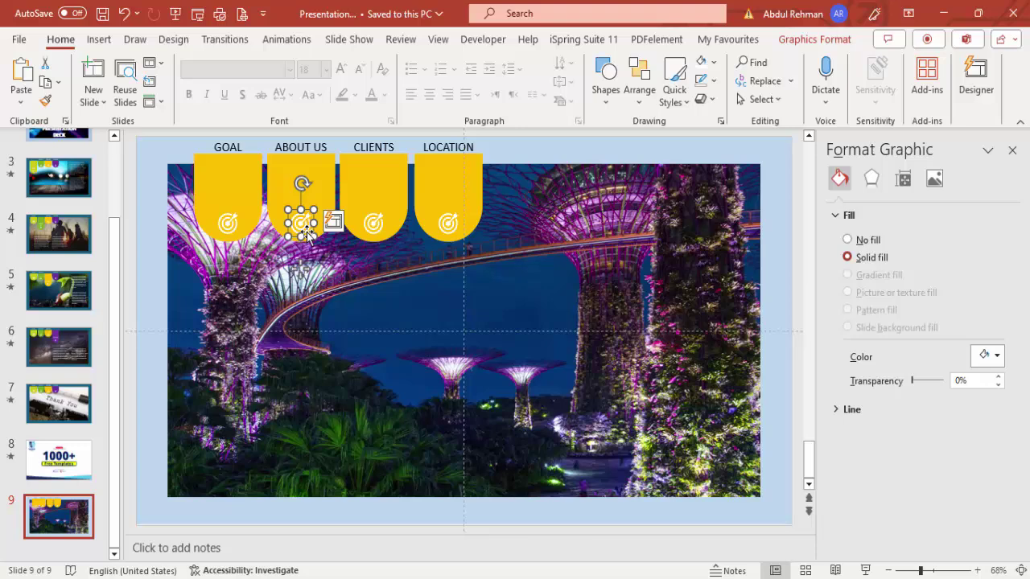
{"action": "left_click", "coordinate": [814, 39]}
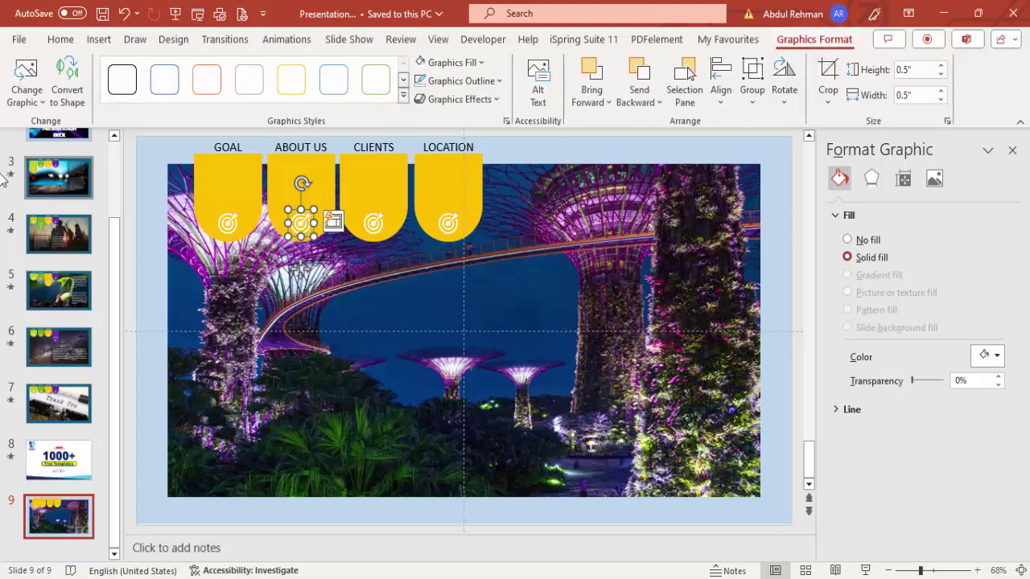
{"action": "left_click", "coordinate": [27, 94]}
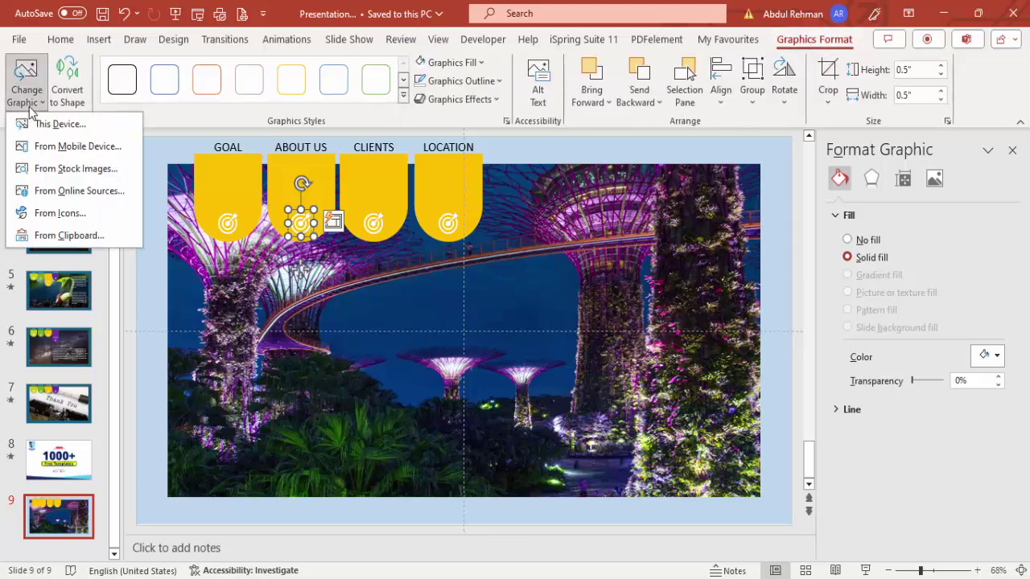
{"action": "left_click", "coordinate": [73, 218]}
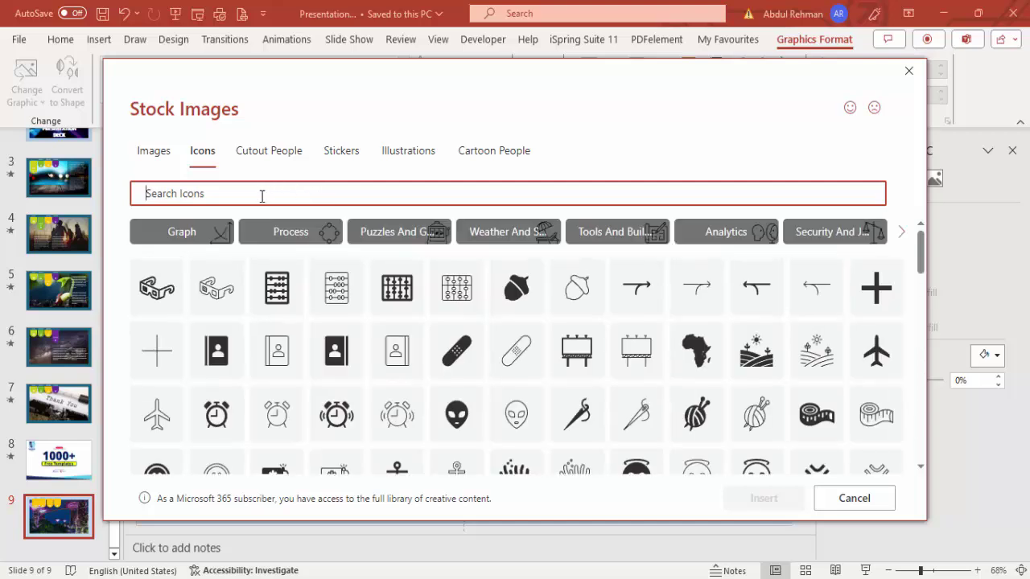
{"action": "type", "text": "peopl"}
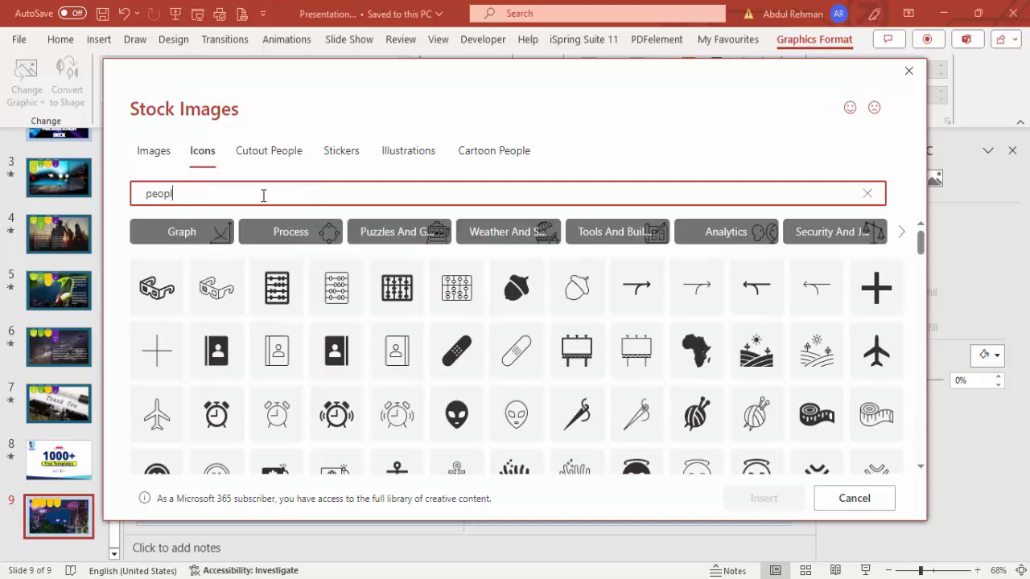
{"action": "type", "text": "e"}
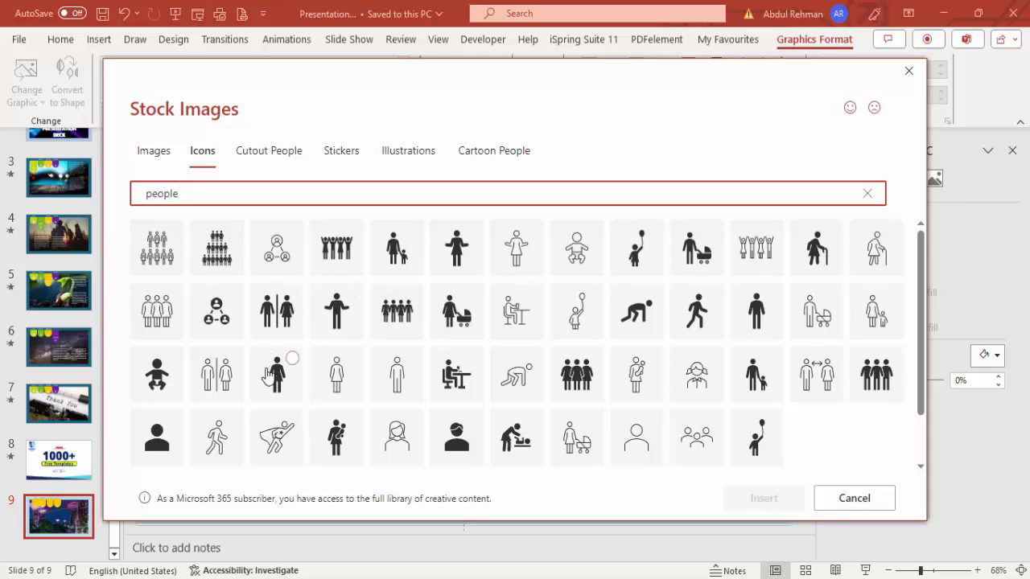
{"action": "left_click", "coordinate": [161, 436]}
{"action": "left_click", "coordinate": [734, 501]}
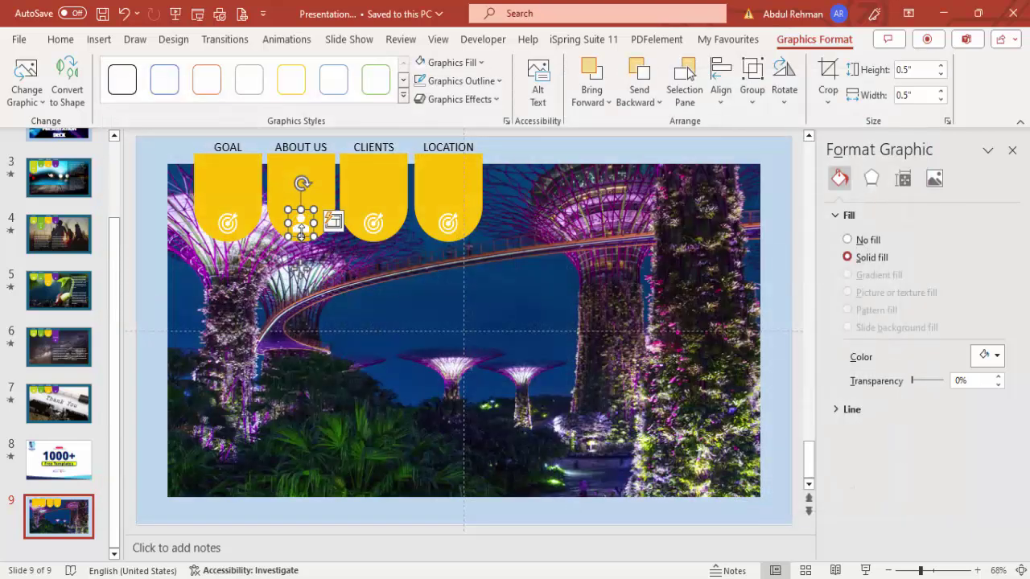
- Replace the CLIENTS tab icon with a group-of-people icon from a 'people' search
{"action": "left_click", "coordinate": [377, 219]}
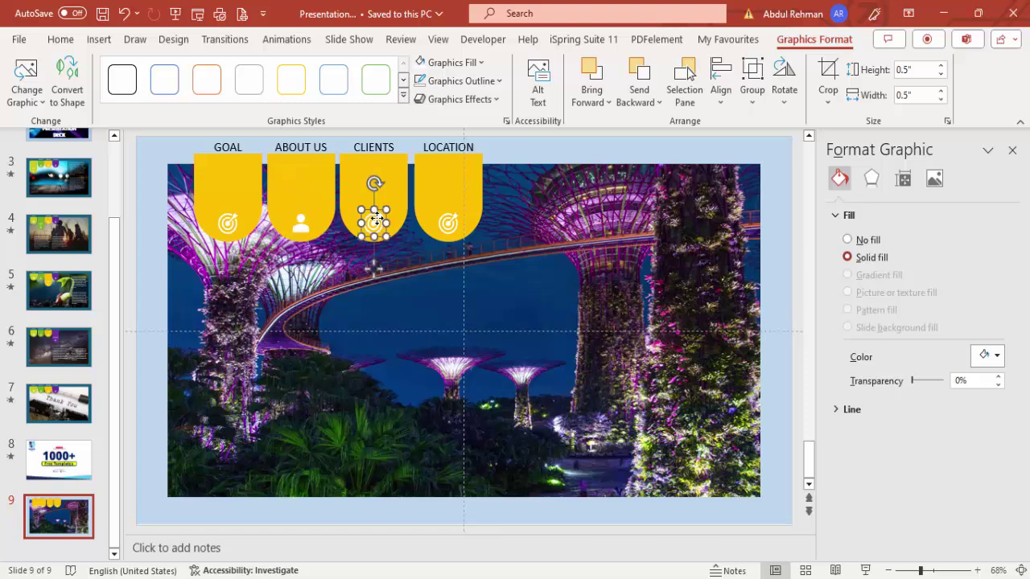
{"action": "left_click", "coordinate": [27, 91]}
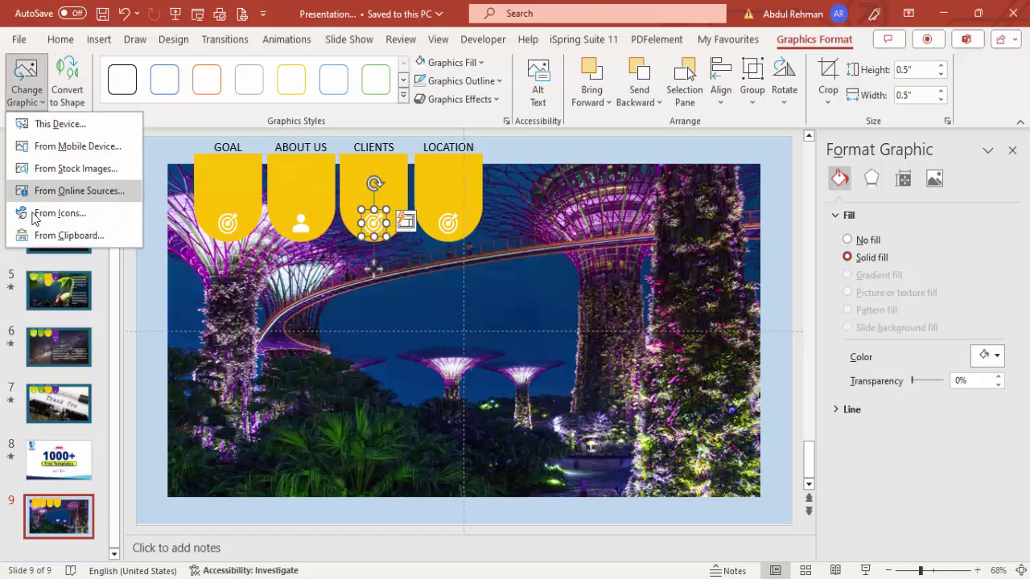
{"action": "left_click", "coordinate": [56, 213]}
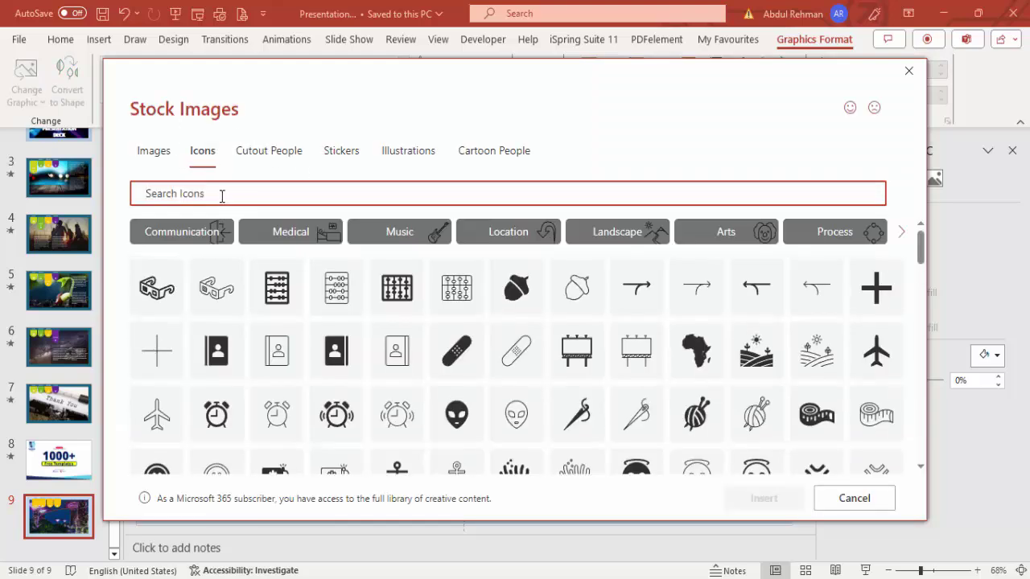
{"action": "type", "text": "peop"}
{"action": "key", "text": "BackSpace"}
{"action": "key", "text": "BackSpace"}
{"action": "type", "text": "eople"}
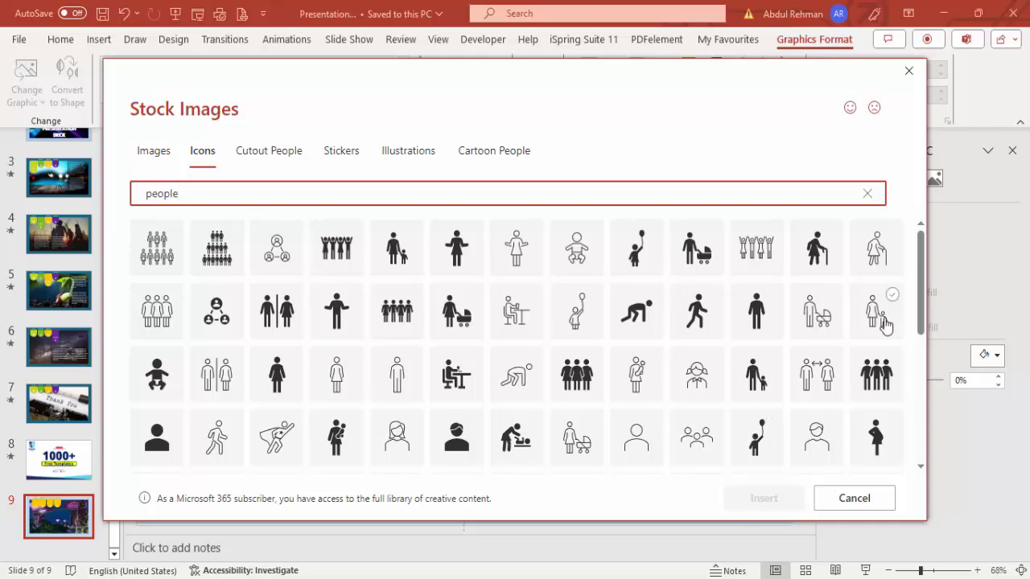
{"action": "left_click", "coordinate": [895, 371]}
{"action": "left_click", "coordinate": [760, 498]}
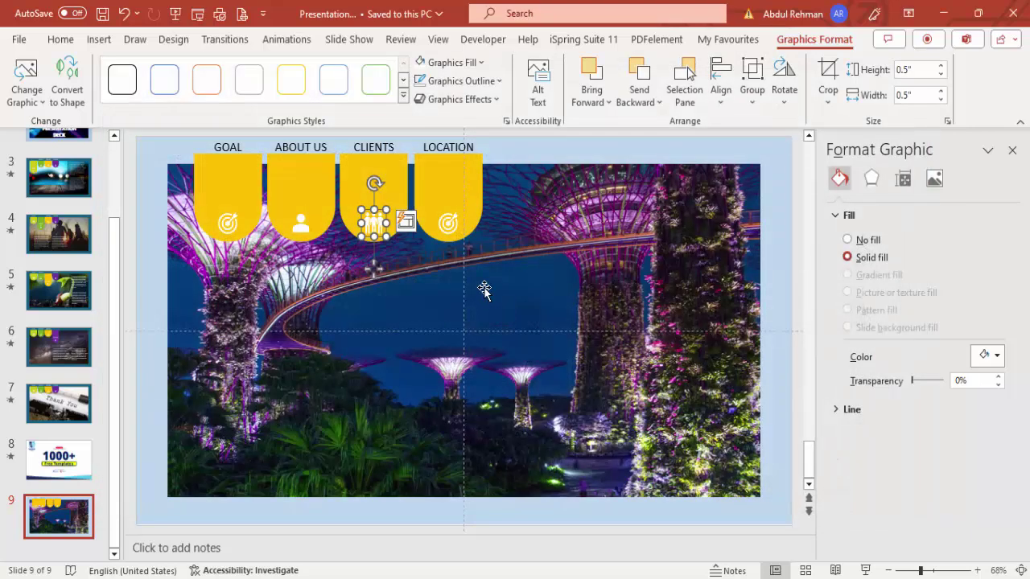
- Replace the LOCATION tab icon with a flag icon from a 'location' search
{"action": "left_click", "coordinate": [449, 228]}
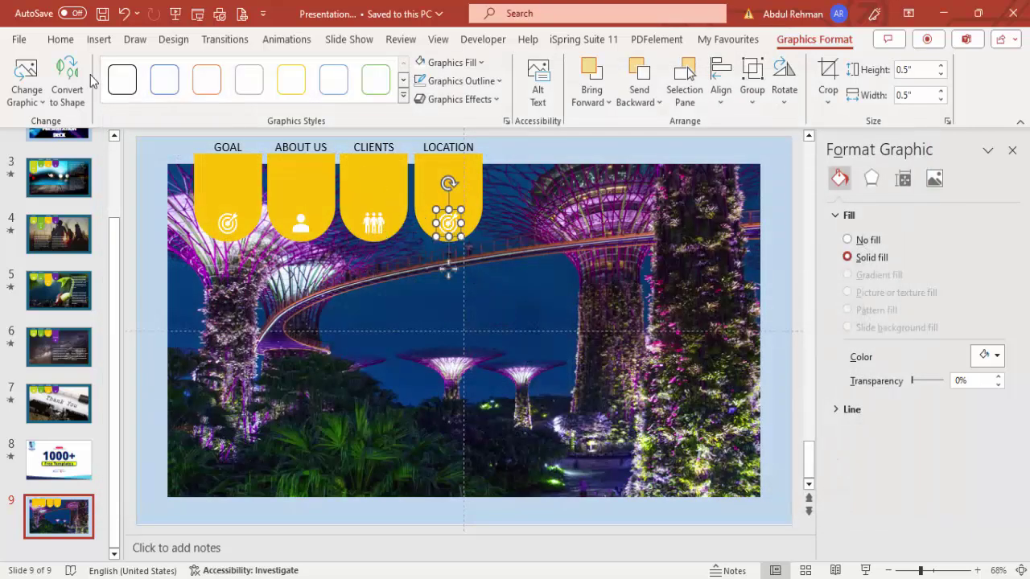
{"action": "left_click", "coordinate": [26, 85]}
{"action": "left_click", "coordinate": [63, 213]}
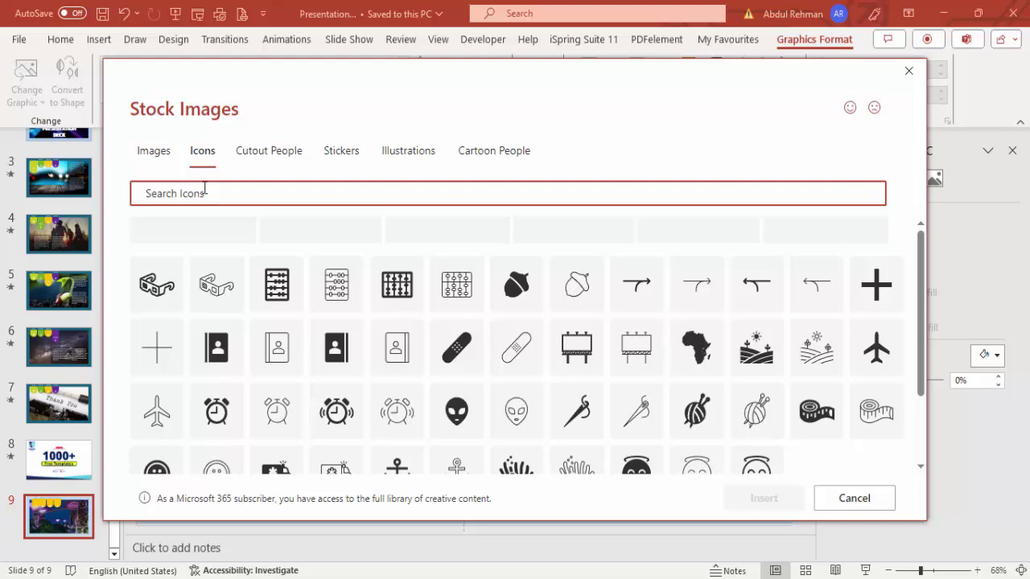
{"action": "type", "text": "location"}
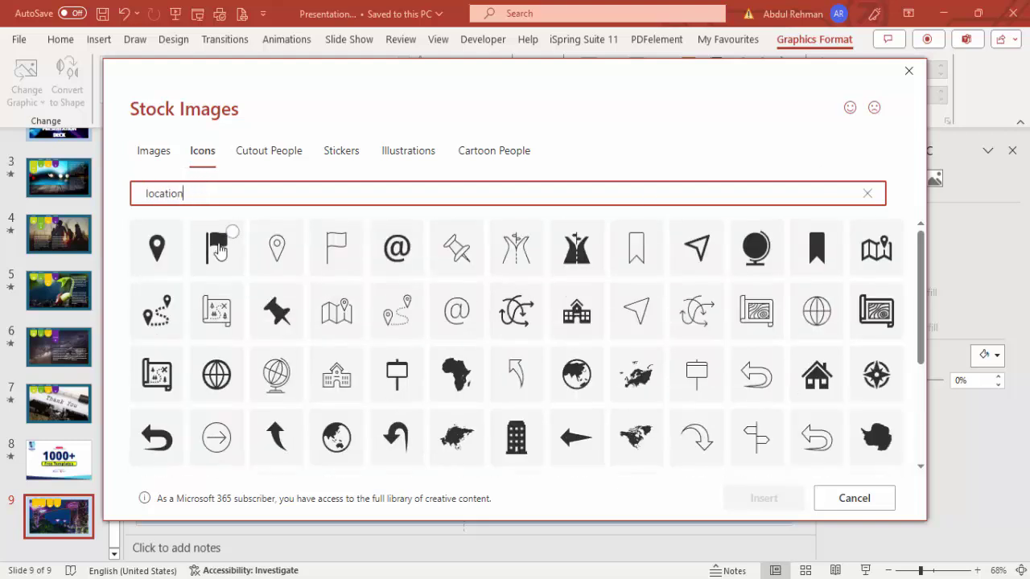
{"action": "left_click", "coordinate": [218, 250]}
{"action": "left_click", "coordinate": [757, 498]}
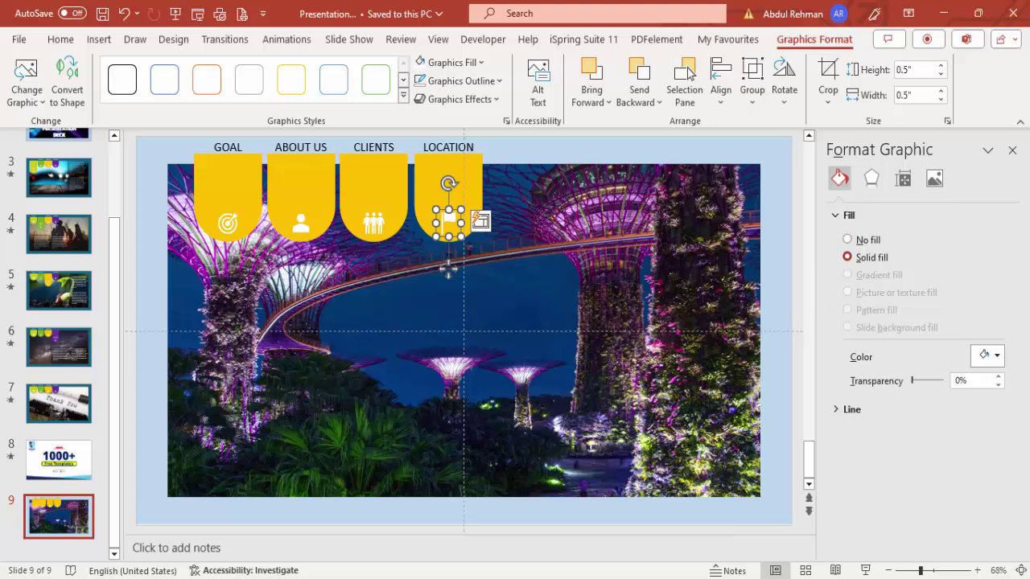
- Duplicate slide 9 as slide 10 and stretch its GOAL tab from 1.71" to 2.5" tall
{"action": "right_click", "coordinate": [81, 526]}
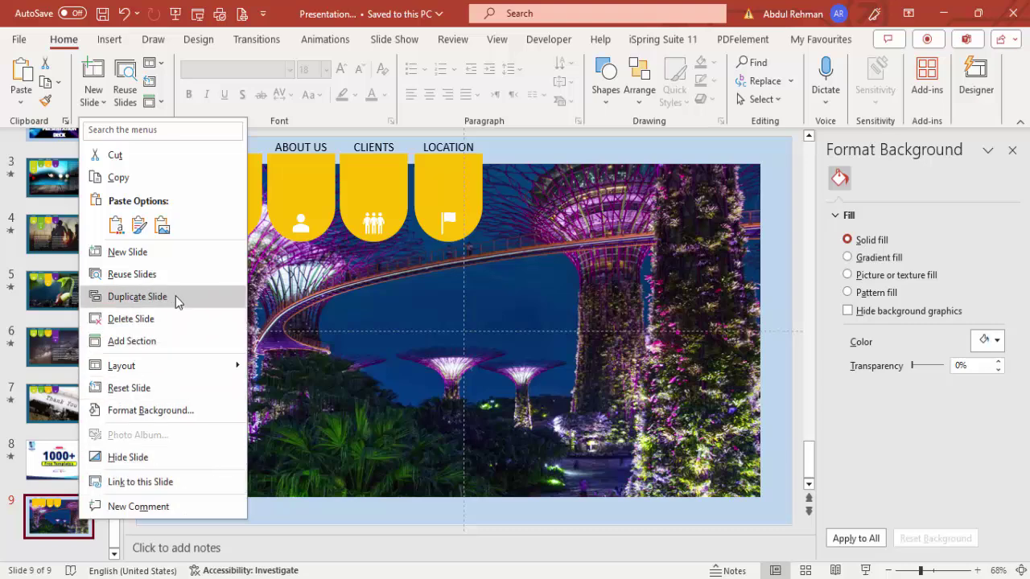
{"action": "left_click", "coordinate": [177, 297]}
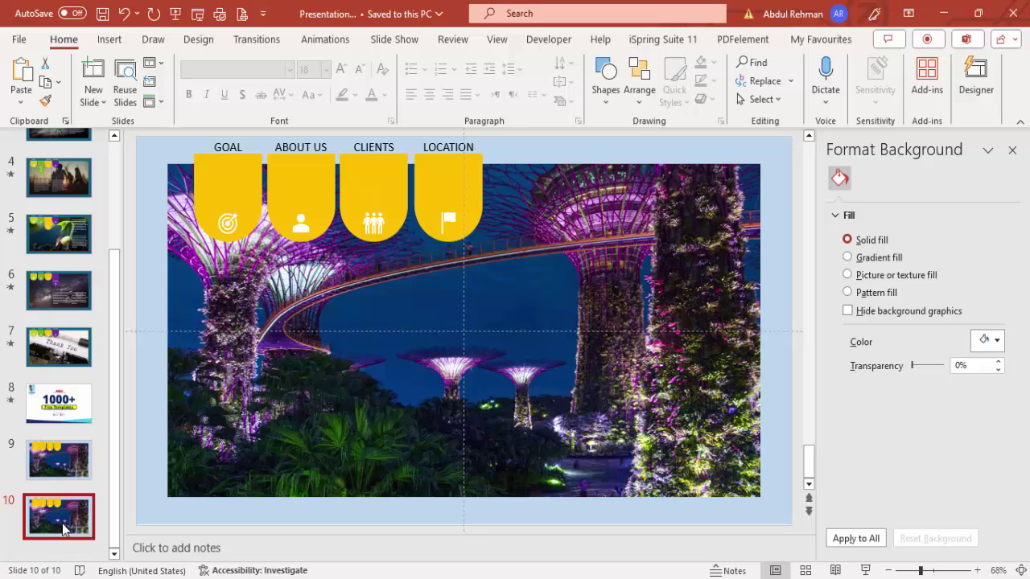
{"action": "left_click", "coordinate": [233, 161]}
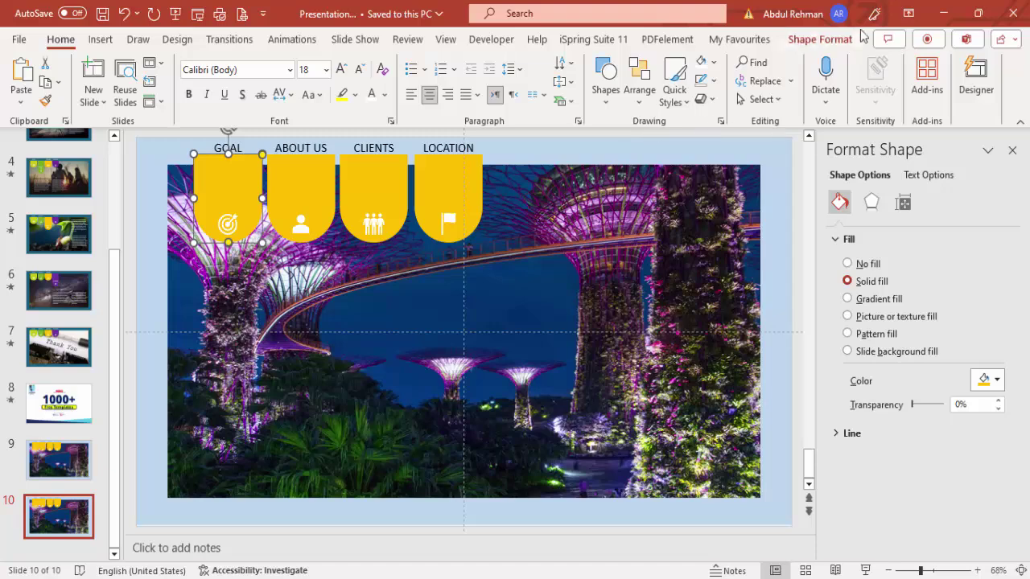
{"action": "left_click", "coordinate": [820, 39]}
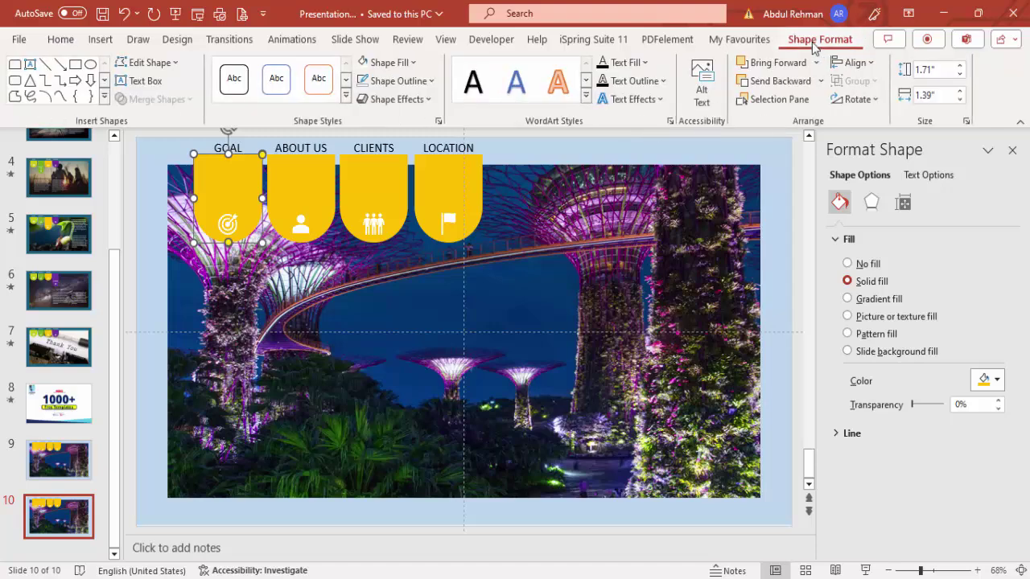
{"action": "left_click", "coordinate": [962, 66]}
{"action": "left_click", "coordinate": [962, 66]}
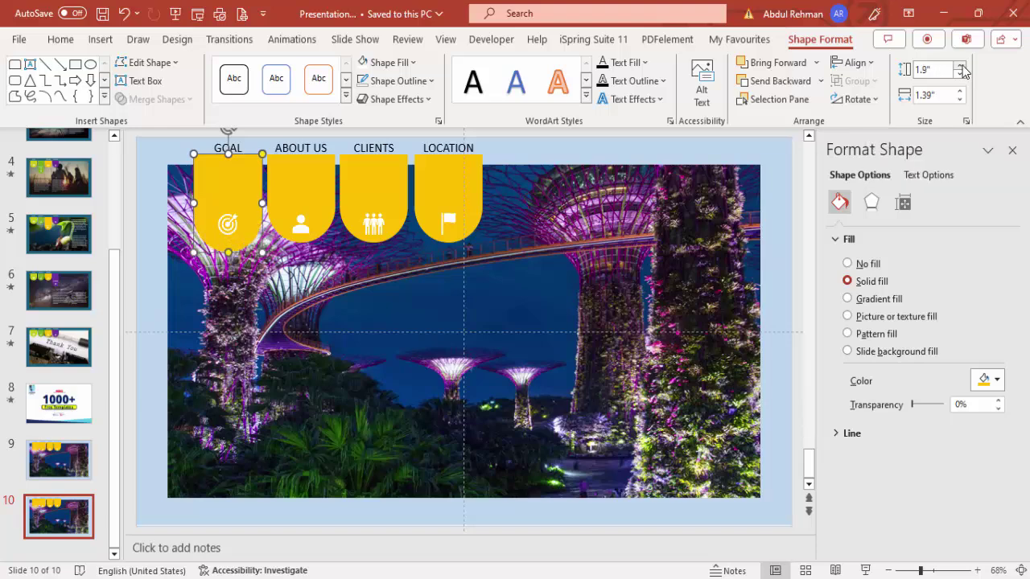
{"action": "left_click", "coordinate": [962, 66]}
{"action": "left_click", "coordinate": [962, 66]}
{"action": "left_click", "coordinate": [962, 66]}
{"action": "left_click", "coordinate": [962, 66]}
{"action": "left_click", "coordinate": [961, 67]}
{"action": "left_click", "coordinate": [962, 67]}
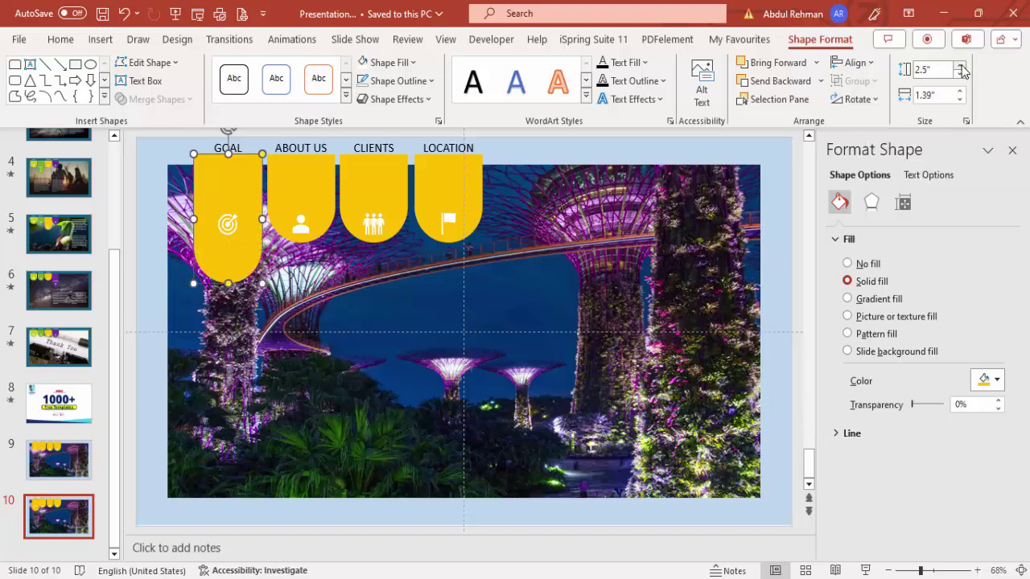
{"action": "left_click", "coordinate": [230, 224]}
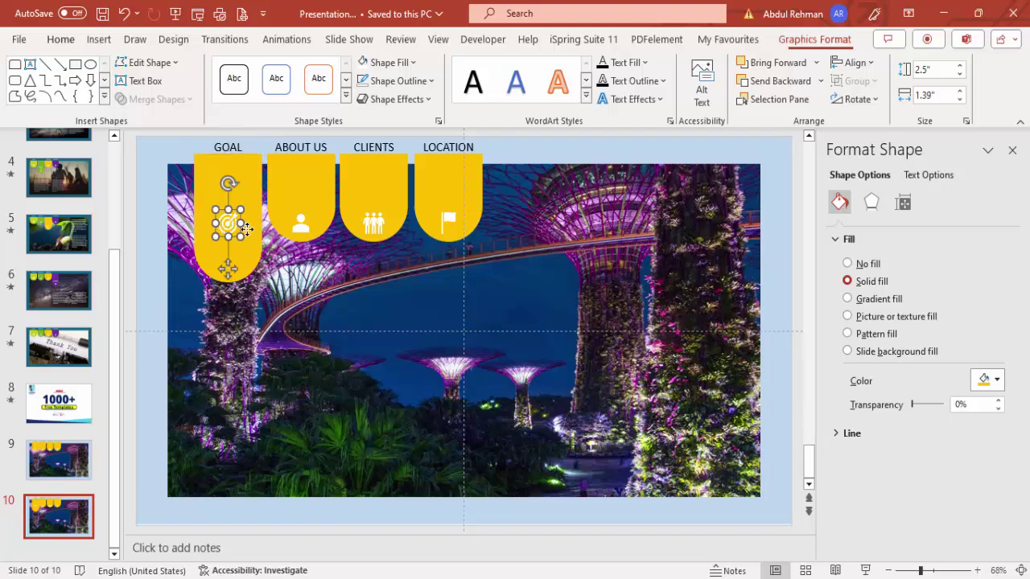
- Lower the target icon in the GOAL tab and make the GOAL label bold at 20 pt
{"action": "left_click_drag", "start_coordinate": [227, 269], "coordinate": [228, 298]}
{"action": "key", "text": "Down"}
{"action": "key", "text": "Down"}
{"action": "key", "text": "Down"}
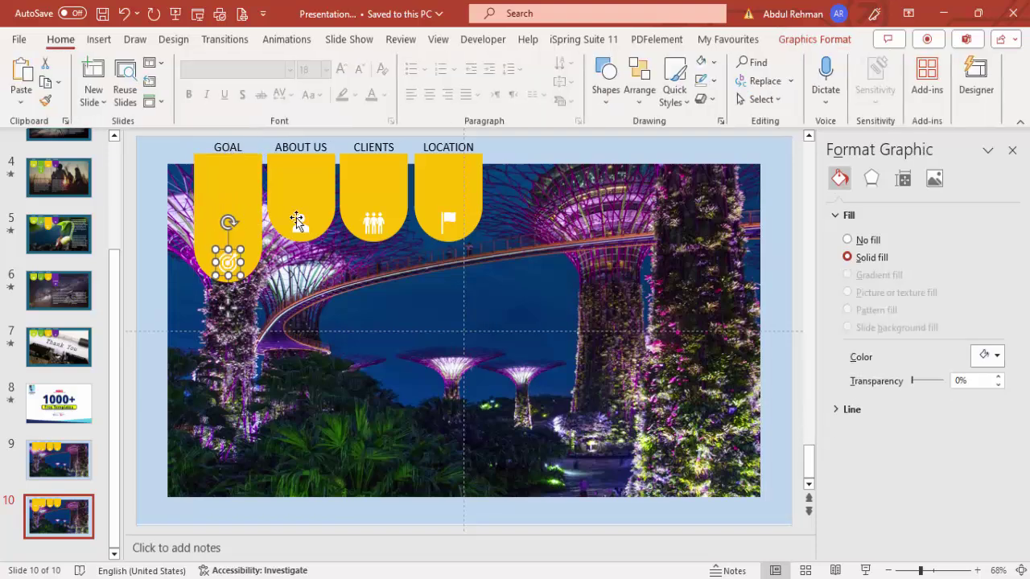
{"action": "left_click", "coordinate": [205, 151]}
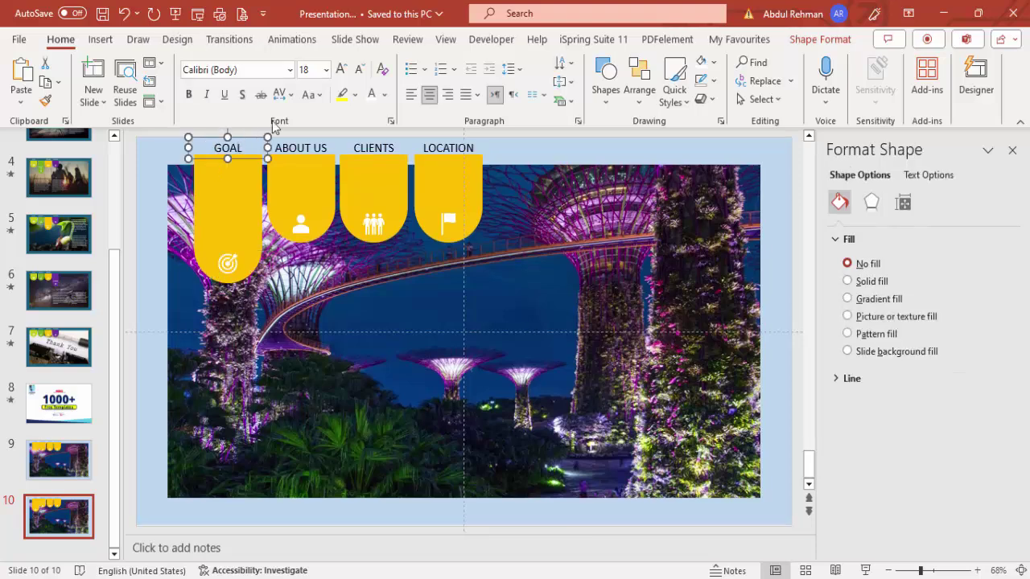
{"action": "left_click", "coordinate": [189, 94]}
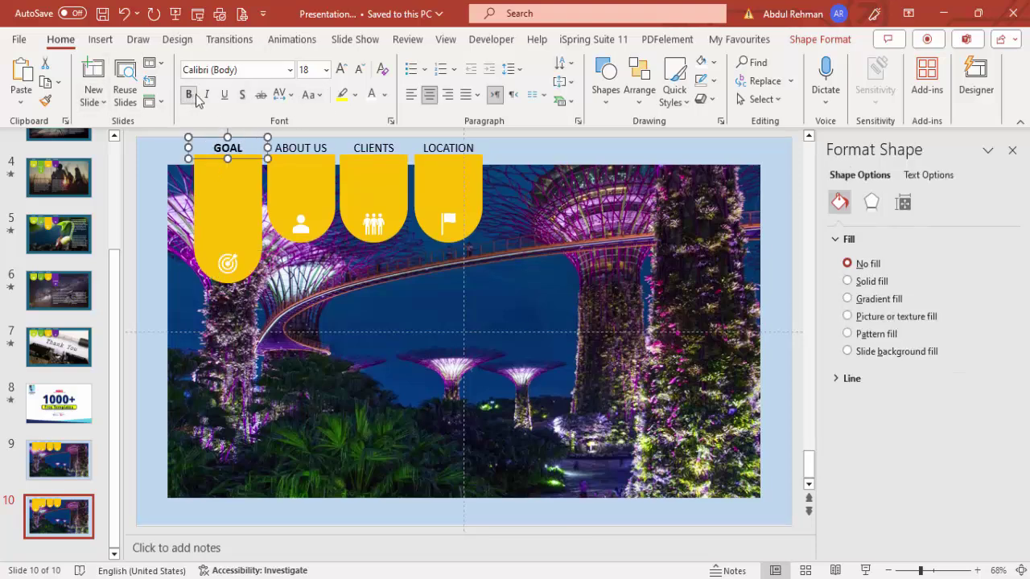
{"action": "left_click", "coordinate": [341, 69]}
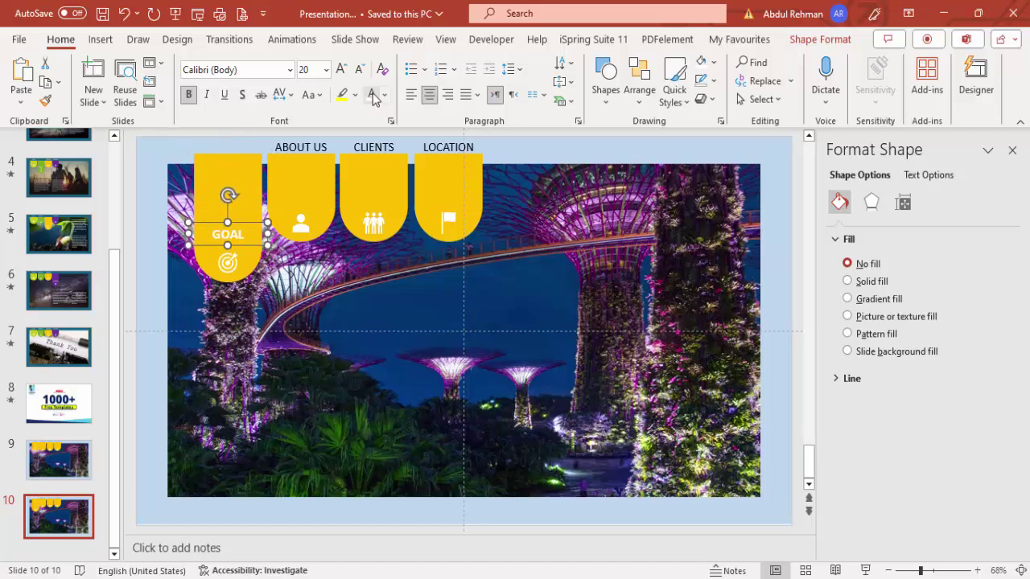
{"action": "left_click", "coordinate": [577, 320]}
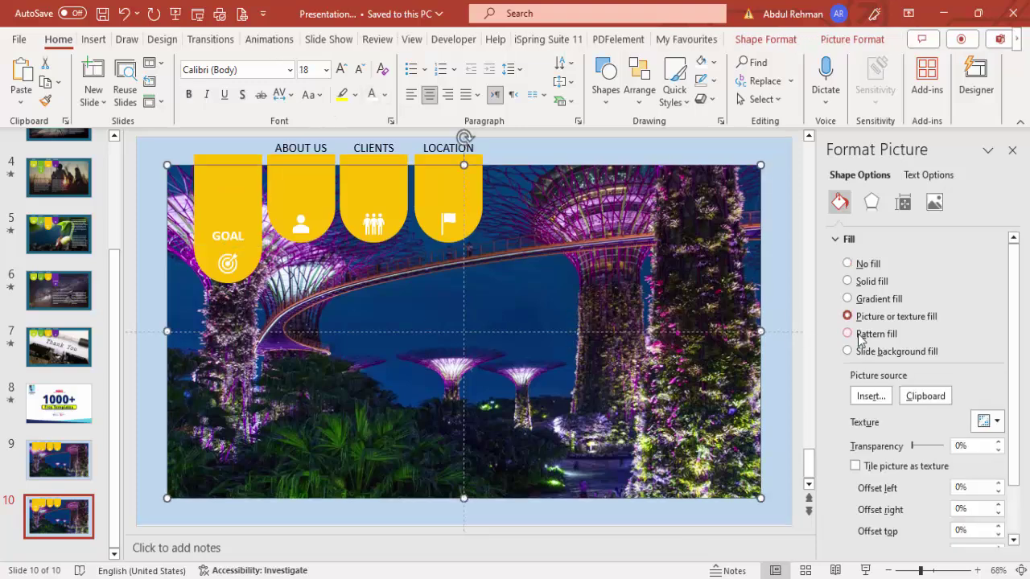
- Fill slide 10's photo with a red-dart dartboard image from an online 'objective' search
{"action": "left_click", "coordinate": [872, 398]}
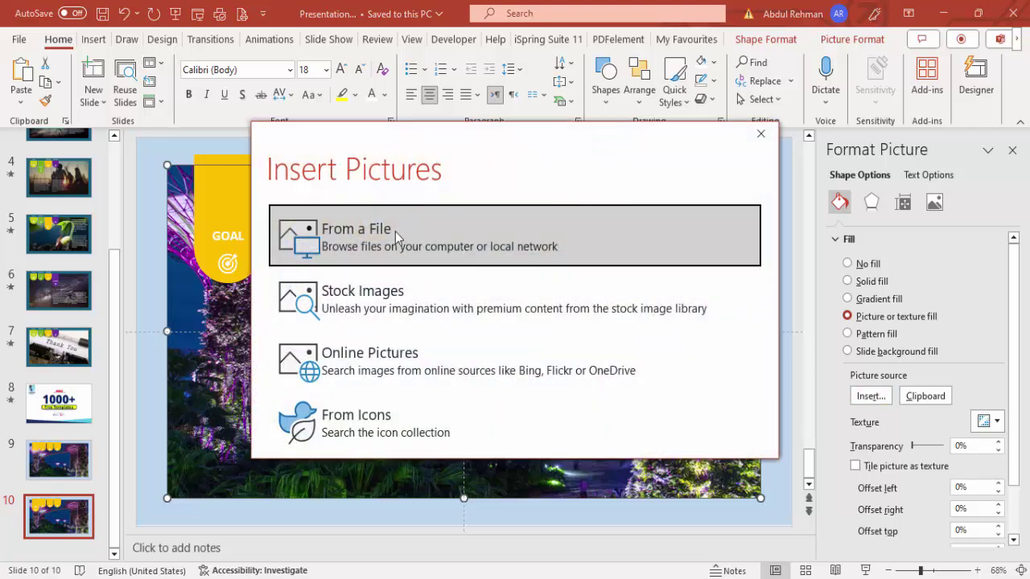
{"action": "left_click", "coordinate": [381, 365]}
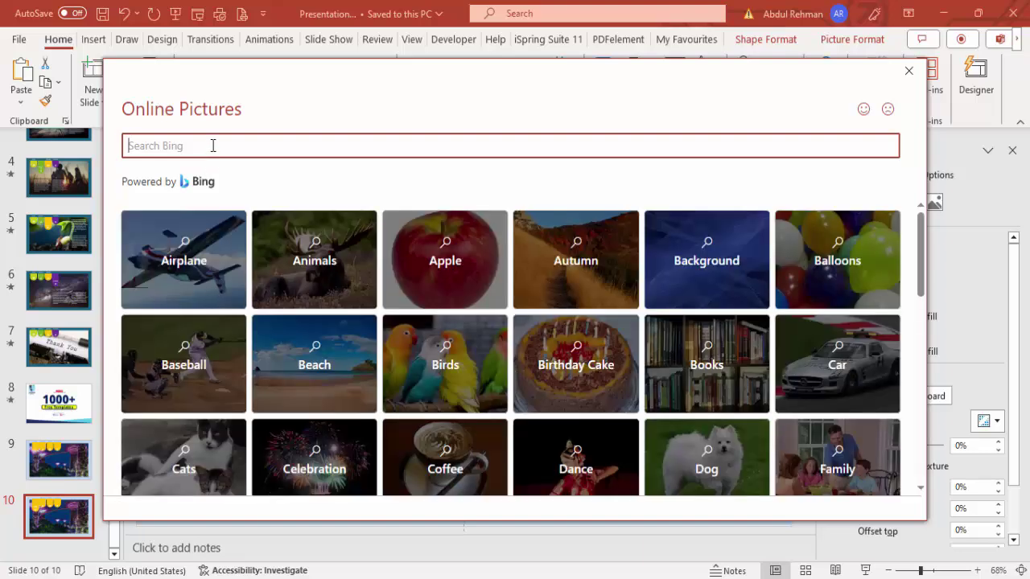
{"action": "type", "text": "objective"}
{"action": "key", "text": "Return"}
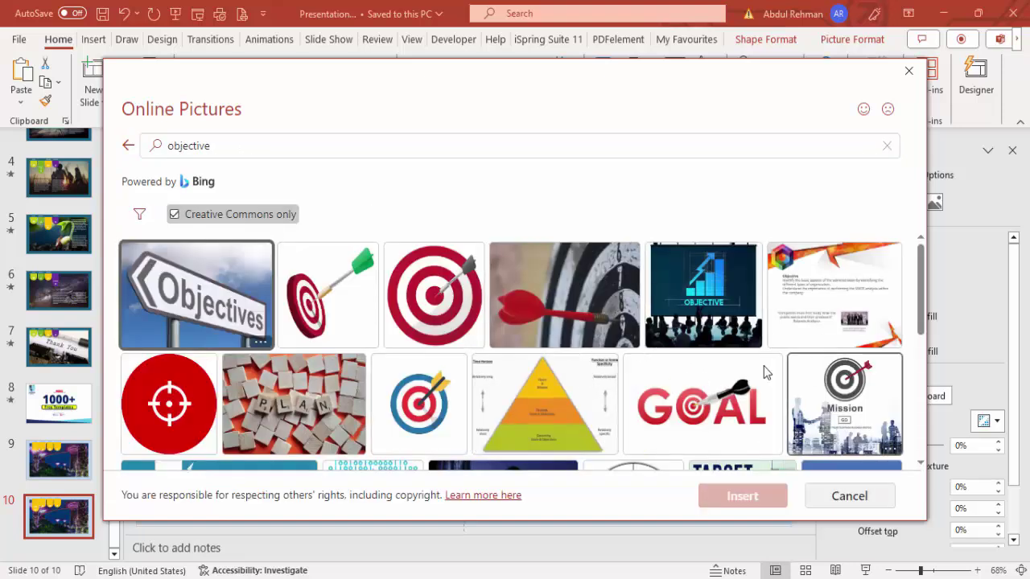
{"action": "left_click", "coordinate": [571, 326]}
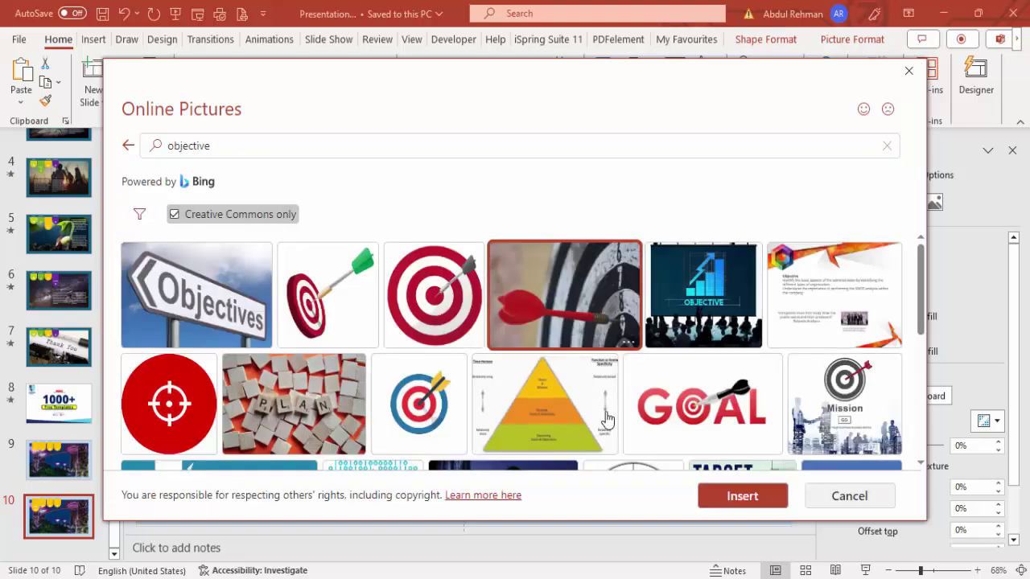
{"action": "left_click", "coordinate": [734, 498]}
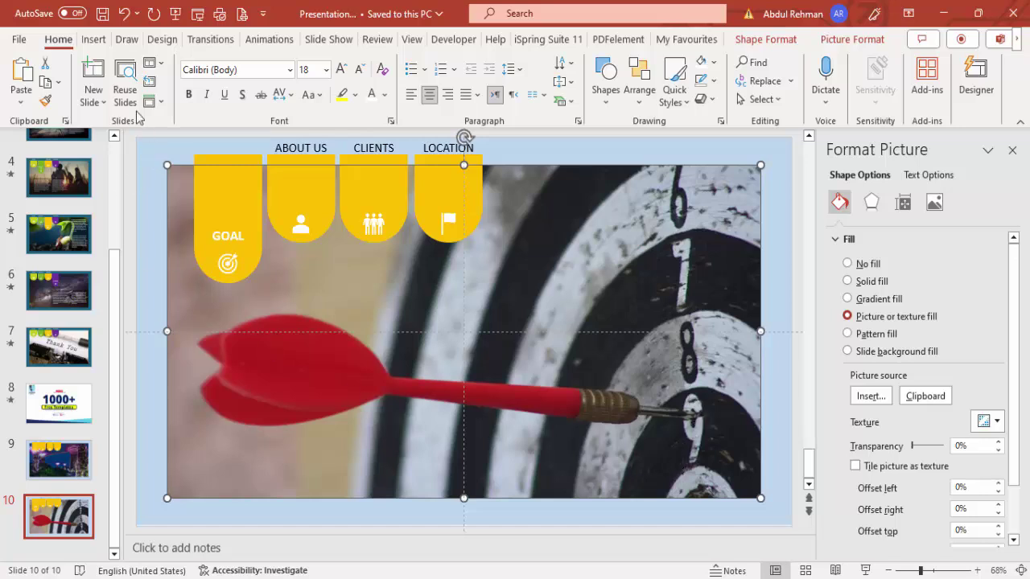
{"action": "left_click", "coordinate": [94, 38]}
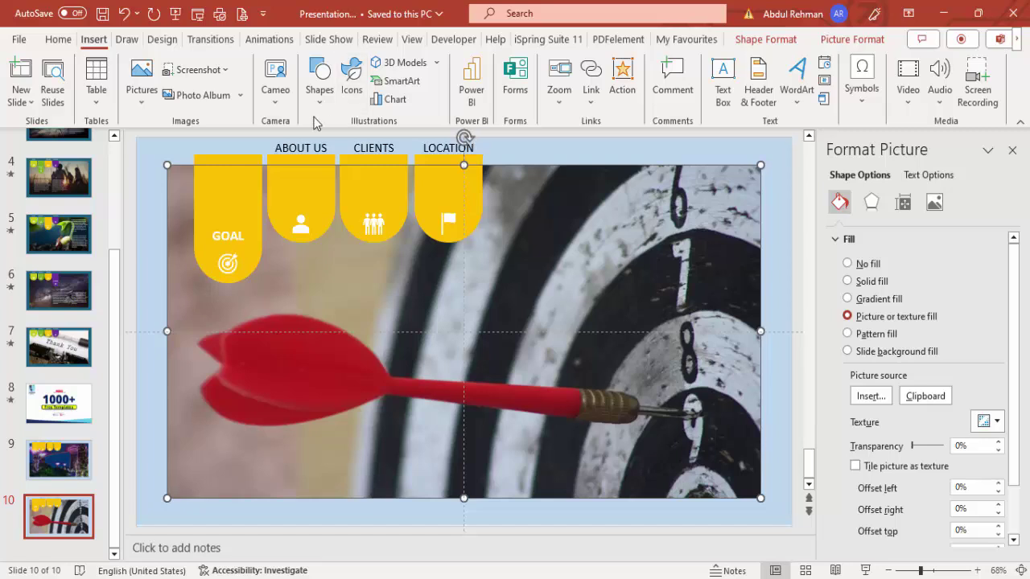
- Add a text box with =lorem(1) placeholder text and move it to the lower left
{"action": "left_click", "coordinate": [723, 84]}
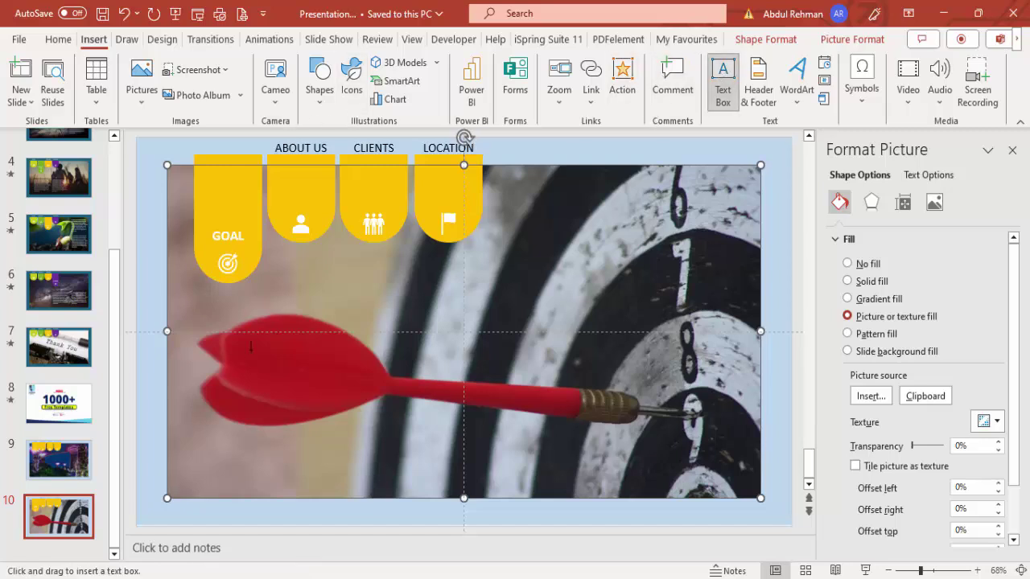
{"action": "left_click_drag", "start_coordinate": [225, 331], "coordinate": [432, 411]}
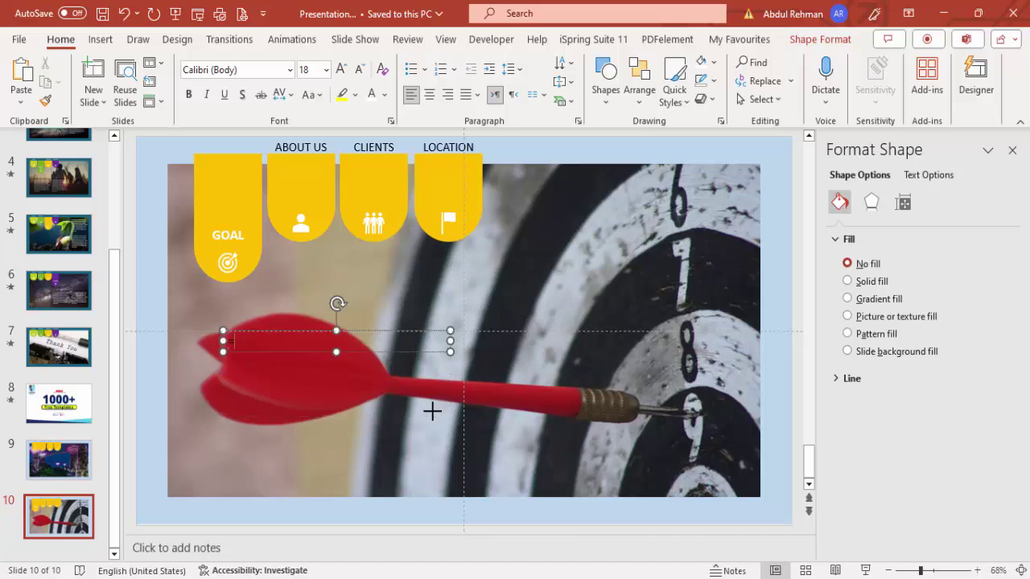
{"action": "type", "text": "=lorem(1)"}
{"action": "key", "text": "Return"}
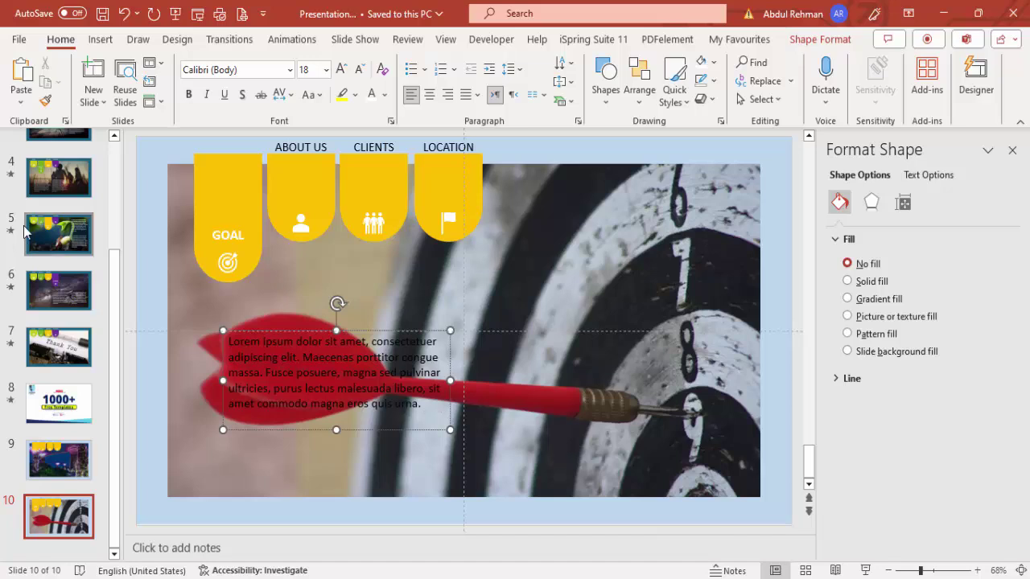
{"action": "left_click_drag", "start_coordinate": [255, 331], "coordinate": [477, 344]}
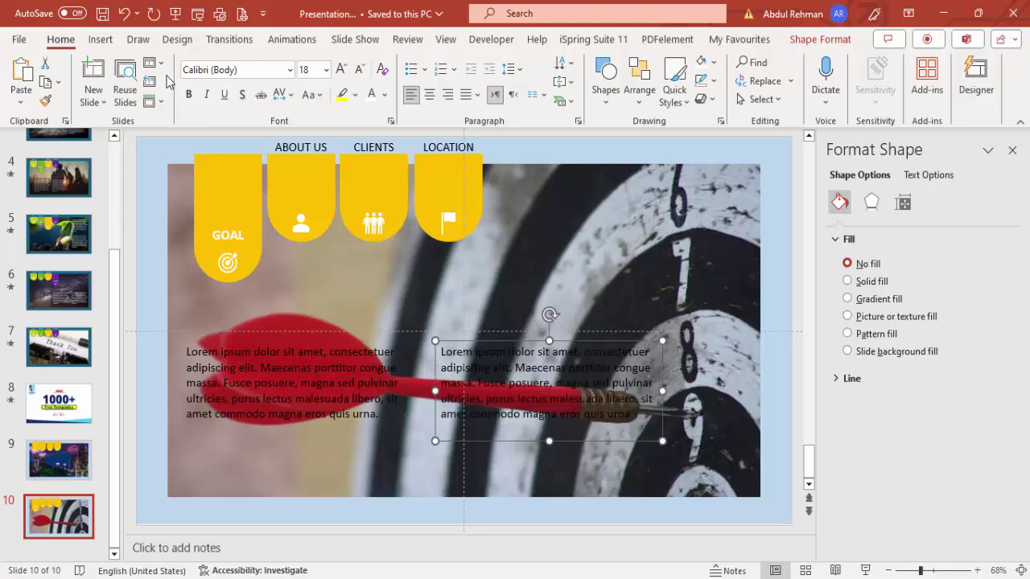
{"action": "left_click", "coordinate": [111, 39]}
- Draw a white rectangle with no outline over the photo's lower half
{"action": "left_click", "coordinate": [320, 91]}
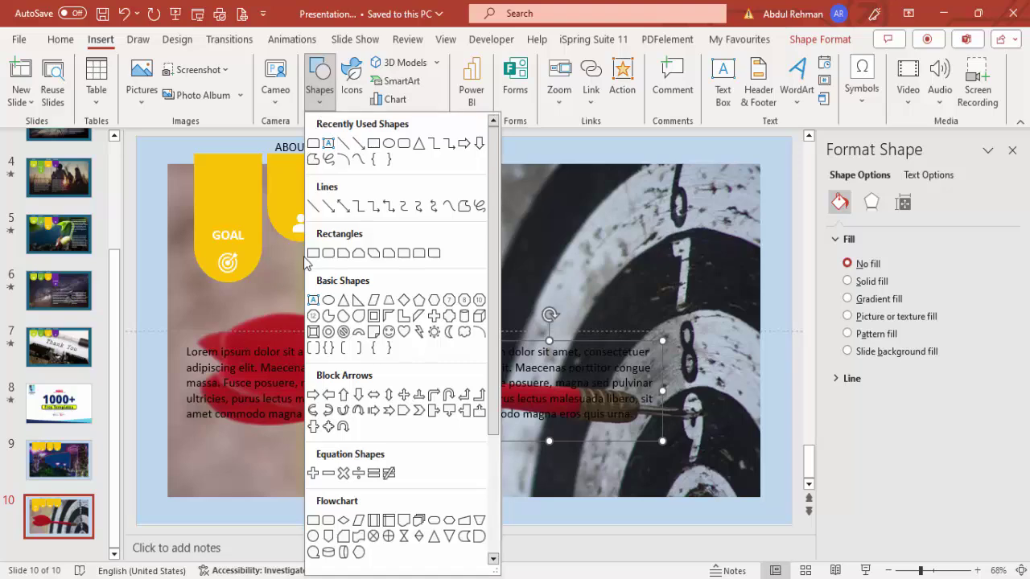
{"action": "left_click", "coordinate": [311, 256]}
{"action": "left_click_drag", "start_coordinate": [172, 317], "coordinate": [755, 496]}
{"action": "left_click", "coordinate": [410, 80]}
{"action": "left_click", "coordinate": [409, 300]}
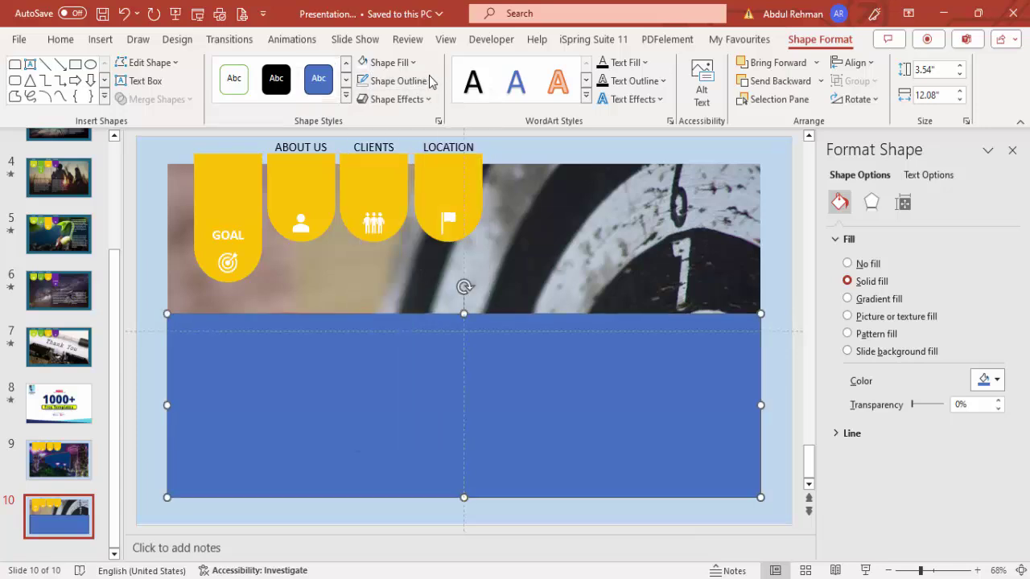
{"action": "left_click", "coordinate": [366, 64]}
- Send the white rectangle behind both paragraphs and set its transparency to 50%
{"action": "left_click_drag", "start_coordinate": [965, 404], "coordinate": [854, 402]}
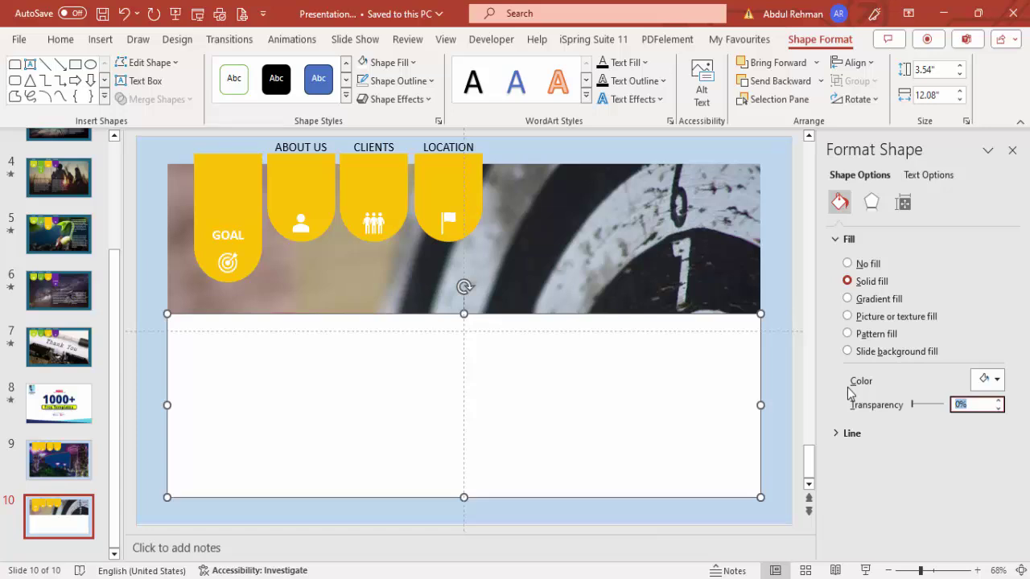
{"action": "type", "text": "60"}
{"action": "key", "text": "Return"}
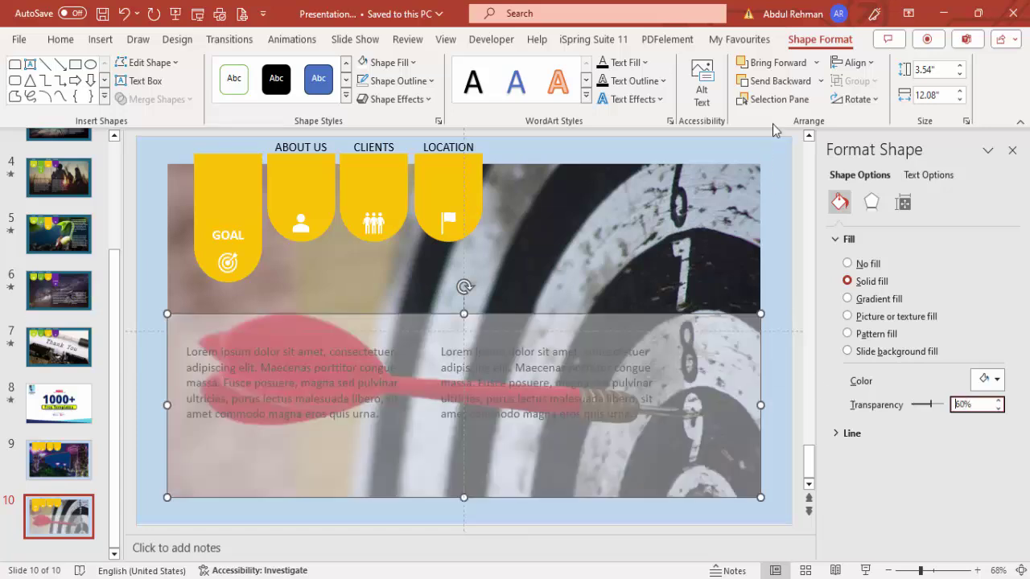
{"action": "left_click", "coordinate": [744, 81]}
{"action": "left_click", "coordinate": [744, 80]}
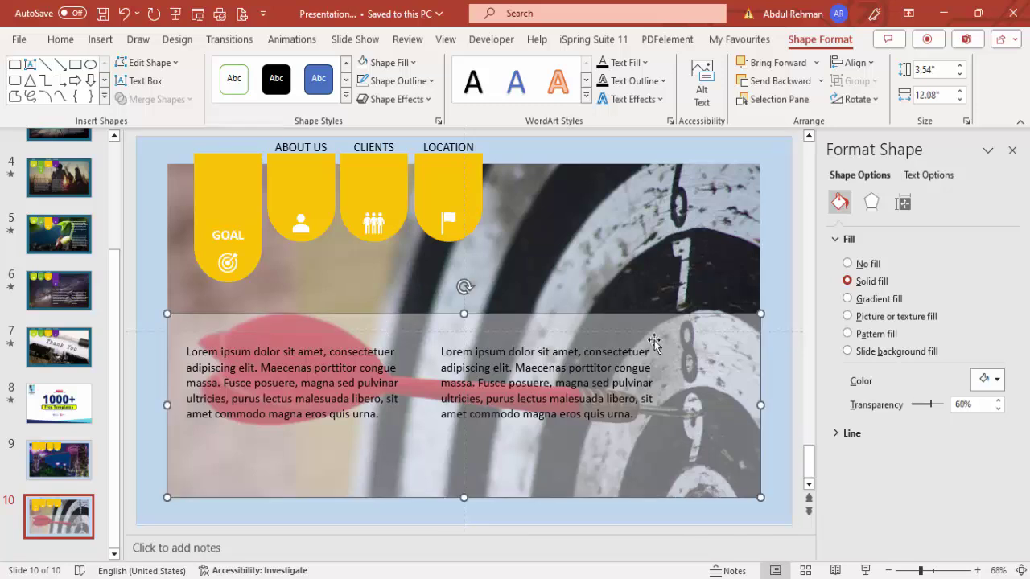
{"action": "left_click", "coordinate": [983, 406]}
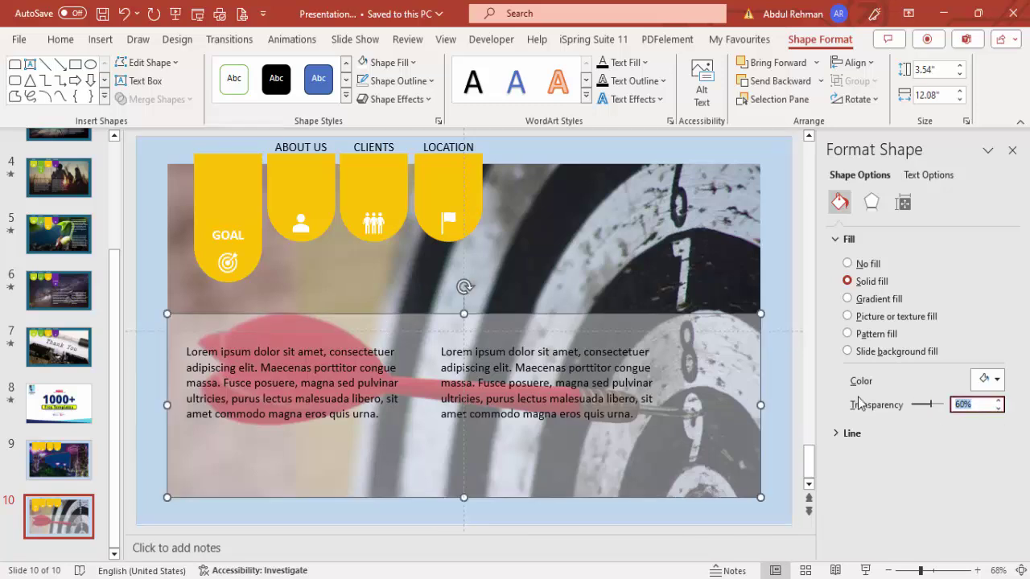
{"action": "type", "text": "50"}
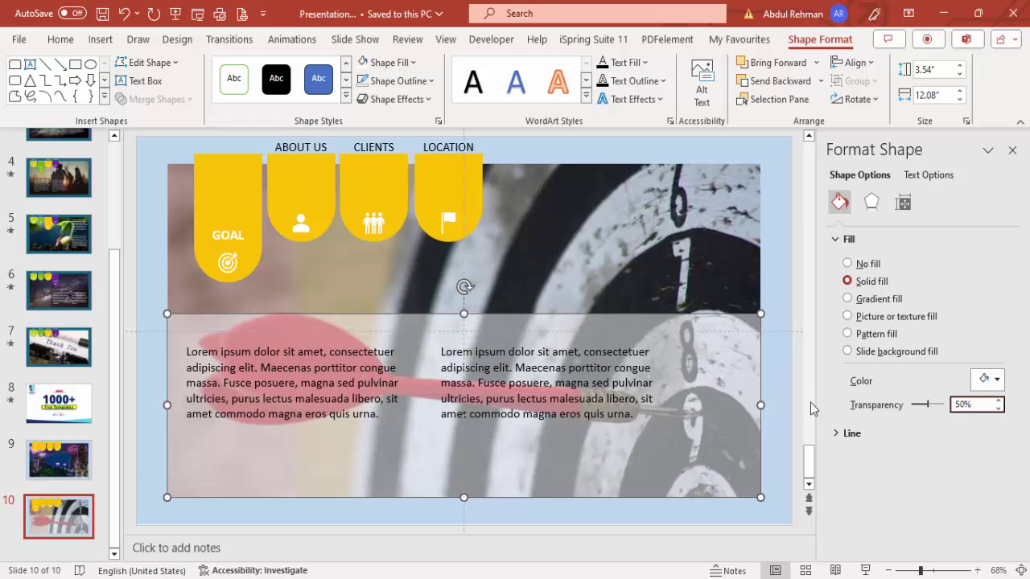
{"action": "left_click", "coordinate": [155, 324]}
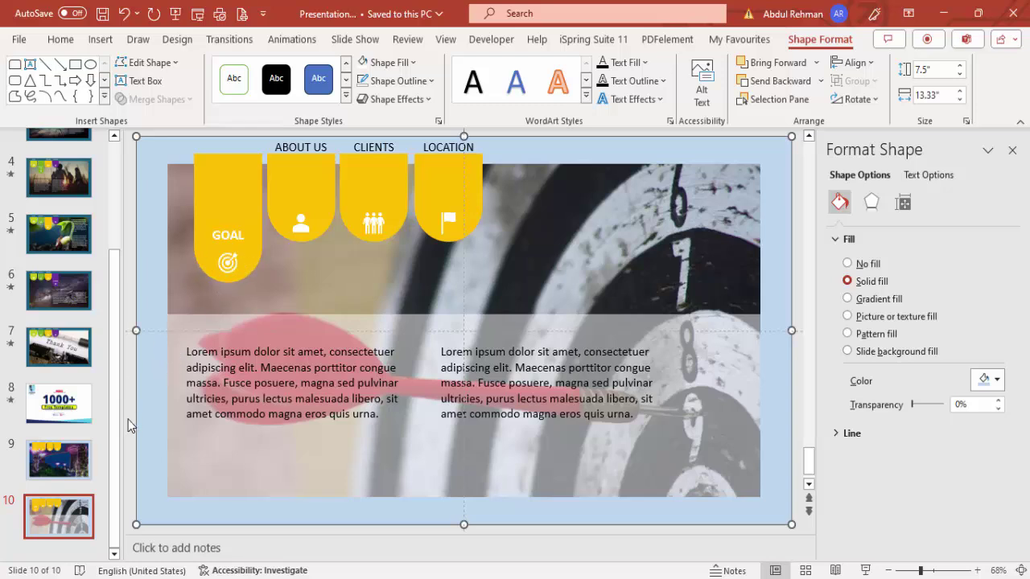
- Apply a Morph transition to slide 10 with a 01.00 second duration
{"action": "left_click", "coordinate": [70, 519]}
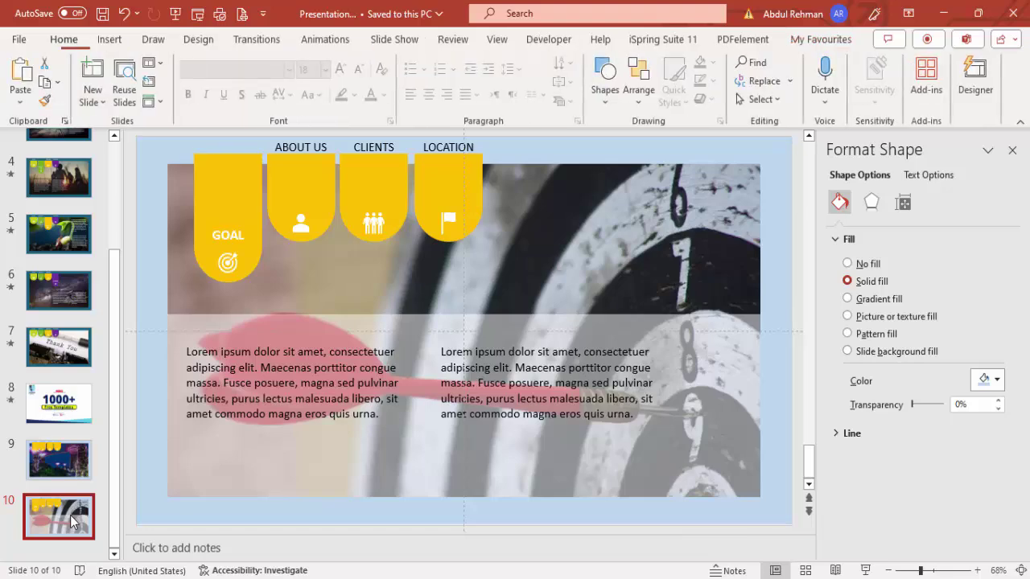
{"action": "left_click", "coordinate": [254, 41]}
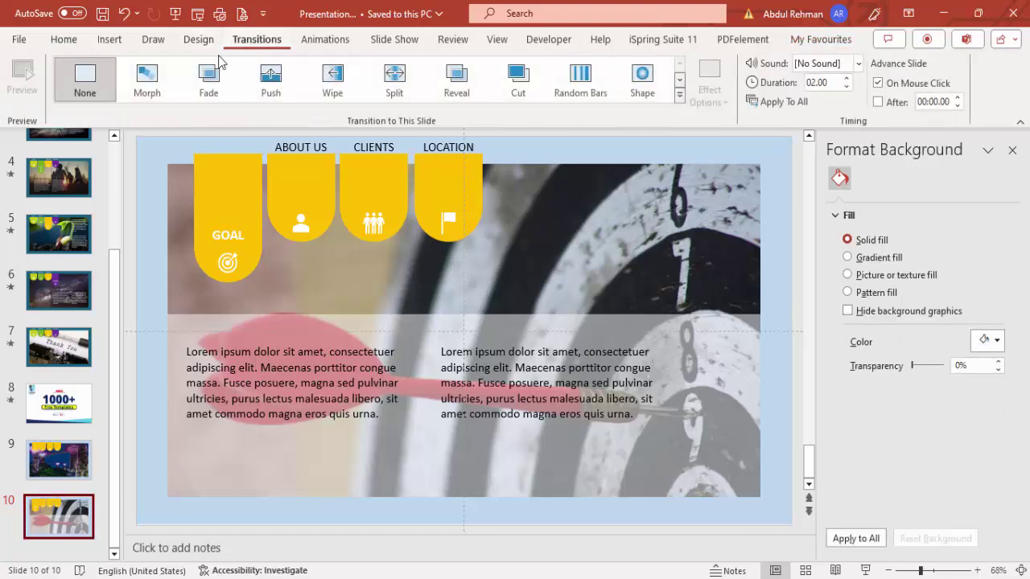
{"action": "left_click", "coordinate": [144, 95]}
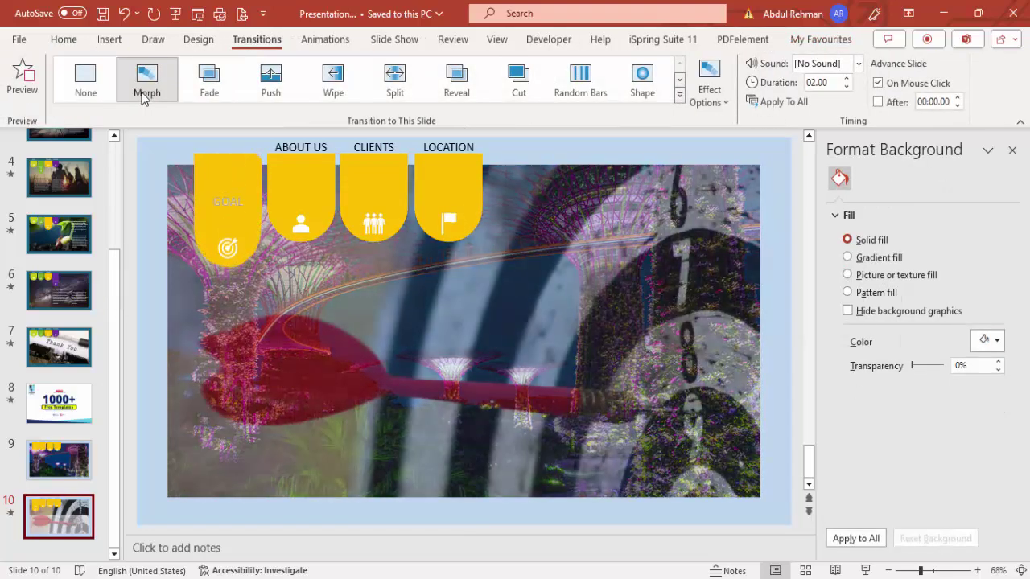
{"action": "left_click", "coordinate": [846, 87]}
{"action": "left_click", "coordinate": [846, 87]}
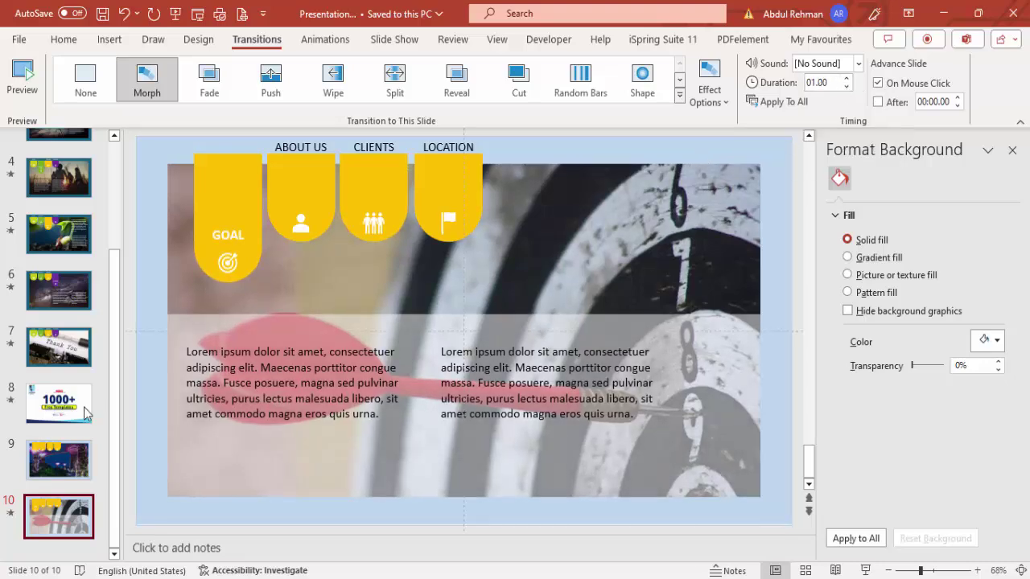
- Preview the morph by running the slide show from slide 9 to the GOAL slide
{"action": "left_click", "coordinate": [59, 460]}
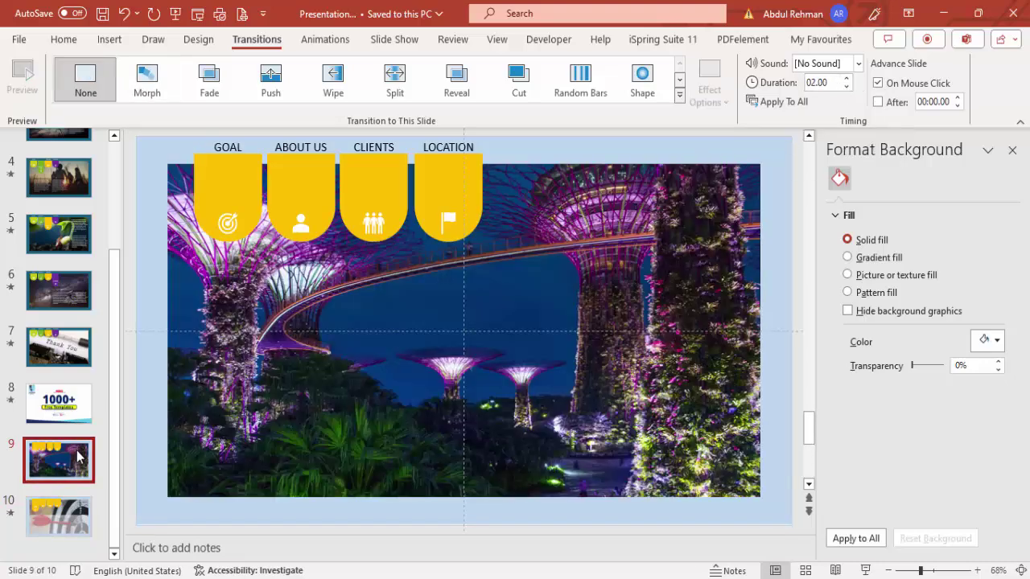
{"action": "left_click", "coordinate": [872, 568]}
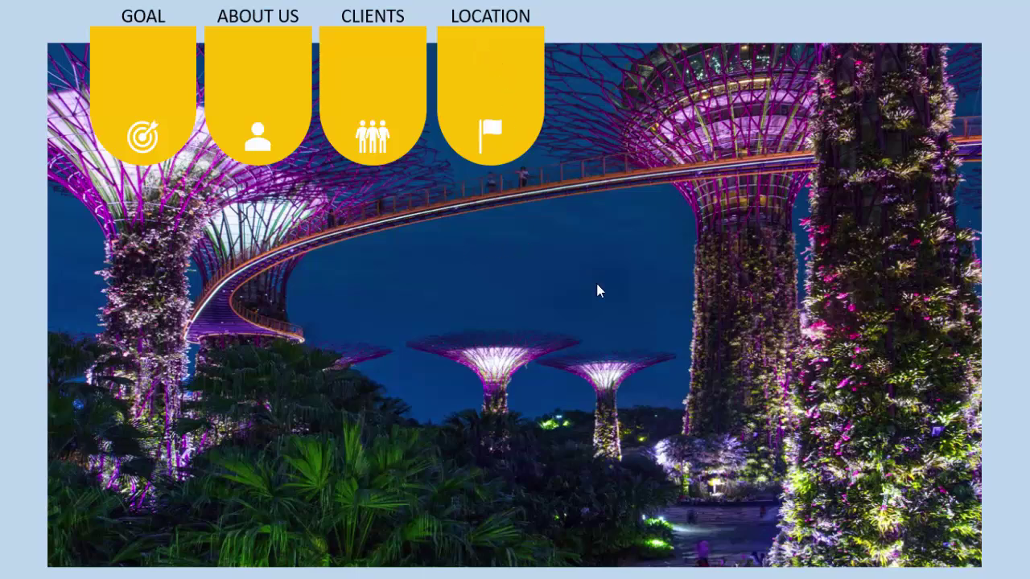
{"action": "left_click", "coordinate": [611, 303]}
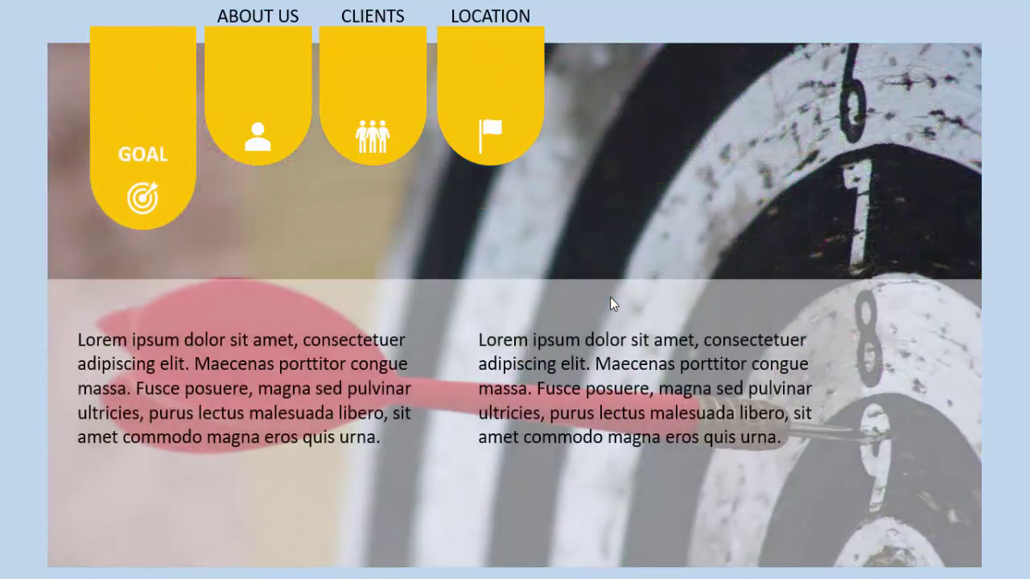
{"action": "left_click", "coordinate": [610, 298]}
{"action": "left_click", "coordinate": [610, 297]}
{"action": "left_click", "coordinate": [610, 297]}
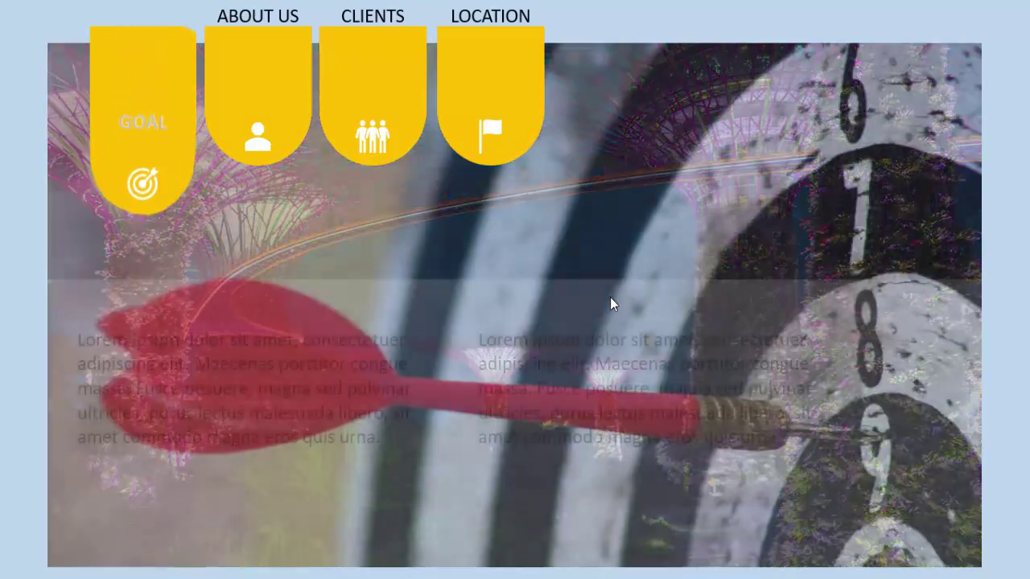
{"action": "left_click", "coordinate": [610, 297]}
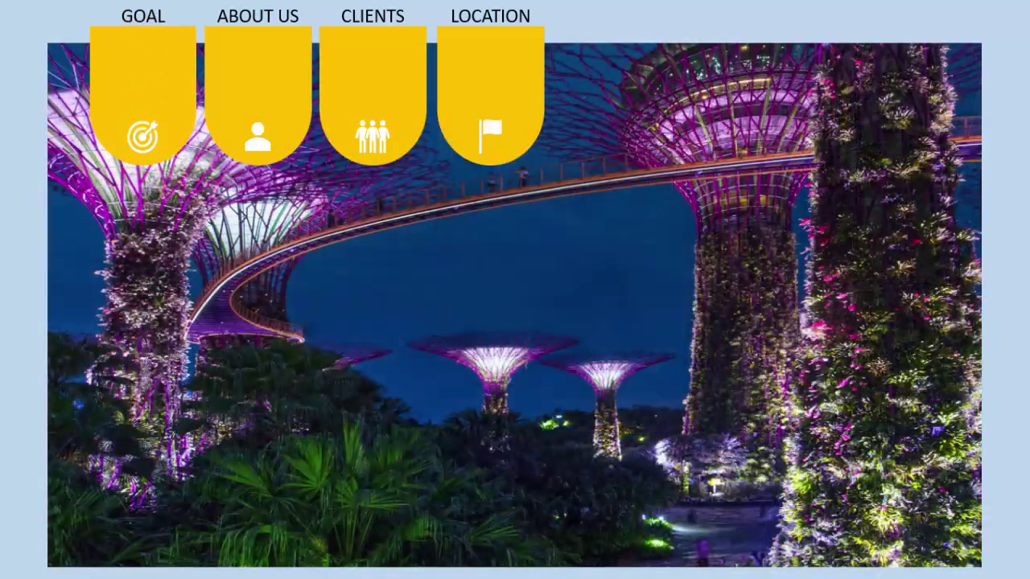
{"action": "key", "text": "Escape"}
{"action": "left_click", "coordinate": [69, 508]}
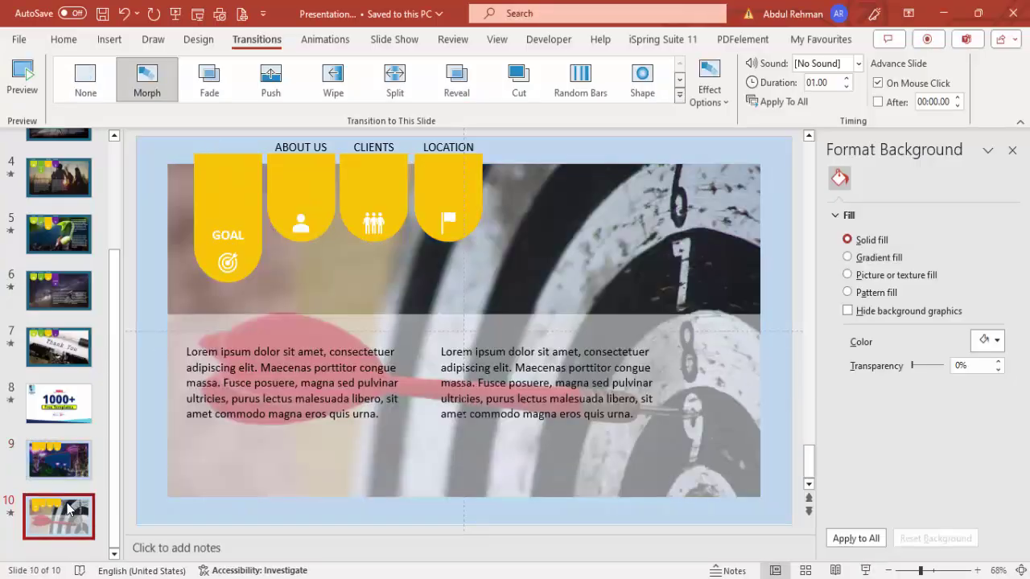
- Duplicate slide 10 as slide 11 and set the ABOUT US tab to 2.5" tall
{"action": "right_click", "coordinate": [68, 509]}
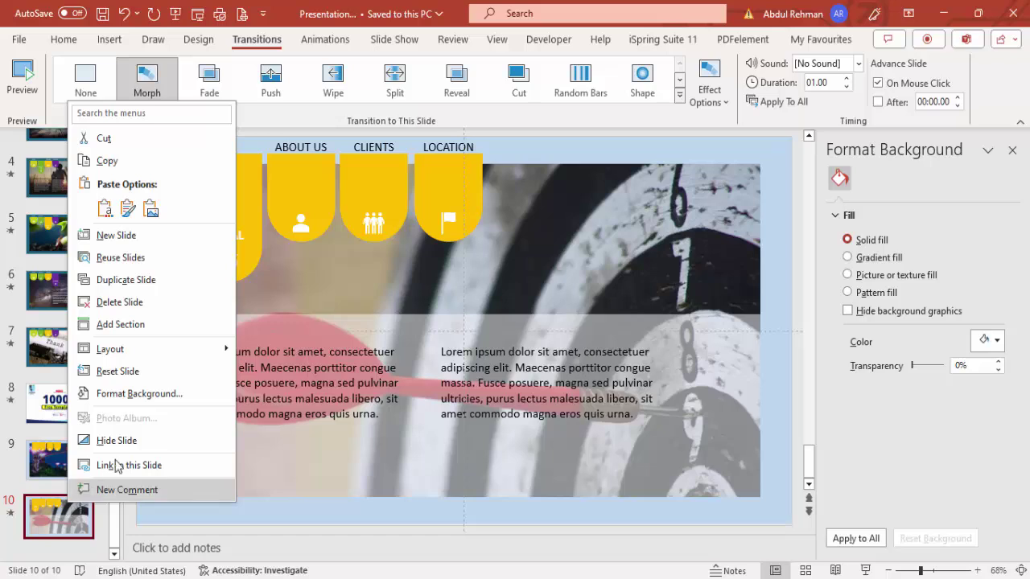
{"action": "left_click", "coordinate": [120, 278]}
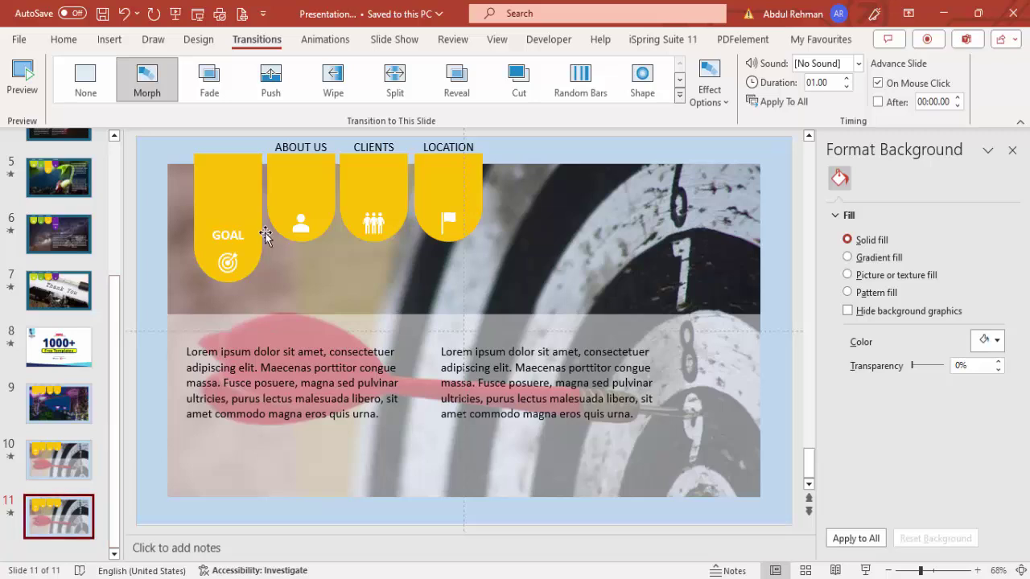
{"action": "left_click", "coordinate": [294, 187]}
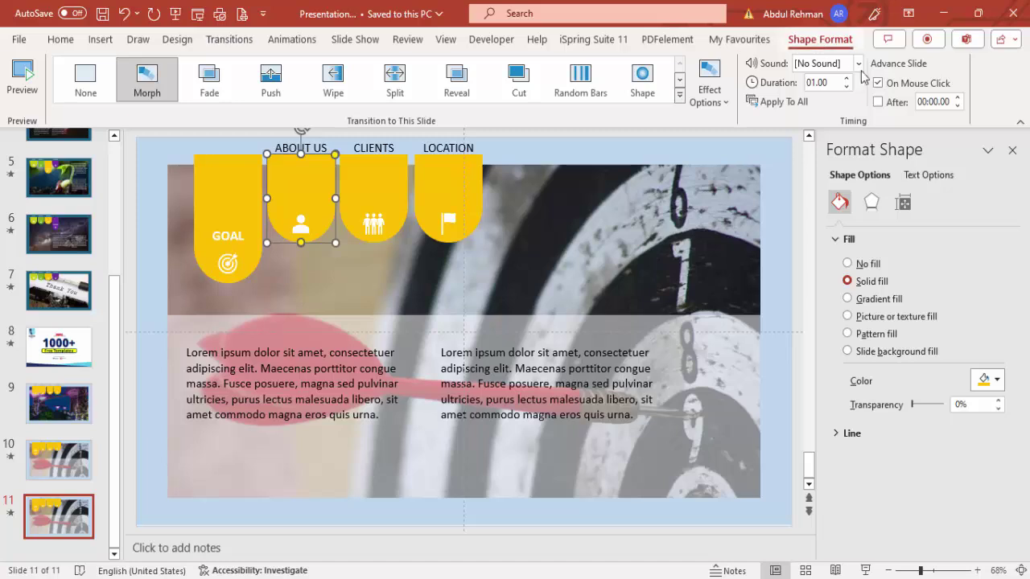
{"action": "left_click", "coordinate": [820, 39]}
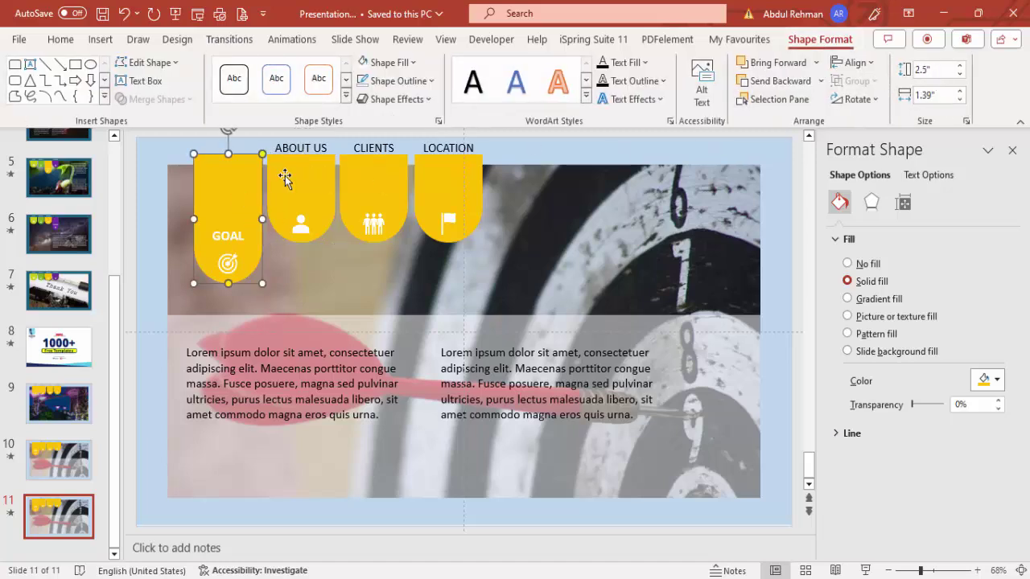
{"action": "left_click", "coordinate": [938, 71]}
{"action": "type", "text": "2.5"}
{"action": "key", "text": "Return"}
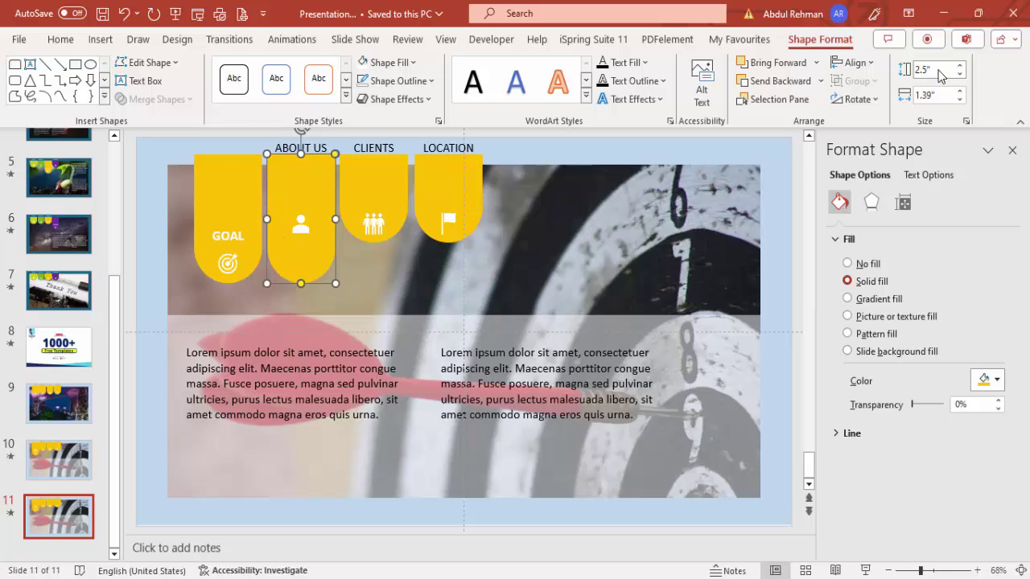
- Shrink the GOAL tab back to 1.71" tall
{"action": "left_click", "coordinate": [231, 182]}
{"action": "left_click", "coordinate": [938, 71]}
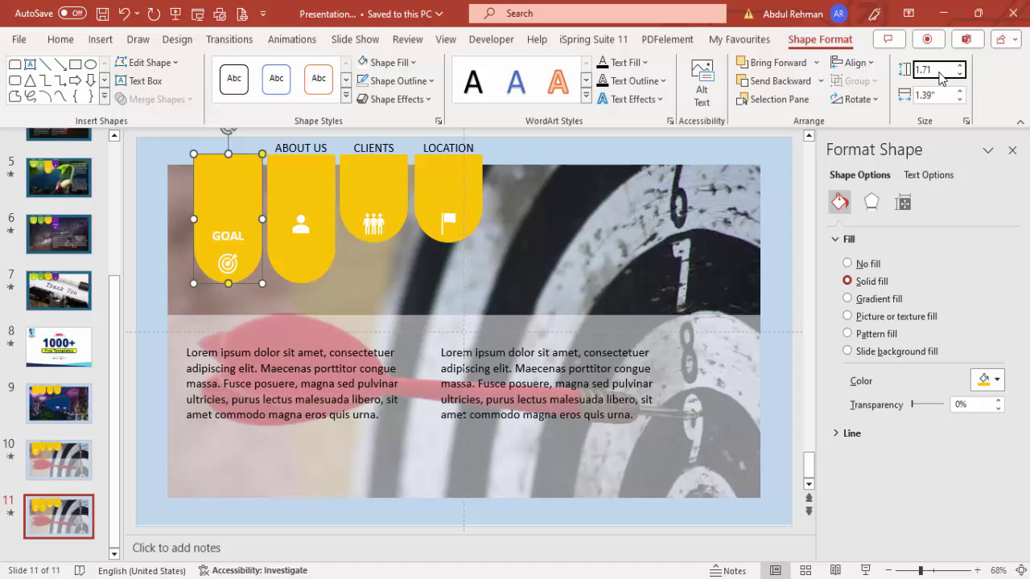
{"action": "type", "text": "1.71"}
{"action": "key", "text": "Return"}
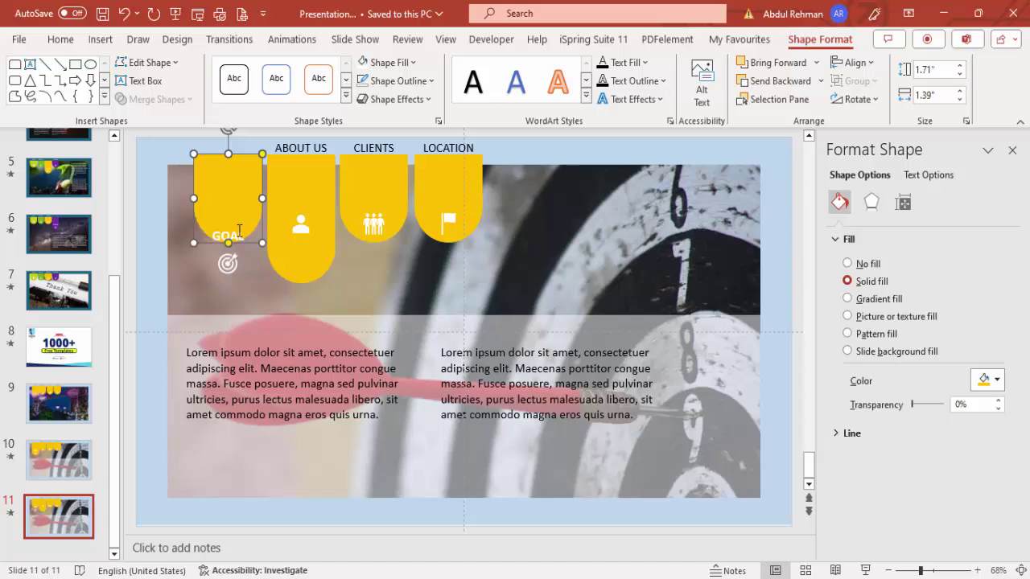
- Align the GOAL label level with the ABOUT US label
{"action": "left_click", "coordinate": [239, 232]}
{"action": "left_click", "coordinate": [302, 145], "text": "shift"}
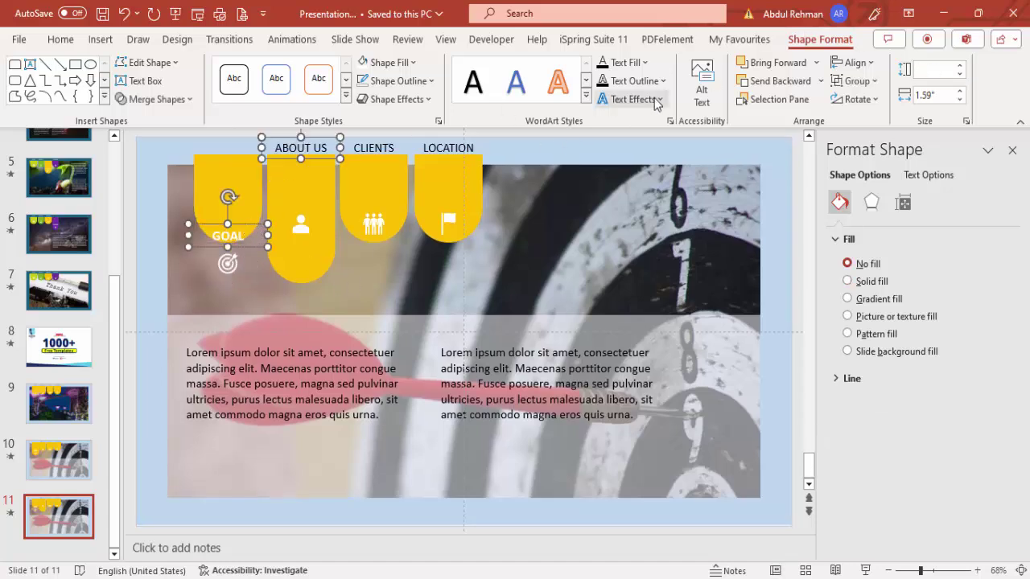
{"action": "left_click", "coordinate": [855, 62]}
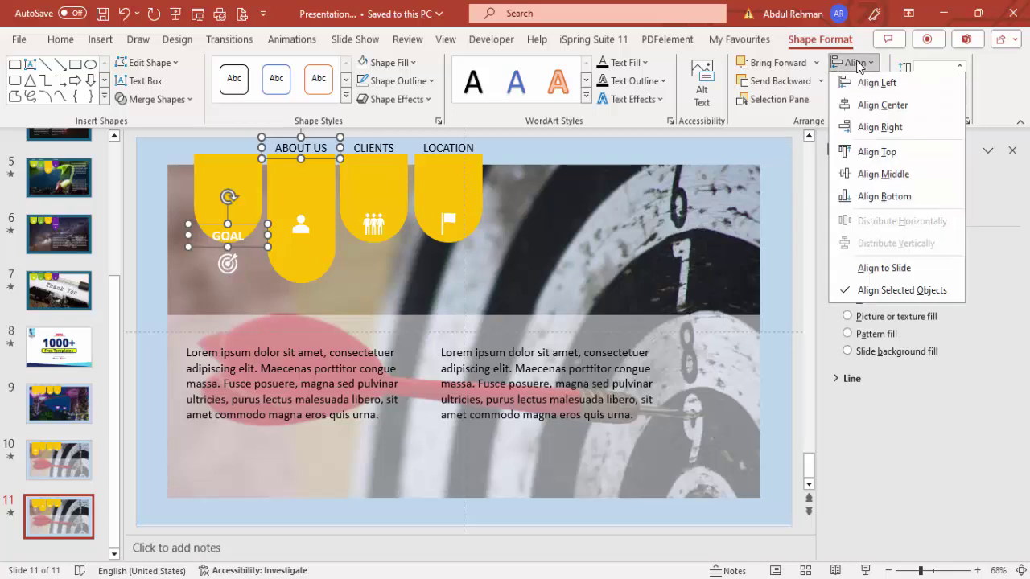
{"action": "left_click", "coordinate": [876, 152]}
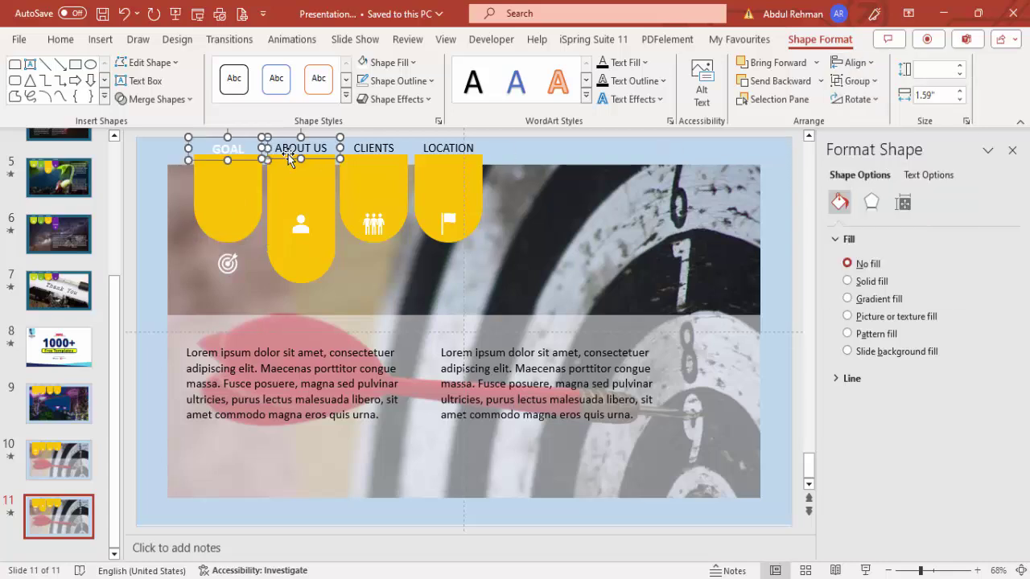
- Change the GOAL label's font colour to black
{"action": "left_click", "coordinate": [415, 138]}
{"action": "left_click", "coordinate": [244, 144]}
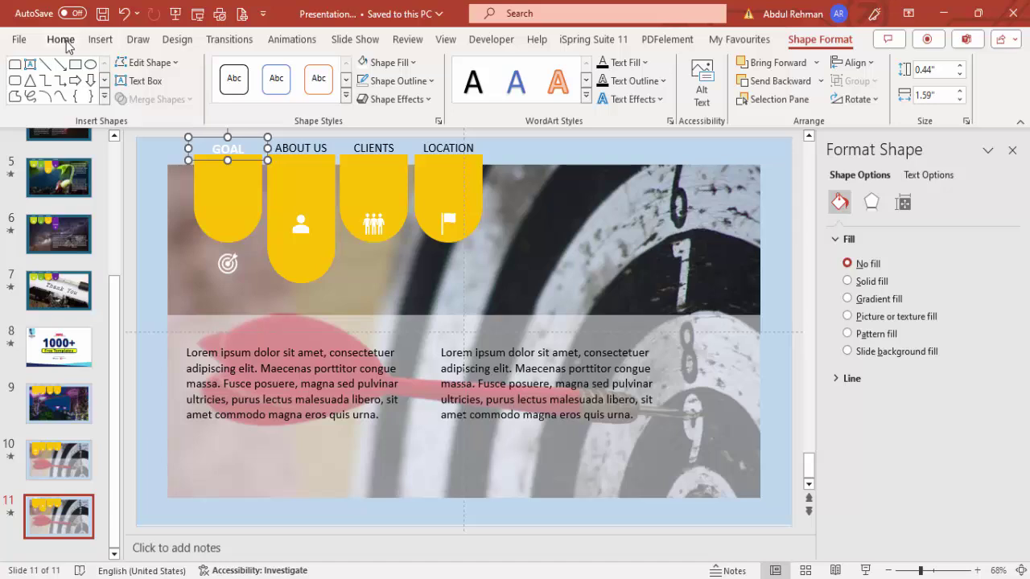
{"action": "left_click", "coordinate": [66, 42]}
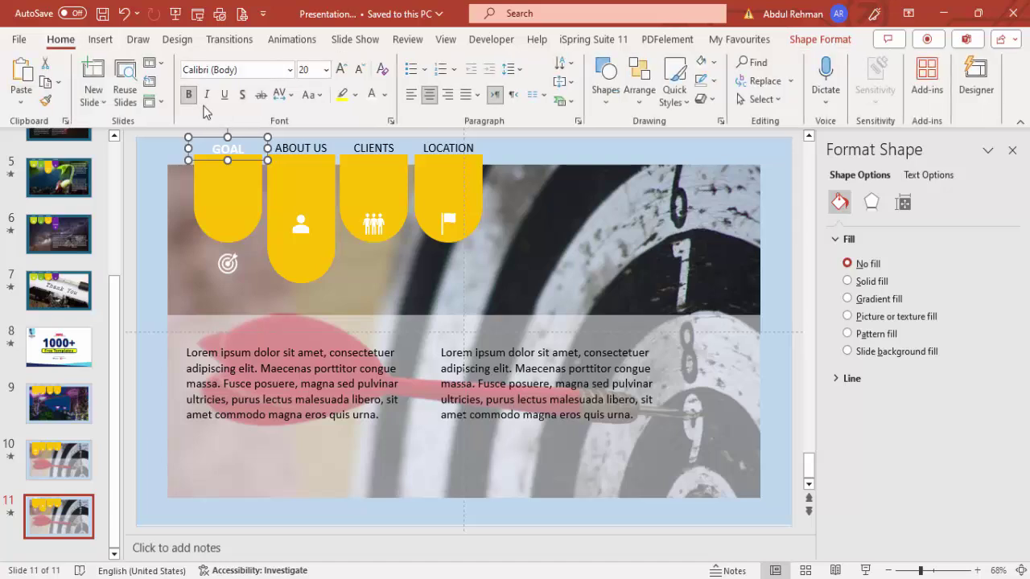
{"action": "left_click", "coordinate": [386, 103]}
{"action": "left_click", "coordinate": [386, 139]}
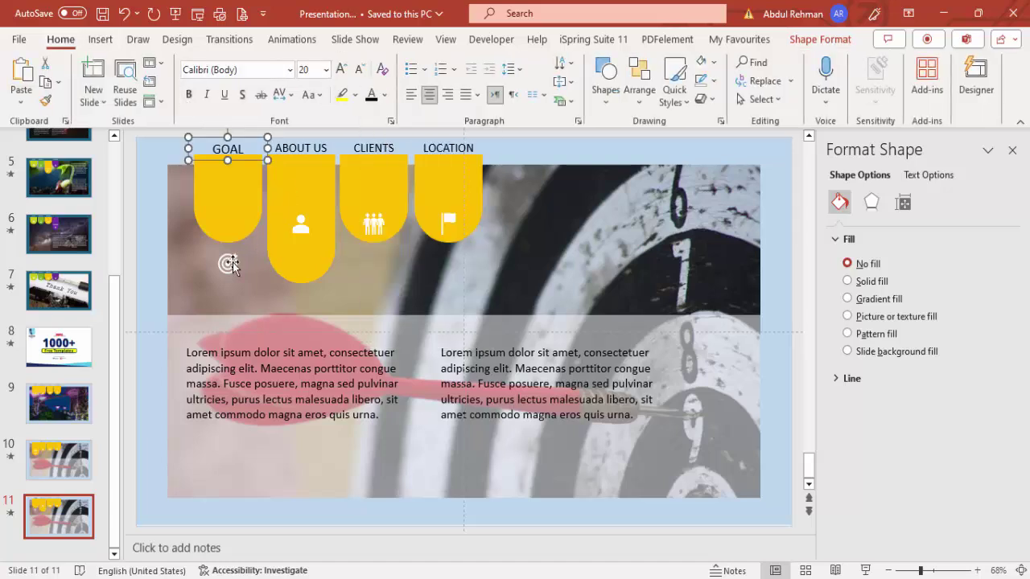
- Align the top of the GOAL target icon with the ABOUT US icon
{"action": "left_click", "coordinate": [229, 265]}
{"action": "left_click", "coordinate": [293, 227], "text": "shift"}
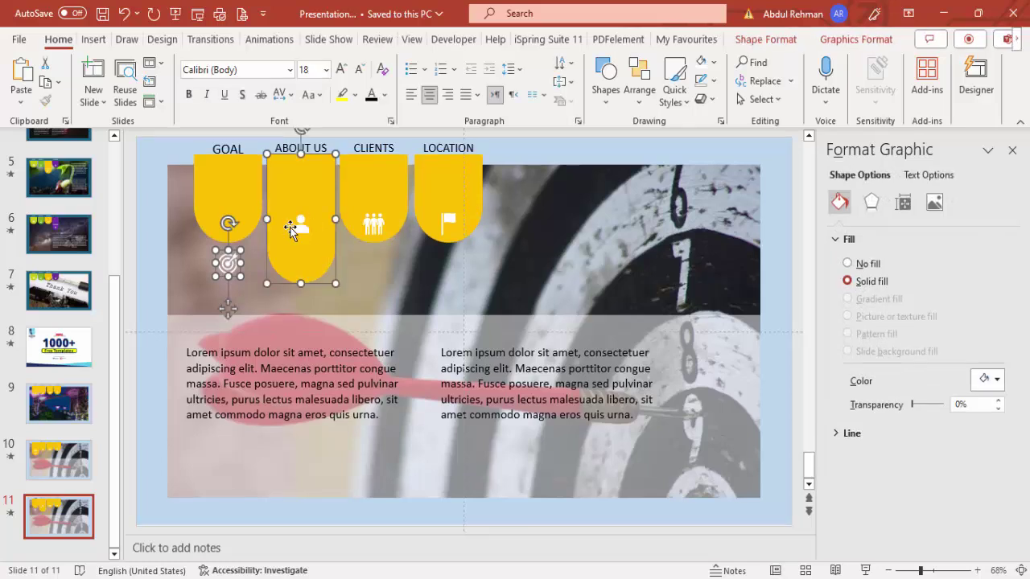
{"action": "left_click", "coordinate": [229, 268]}
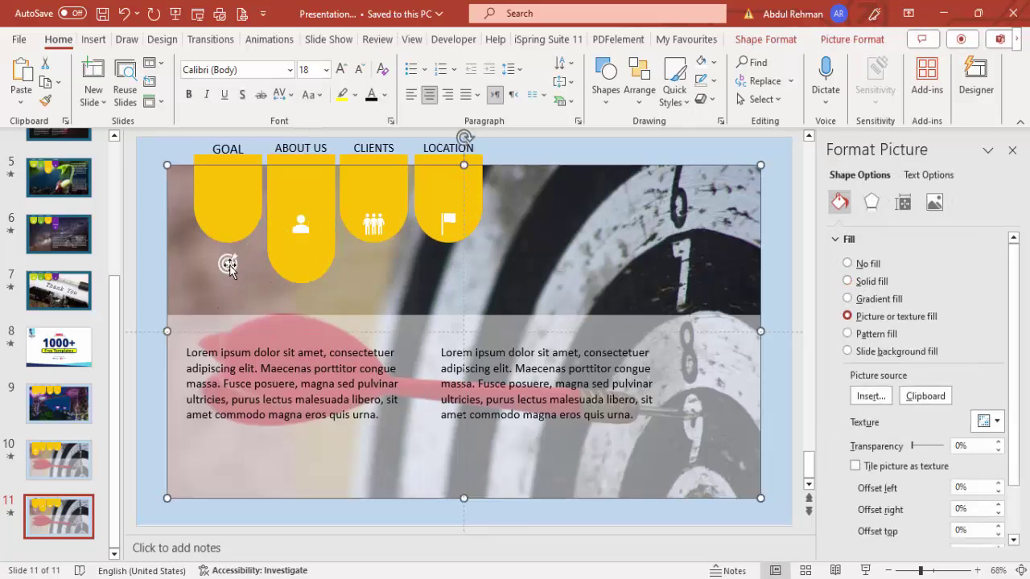
{"action": "left_click", "coordinate": [230, 269]}
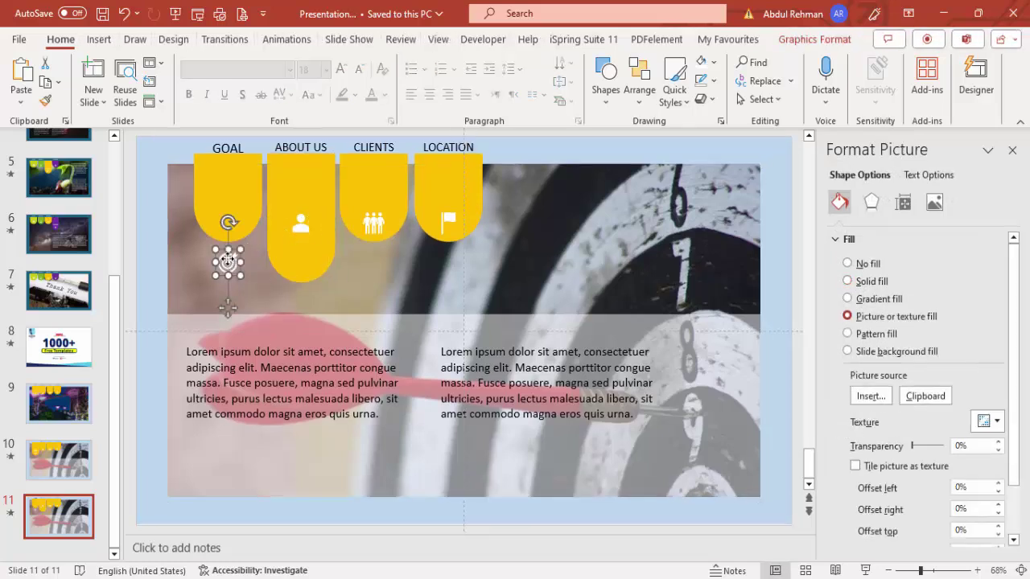
{"action": "left_click", "coordinate": [302, 227], "text": "shift"}
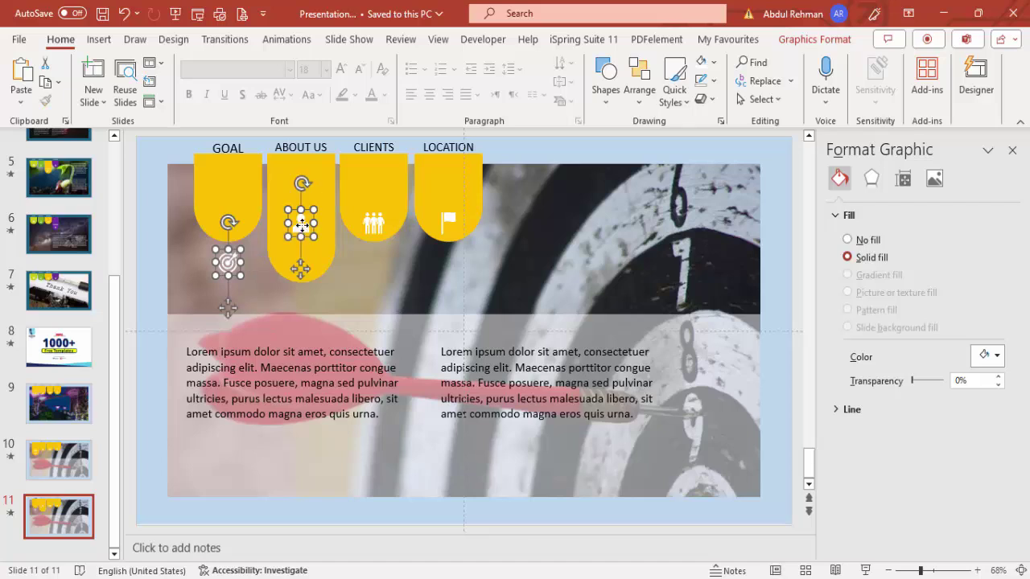
{"action": "left_click", "coordinate": [832, 45]}
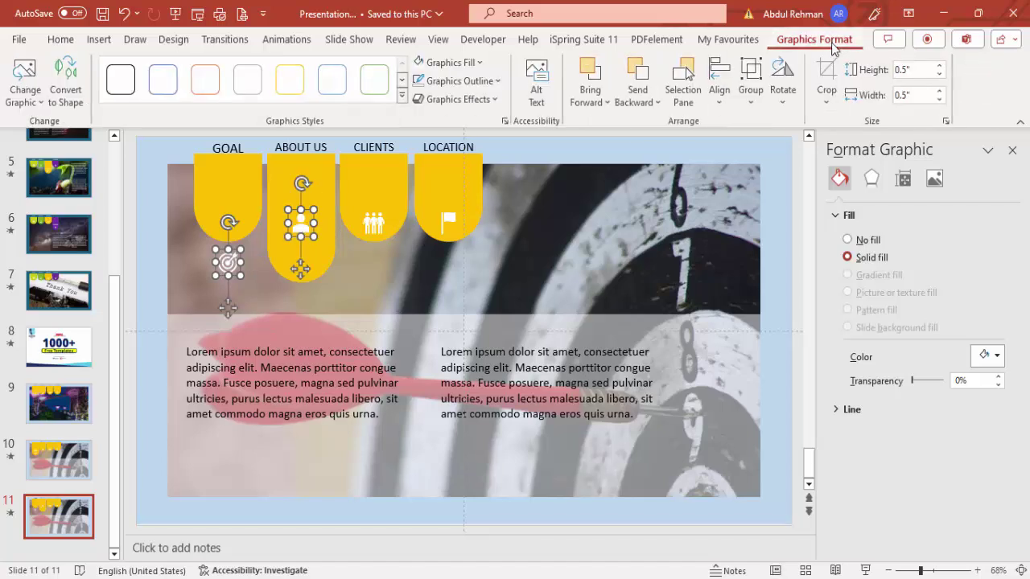
{"action": "left_click", "coordinate": [720, 88]}
{"action": "left_click", "coordinate": [724, 193]}
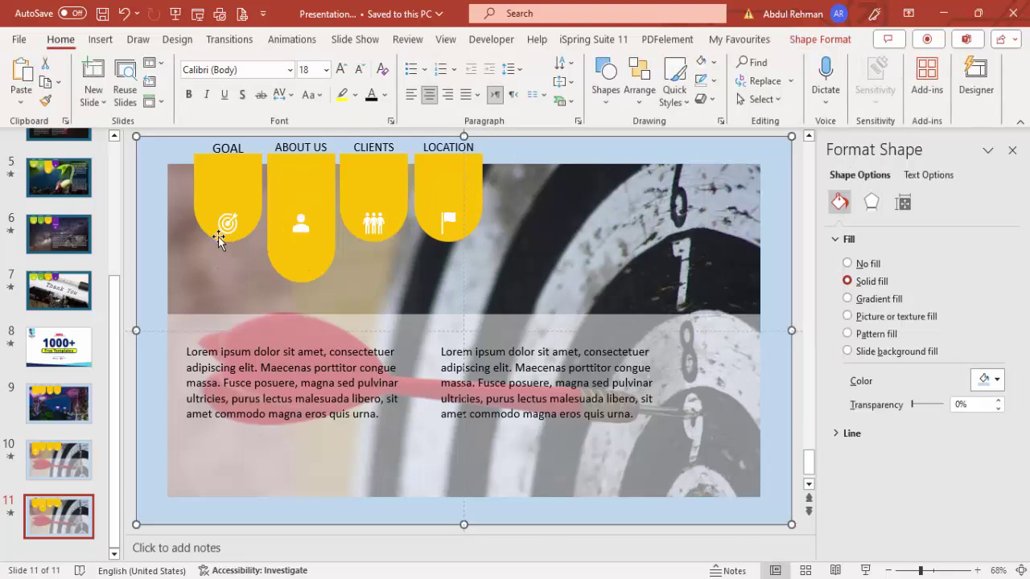
- Nudge the ABOUT US person icon two steps lower in its tab
{"action": "left_click", "coordinate": [301, 228]}
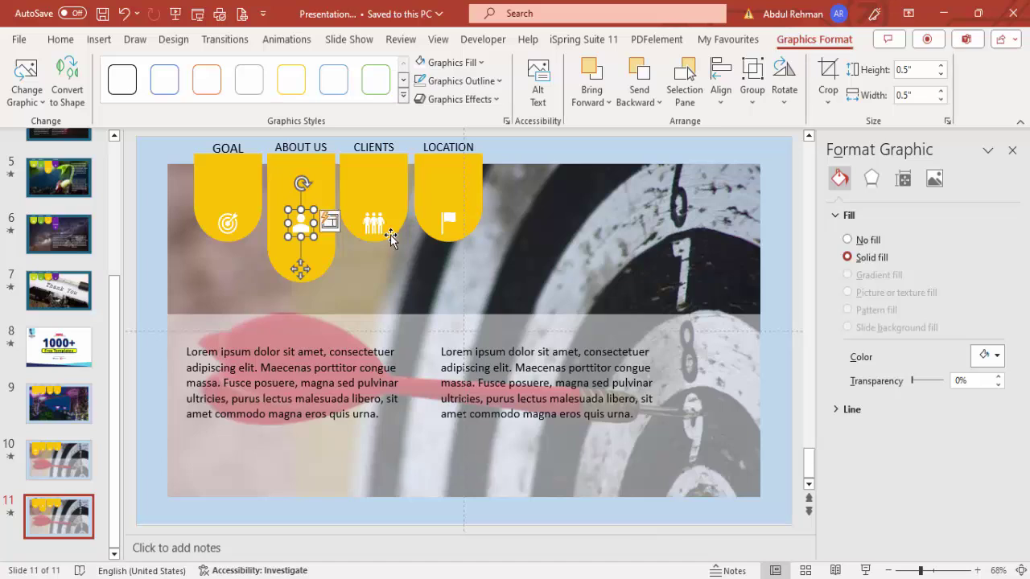
{"action": "key", "text": "Down"}
{"action": "key", "text": "Down"}
{"action": "key", "text": "Down"}
{"action": "key", "text": "Down"}
{"action": "key", "text": "Down"}
{"action": "key", "text": "Down"}
{"action": "key", "text": "Down"}
{"action": "key", "text": "Down"}
{"action": "key", "text": "Down"}
{"action": "key", "text": "Down"}
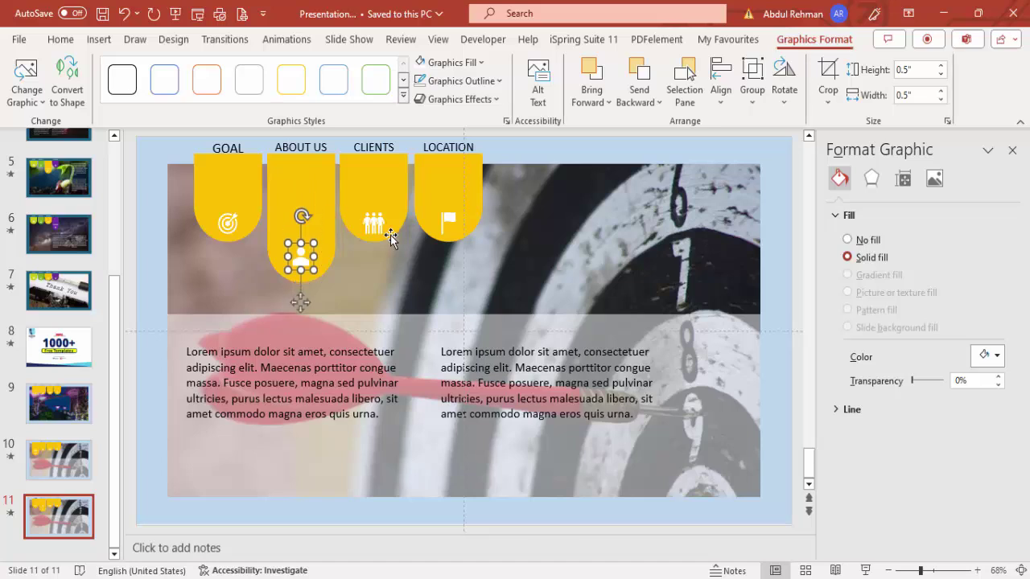
{"action": "key", "text": "Down"}
{"action": "key", "text": "Down"}
{"action": "key", "text": "Down"}
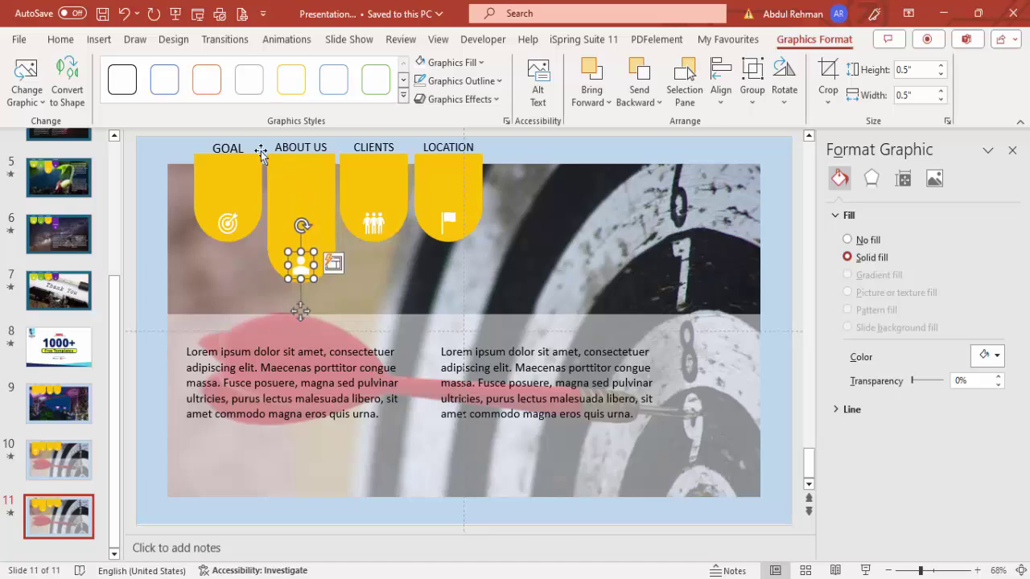
{"action": "left_click", "coordinate": [276, 146]}
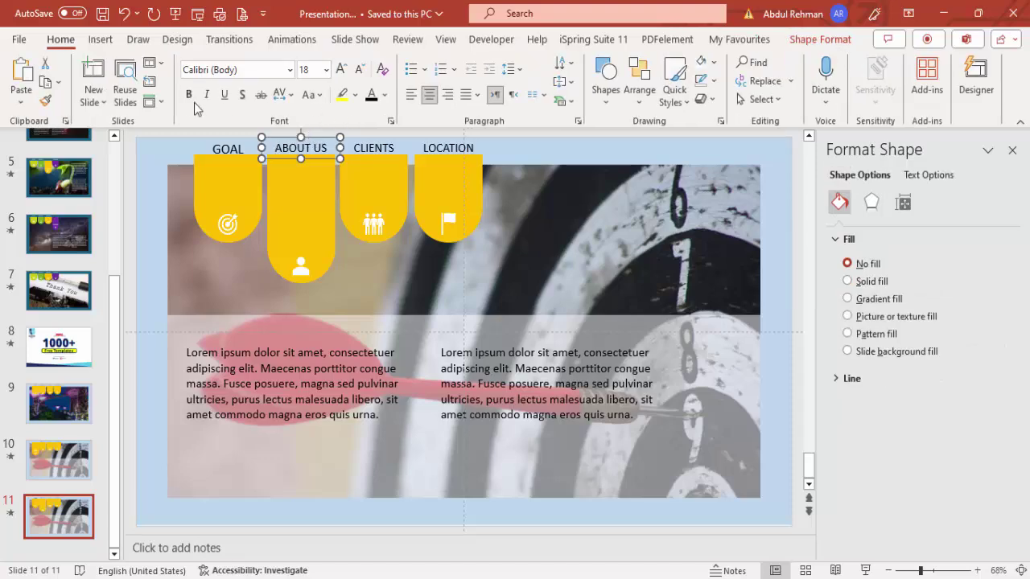
- Make the ABOUT US label white, lower it into its tab, and fill the tab light blue
{"action": "left_click", "coordinate": [385, 95]}
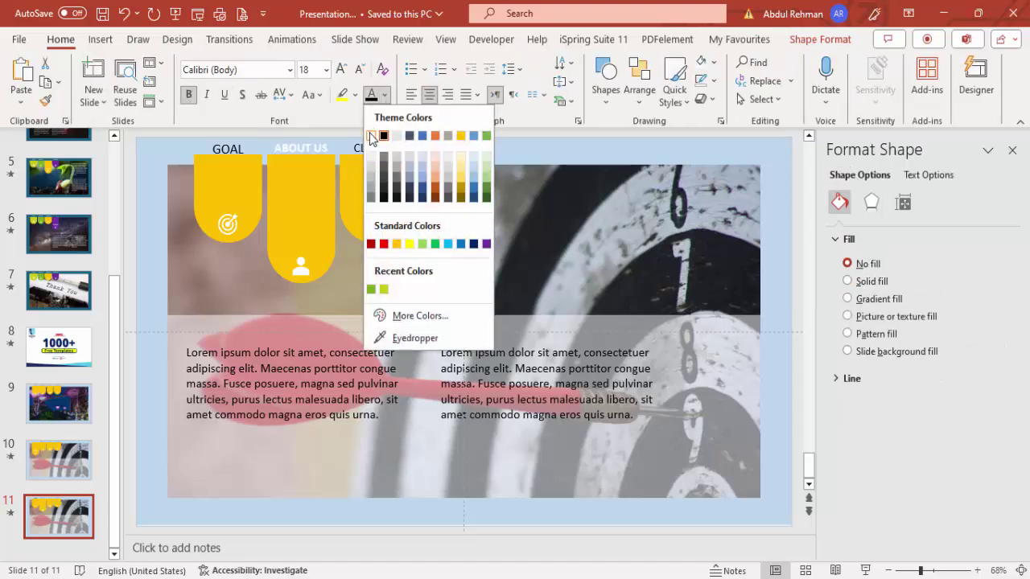
{"action": "left_click", "coordinate": [372, 133]}
{"action": "key", "text": "Down"}
{"action": "key", "text": "Down"}
{"action": "key", "text": "Down"}
{"action": "key", "text": "Down"}
{"action": "key", "text": "Down"}
{"action": "key", "text": "Down"}
{"action": "key", "text": "Down"}
{"action": "key", "text": "Down"}
{"action": "key", "text": "Down"}
{"action": "key", "text": "Down"}
{"action": "key", "text": "Down"}
{"action": "key", "text": "Down"}
{"action": "key", "text": "Down"}
{"action": "key", "text": "Down"}
{"action": "key", "text": "Down"}
{"action": "key", "text": "Down"}
{"action": "key", "text": "Down"}
{"action": "key", "text": "Down"}
{"action": "key", "text": "Down"}
{"action": "key", "text": "Down"}
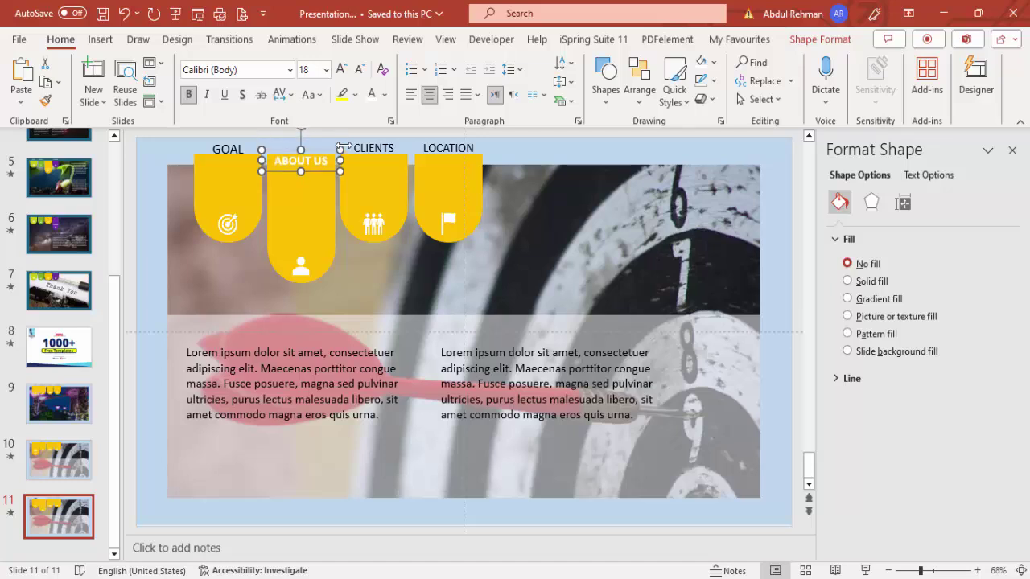
{"action": "key", "text": "Down"}
{"action": "key", "text": "Down"}
{"action": "key", "text": "Down"}
{"action": "left_click", "coordinate": [284, 150]}
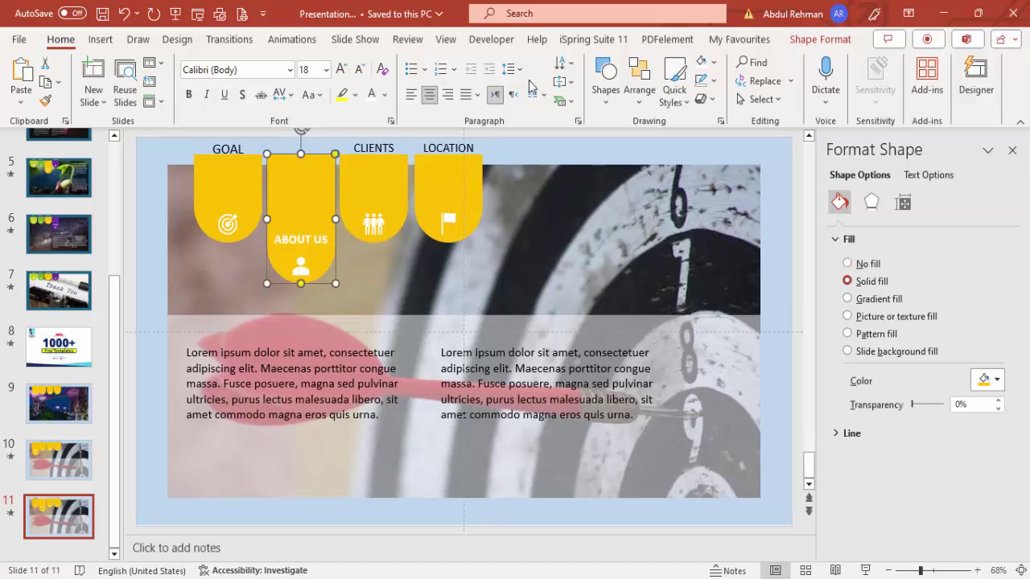
{"action": "left_click", "coordinate": [712, 62]}
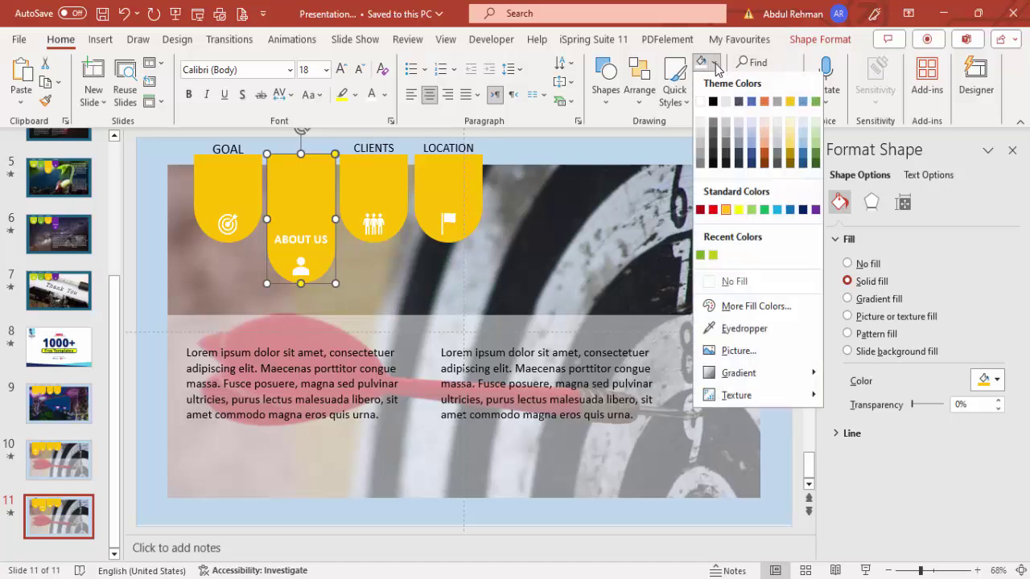
{"action": "left_click", "coordinate": [777, 212]}
- On slide 10, fill ABOUT US blue, CLIENTS purple and LOCATION red
{"action": "left_click", "coordinate": [58, 460]}
{"action": "left_click", "coordinate": [319, 178]}
{"action": "left_click", "coordinate": [701, 62]}
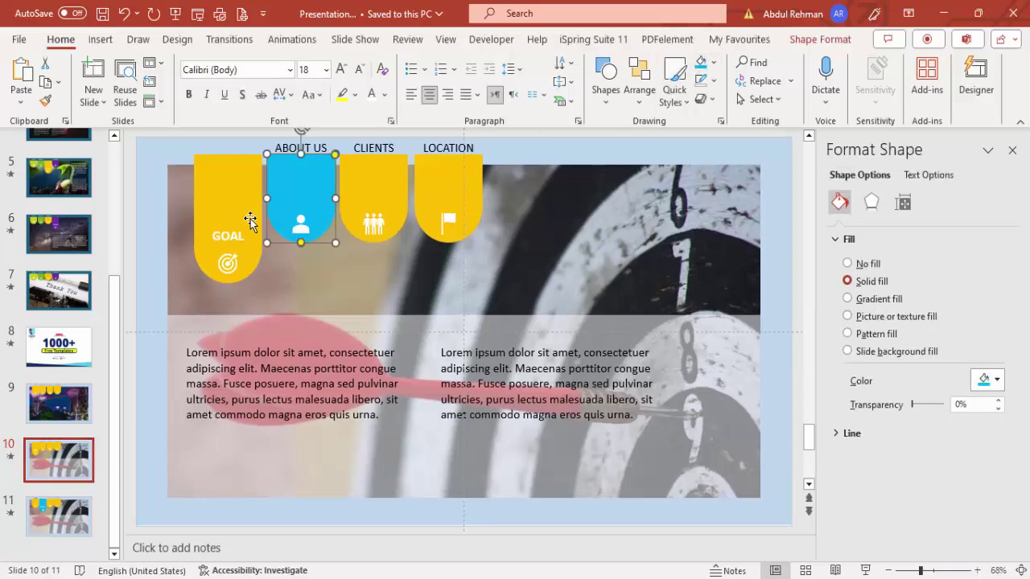
{"action": "left_click", "coordinate": [366, 195]}
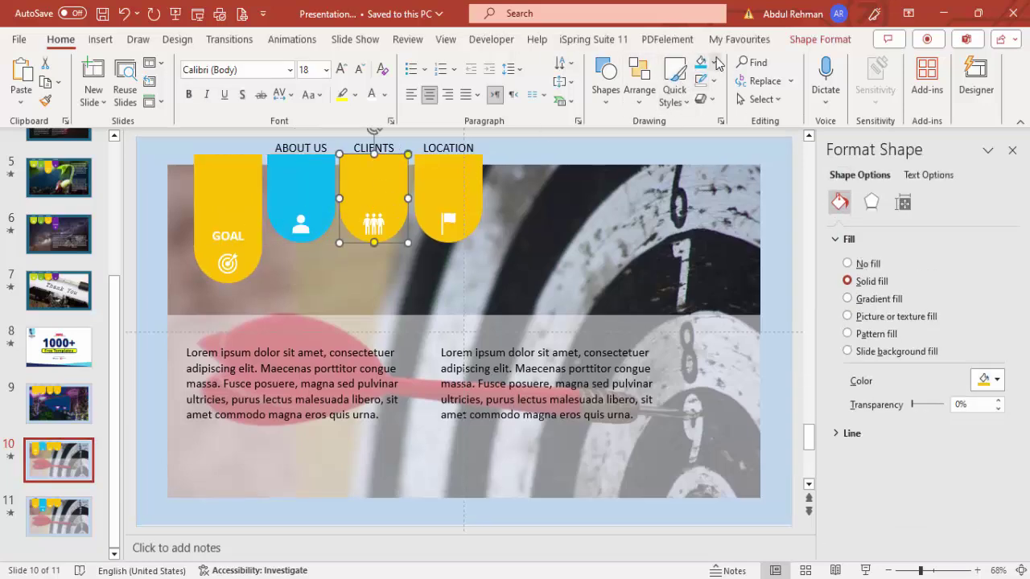
{"action": "left_click", "coordinate": [713, 62]}
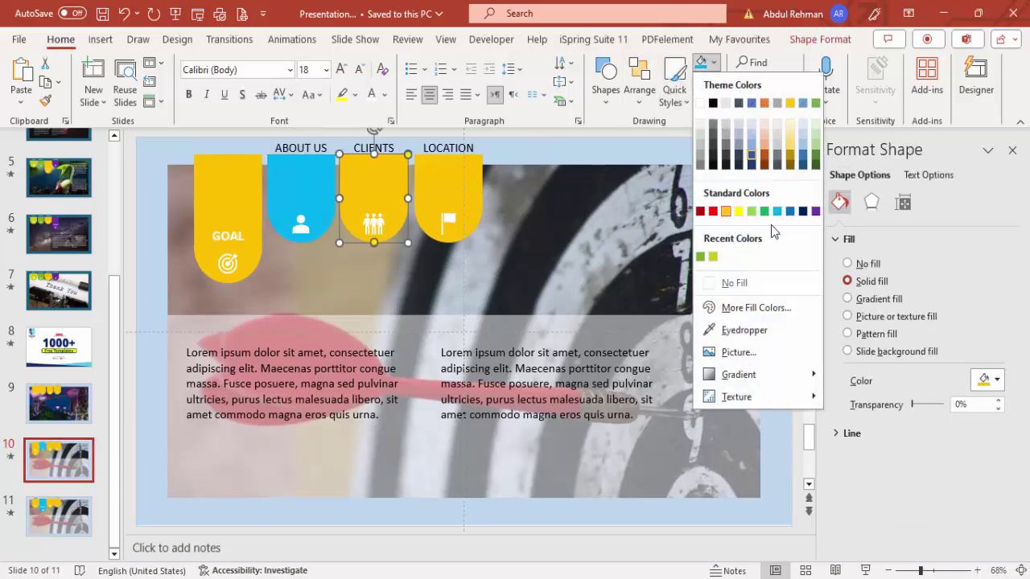
{"action": "left_click", "coordinate": [814, 210]}
{"action": "left_click", "coordinate": [425, 193]}
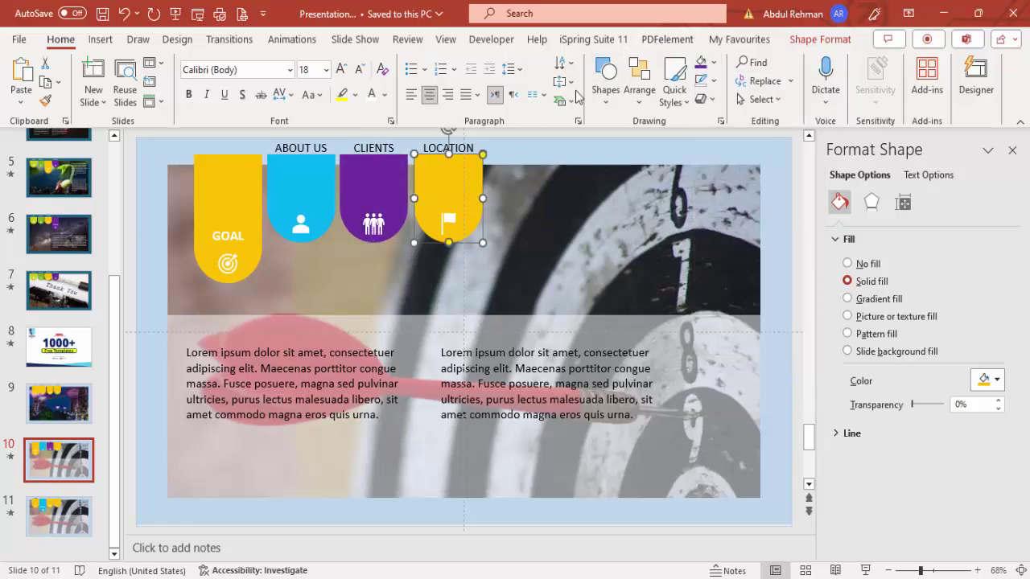
{"action": "left_click", "coordinate": [712, 65]}
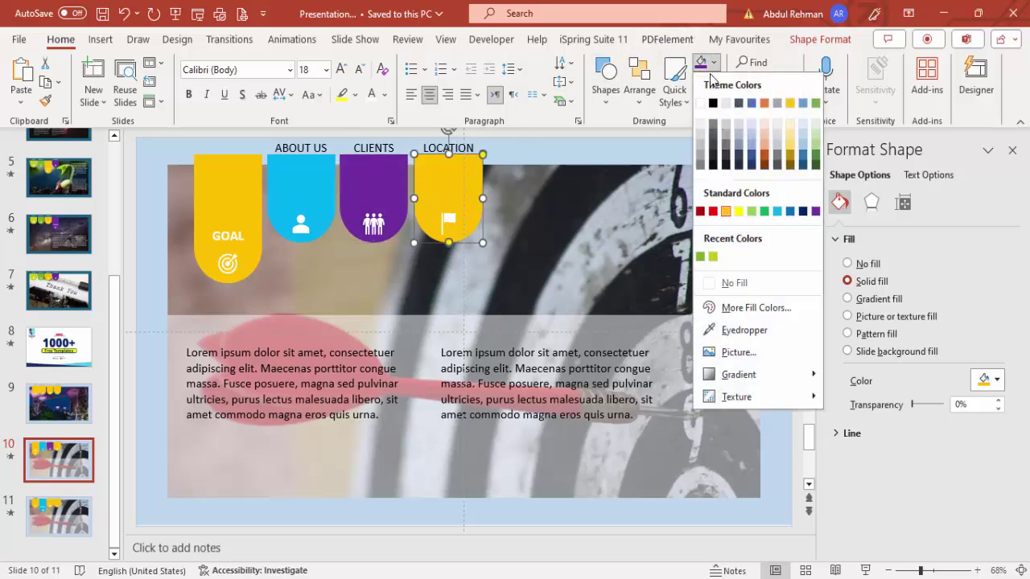
{"action": "left_click", "coordinate": [713, 211]}
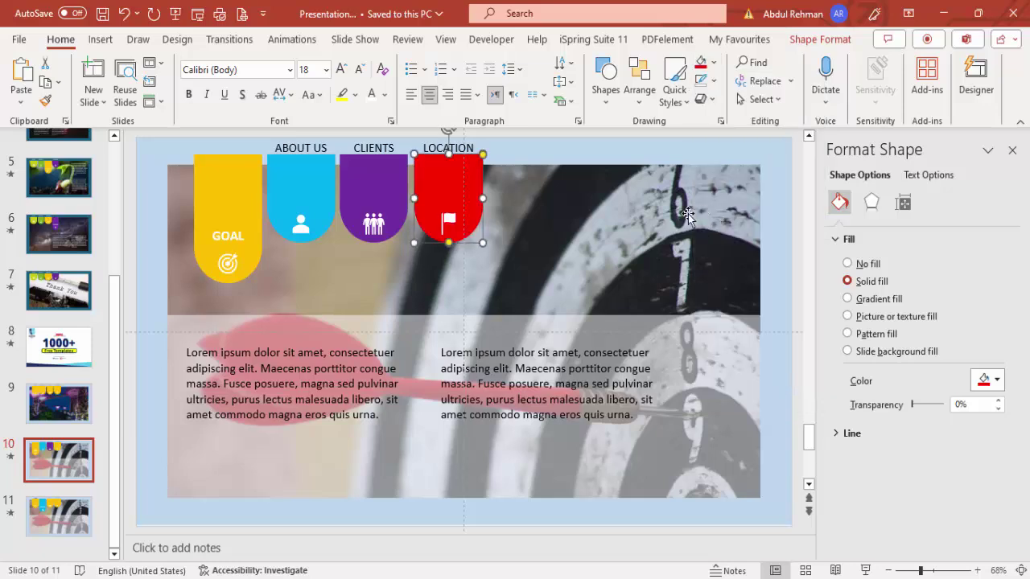
{"action": "left_click", "coordinate": [56, 519]}
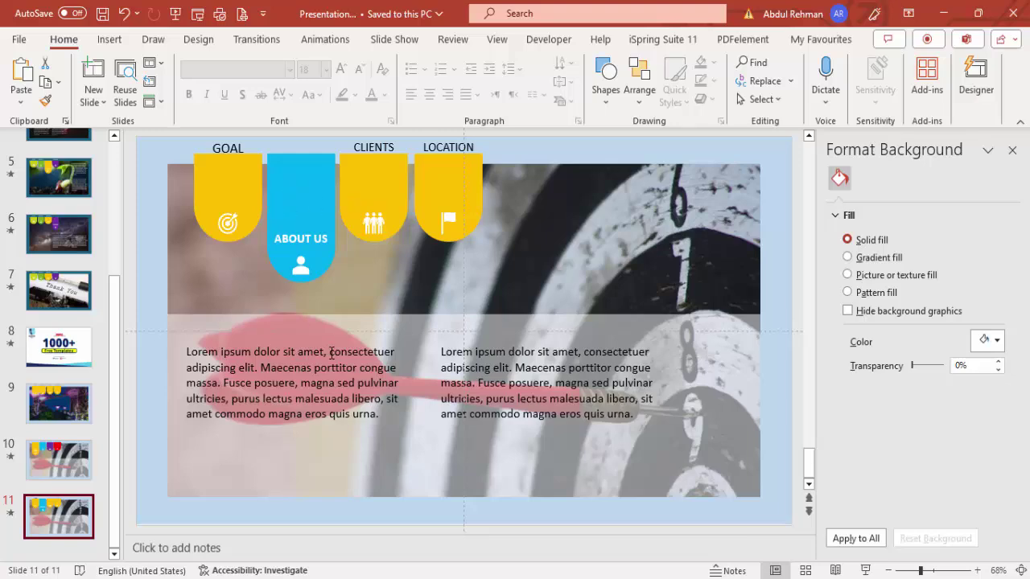
- Start replacing the dartboard photo by searching online pictures for 'about us'
{"action": "left_click", "coordinate": [445, 325]}
{"action": "left_click", "coordinate": [568, 269]}
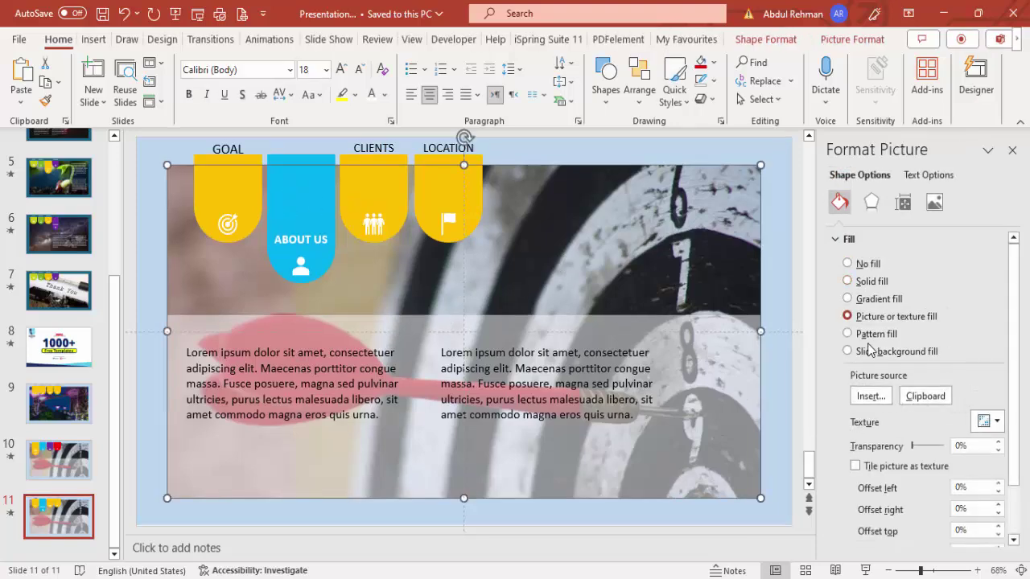
{"action": "left_click", "coordinate": [871, 396]}
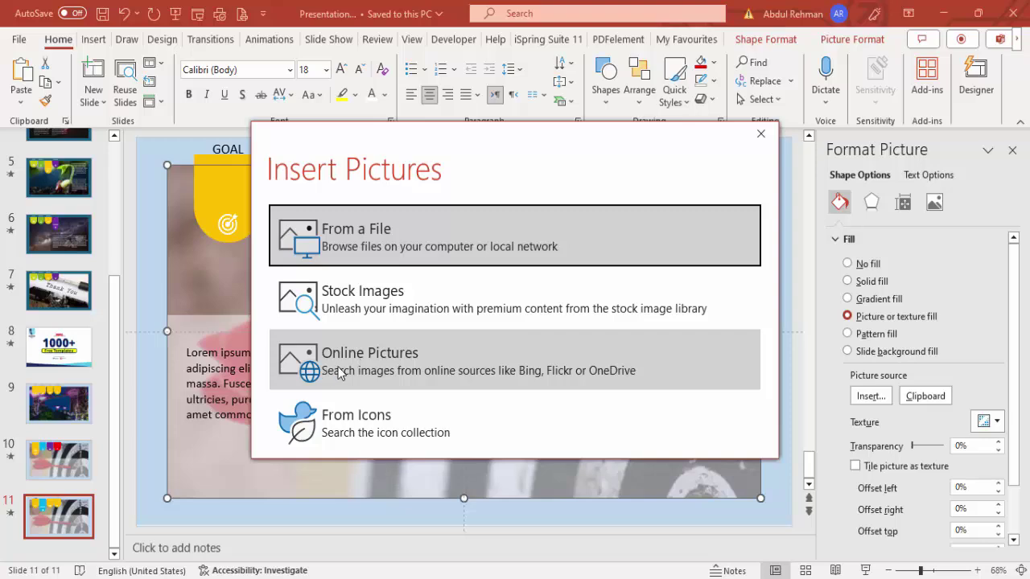
{"action": "left_click", "coordinate": [432, 360]}
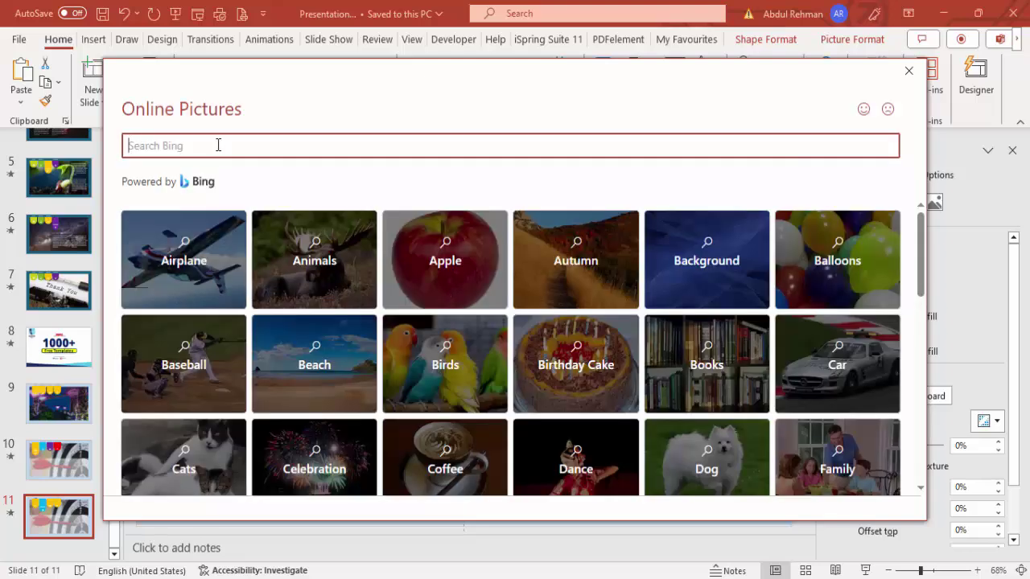
{"action": "type", "text": "about us"}
{"action": "key", "text": "Return"}
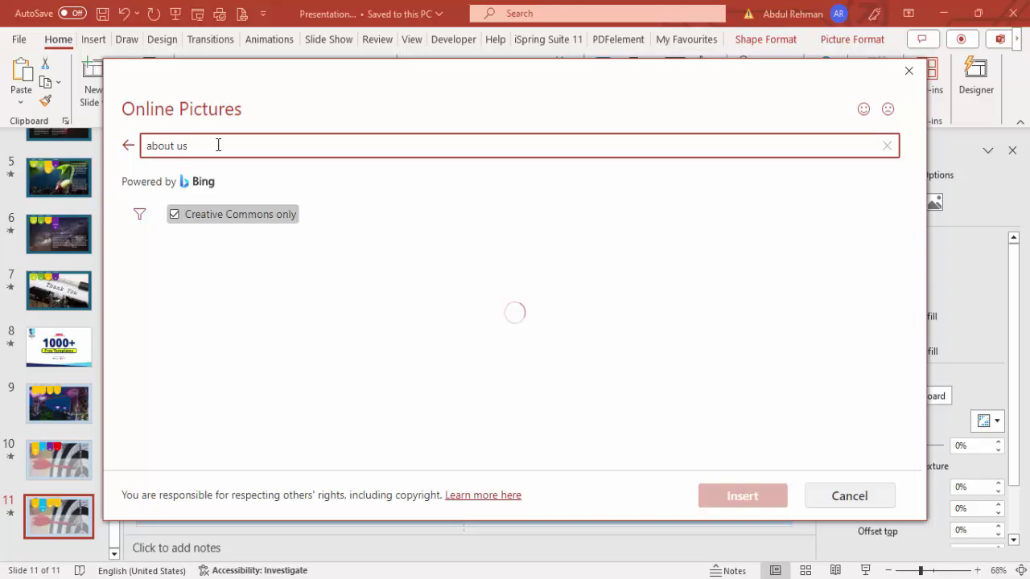
- Insert the courtroom group photo from the search results into the picture shape
{"action": "scroll", "coordinate": [527, 317], "scroll_direction": "down", "scroll_amount": 1}
{"action": "scroll", "coordinate": [527, 316], "scroll_direction": "down", "scroll_amount": 7}
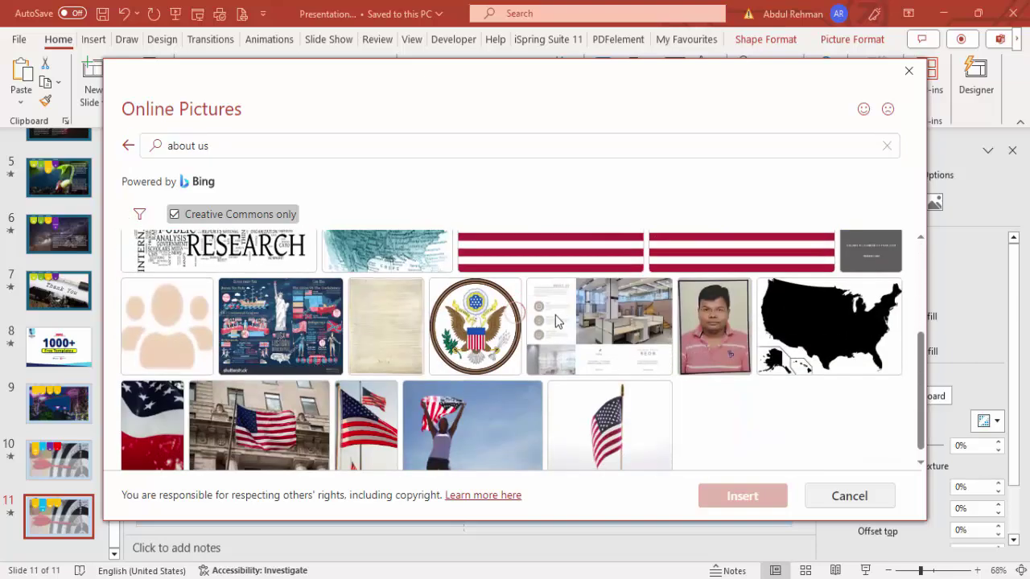
{"action": "scroll", "coordinate": [423, 337], "scroll_direction": "down", "scroll_amount": 5}
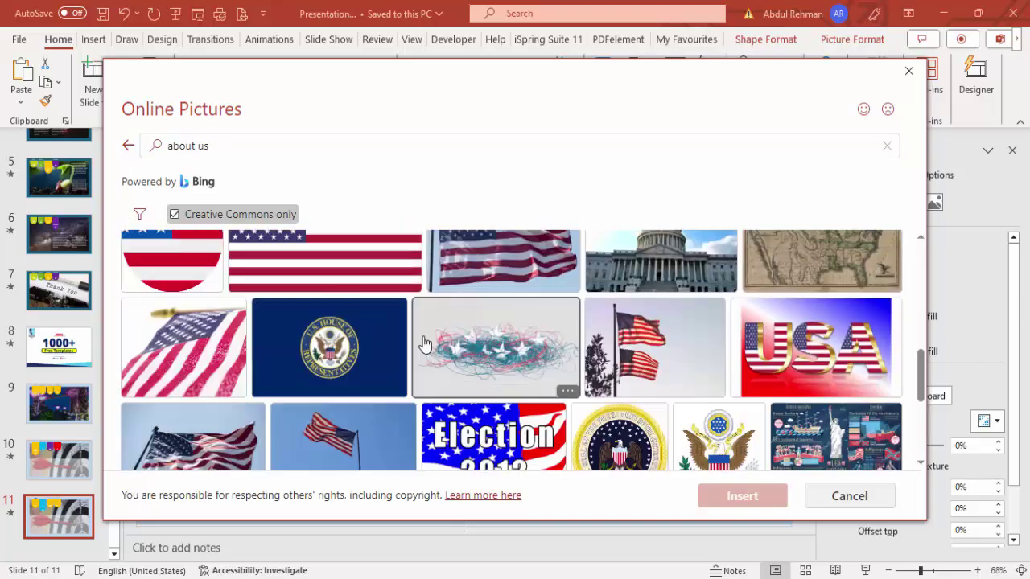
{"action": "scroll", "coordinate": [427, 342], "scroll_direction": "down", "scroll_amount": 6}
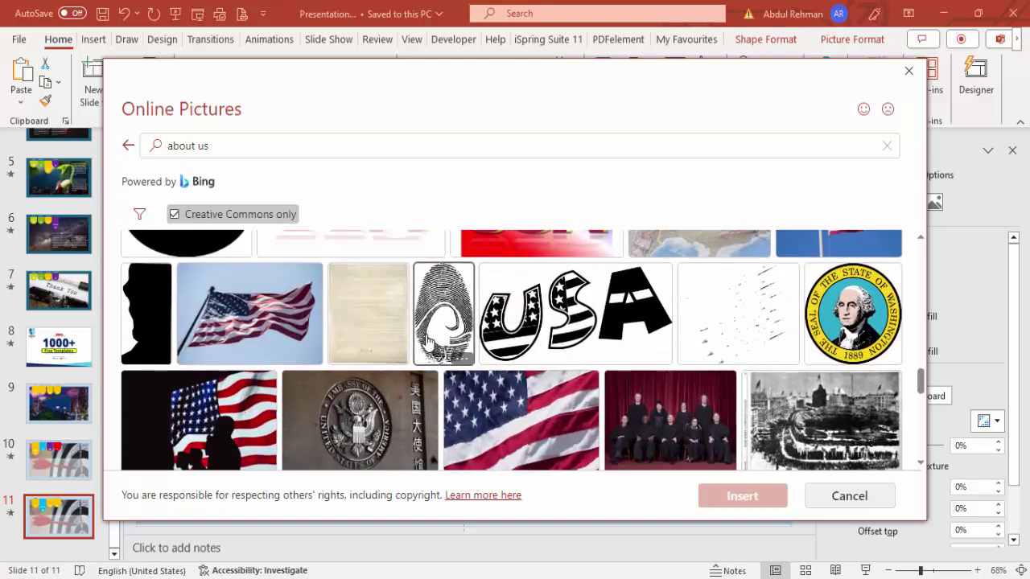
{"action": "scroll", "coordinate": [427, 342], "scroll_direction": "down", "scroll_amount": 3}
{"action": "scroll", "coordinate": [427, 341], "scroll_direction": "down", "scroll_amount": 3}
{"action": "scroll", "coordinate": [428, 341], "scroll_direction": "up", "scroll_amount": 3}
{"action": "left_click", "coordinate": [696, 275]}
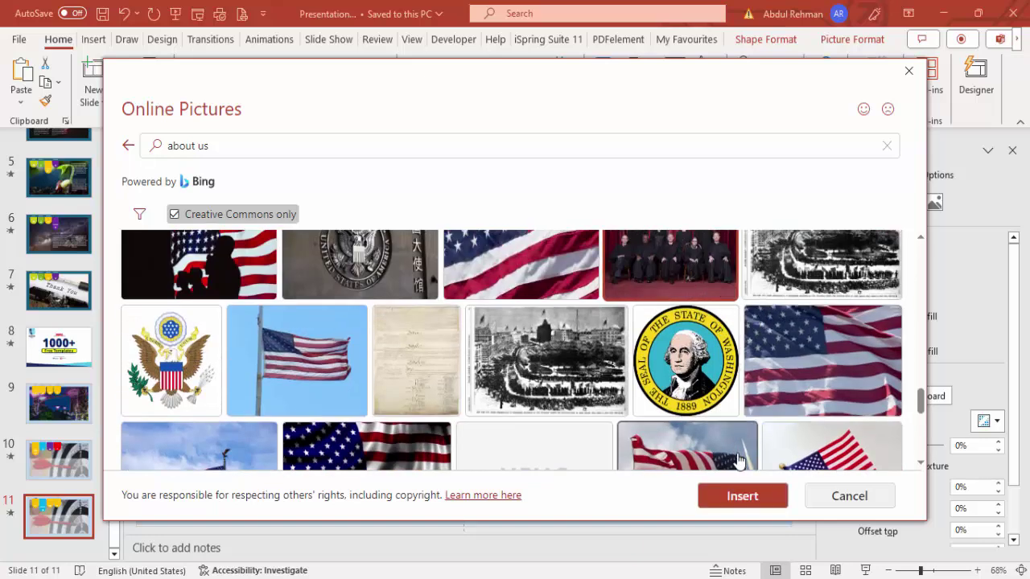
{"action": "left_click", "coordinate": [755, 497]}
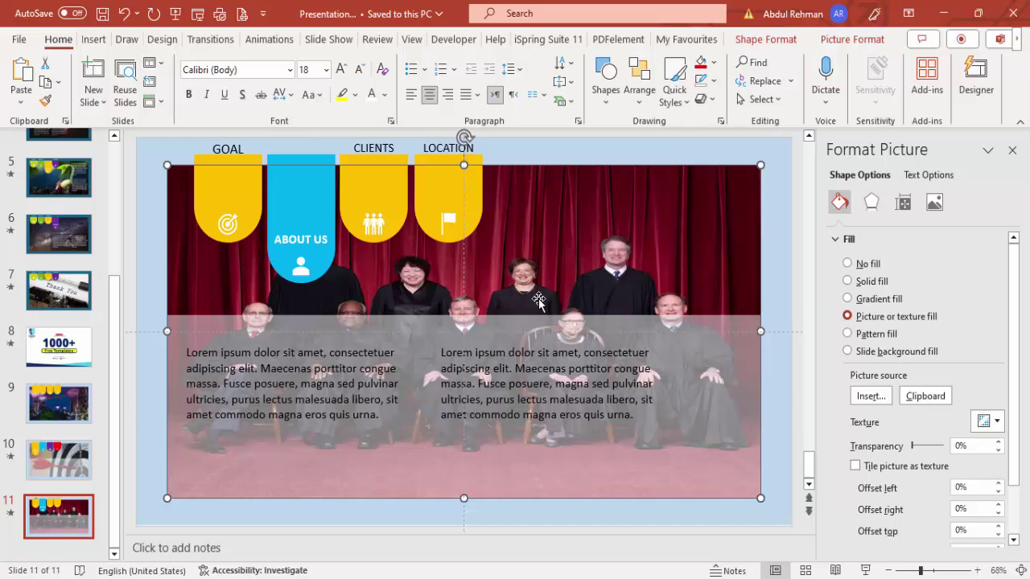
- Shift the courtroom photo down and make the translucent rectangle a full-height right strip
{"action": "scroll", "coordinate": [1003, 467], "scroll_direction": "down", "scroll_amount": 2}
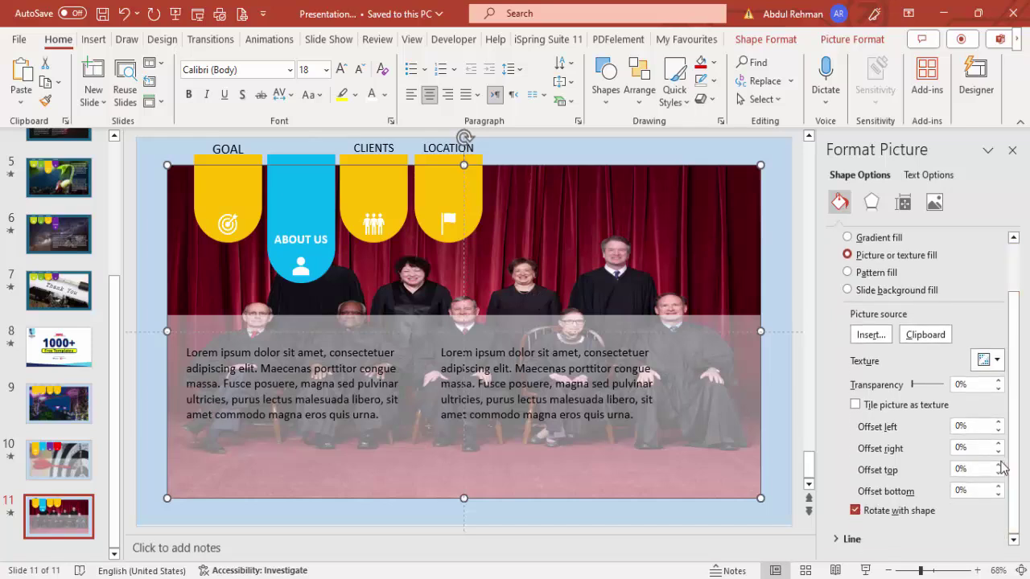
{"action": "left_click_drag", "start_coordinate": [1001, 499], "coordinate": [1000, 499]}
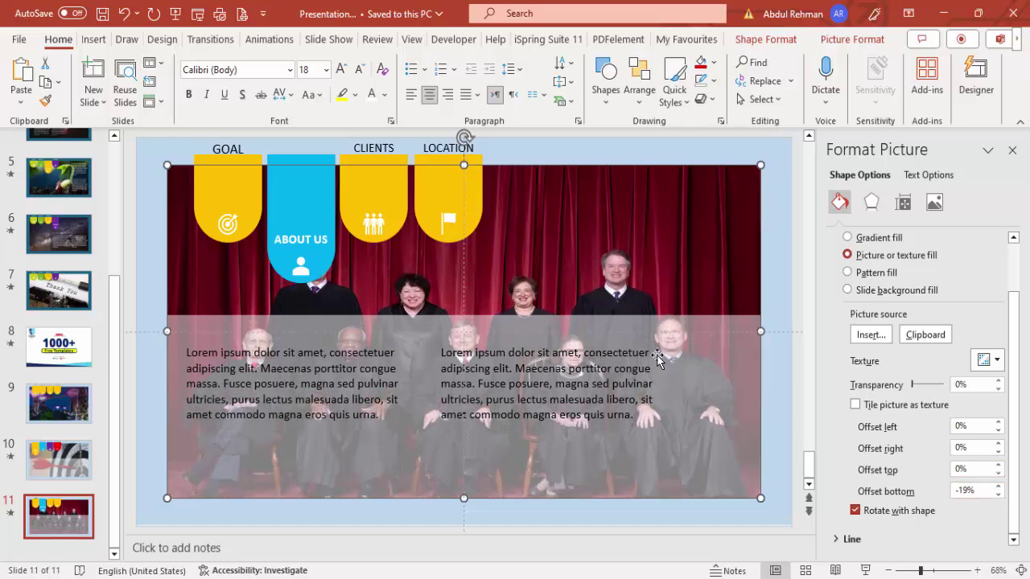
{"action": "left_click", "coordinate": [571, 336]}
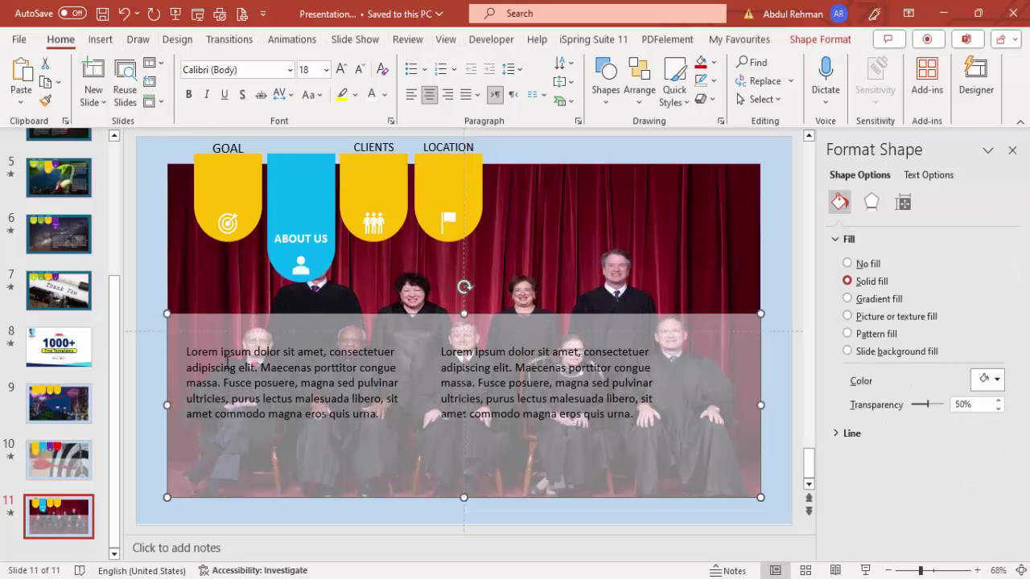
{"action": "left_click_drag", "start_coordinate": [168, 406], "coordinate": [598, 406]}
{"action": "left_click_drag", "start_coordinate": [679, 314], "coordinate": [678, 165]}
- Move and narrow both Lorem ipsum text blocks so they stack on the right panel
{"action": "left_click", "coordinate": [401, 348]}
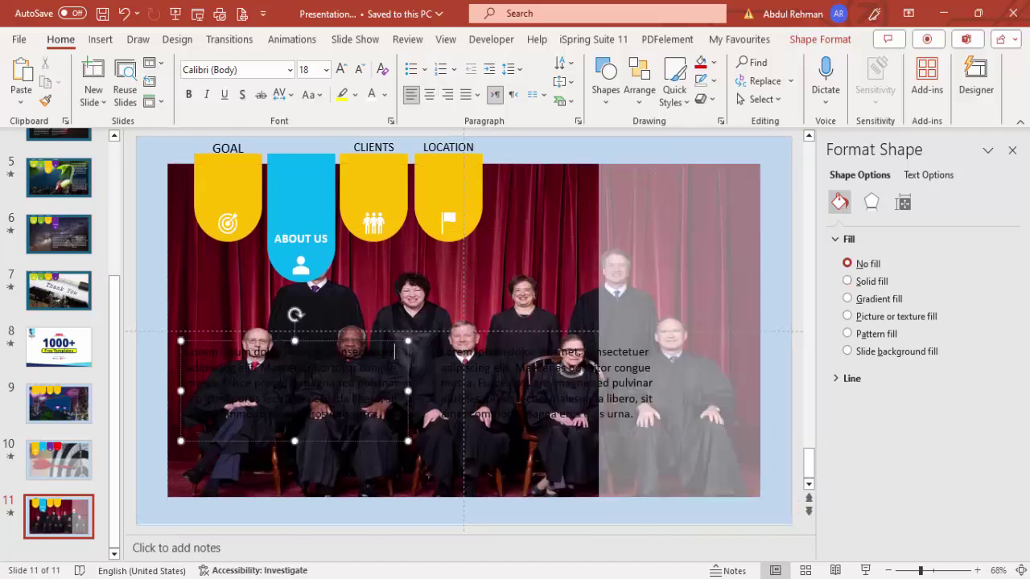
{"action": "left_click_drag", "start_coordinate": [386, 342], "coordinate": [749, 191]}
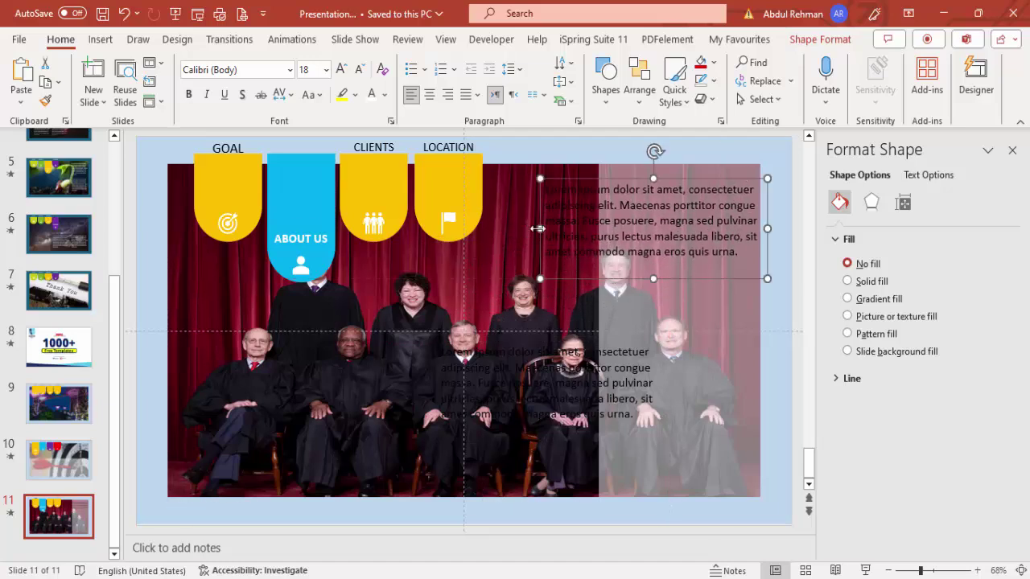
{"action": "left_click_drag", "start_coordinate": [557, 230], "coordinate": [620, 230]}
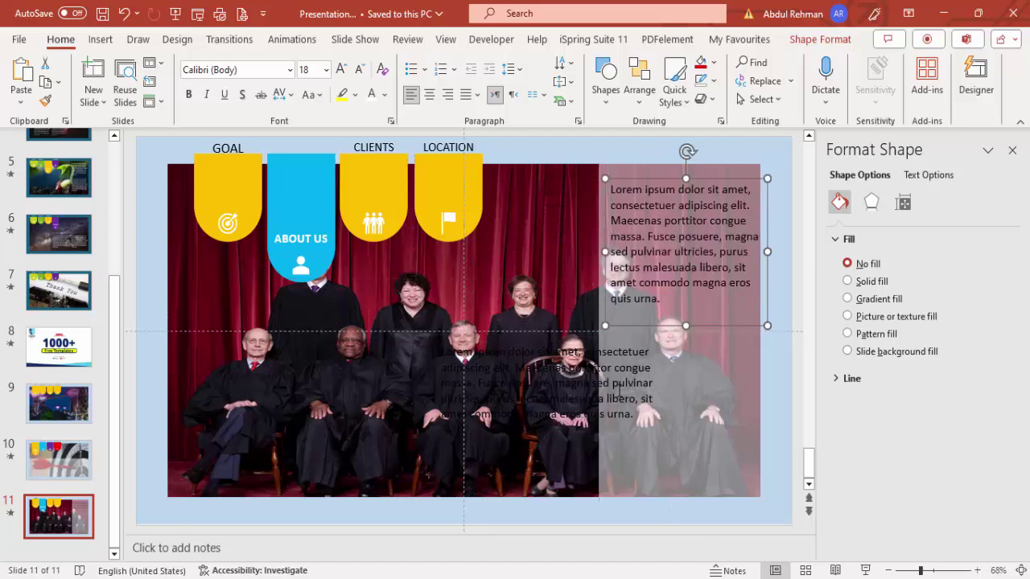
{"action": "left_click", "coordinate": [430, 390]}
{"action": "left_click_drag", "start_coordinate": [429, 393], "coordinate": [498, 392]}
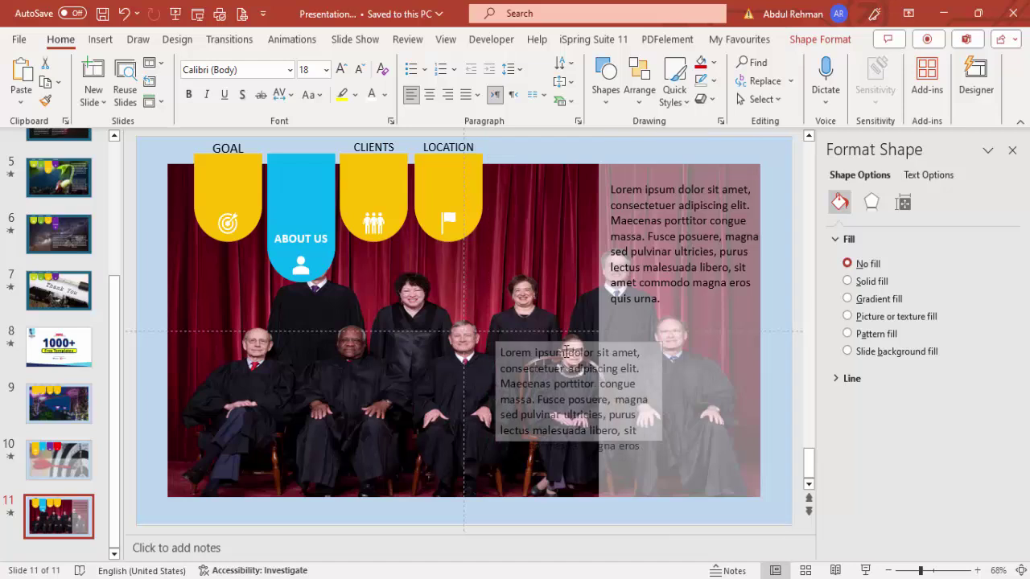
{"action": "left_click_drag", "start_coordinate": [547, 342], "coordinate": [651, 325]}
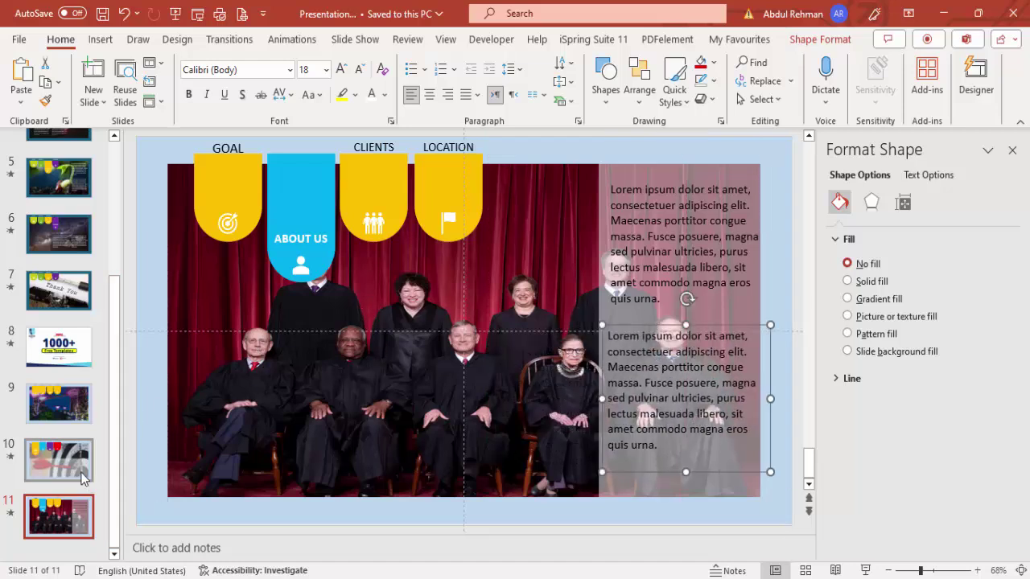
{"action": "left_click", "coordinate": [60, 403]}
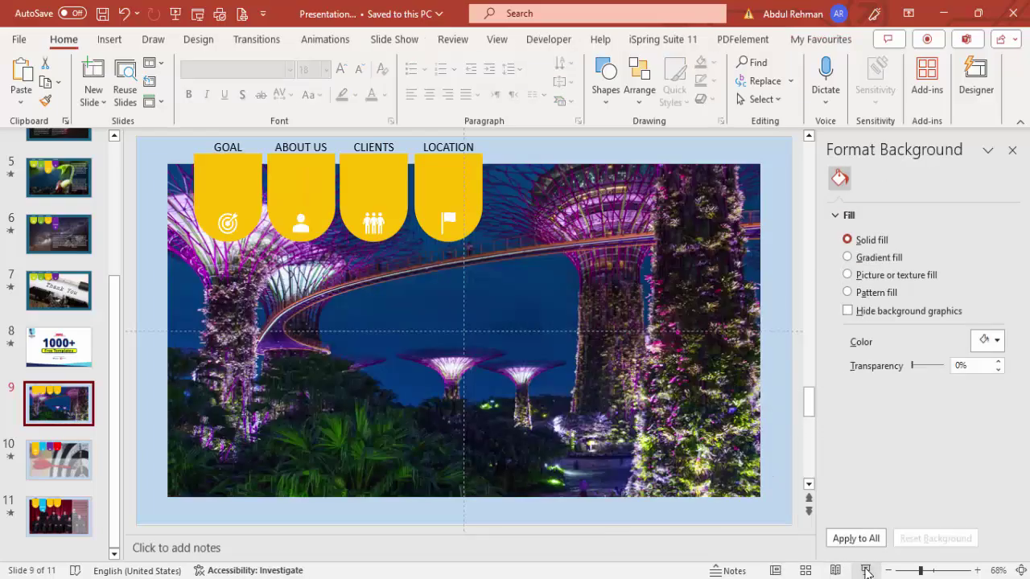
- Run the slideshow from slide 9, stepping between GOAL and ABOUT US, then return to slide 11
{"action": "left_click", "coordinate": [865, 570]}
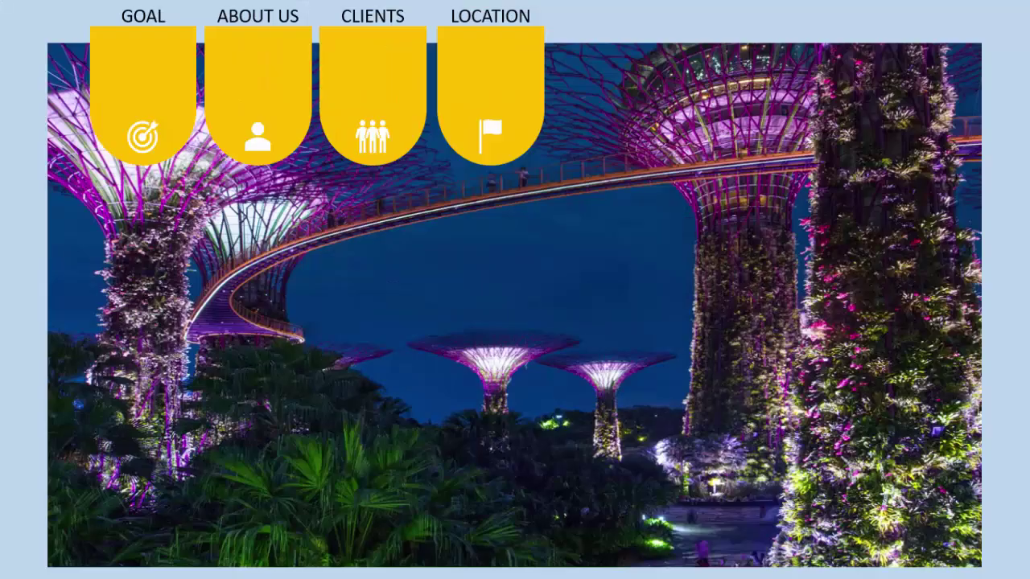
{"action": "key", "text": "Right"}
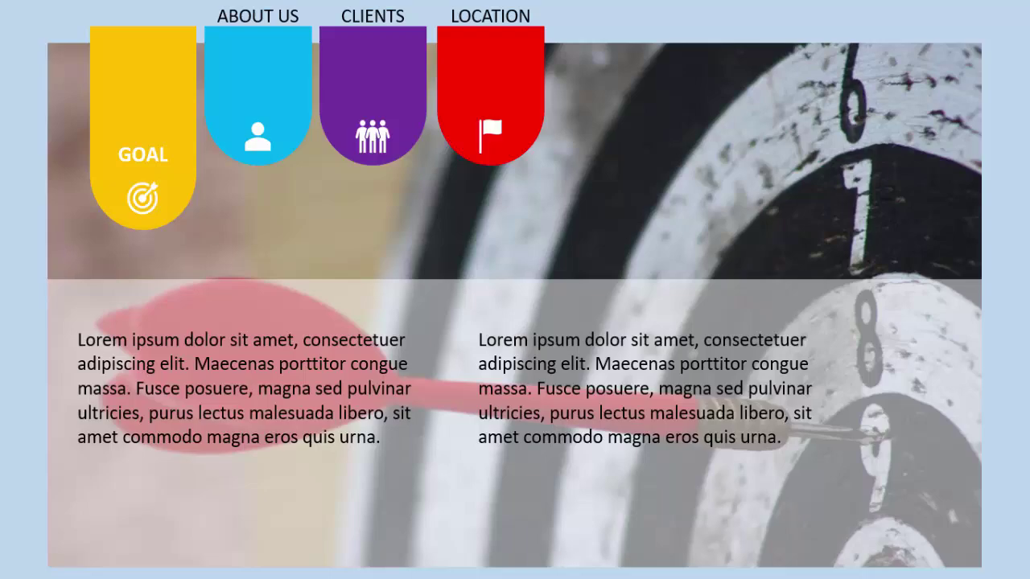
{"action": "key", "text": "Right"}
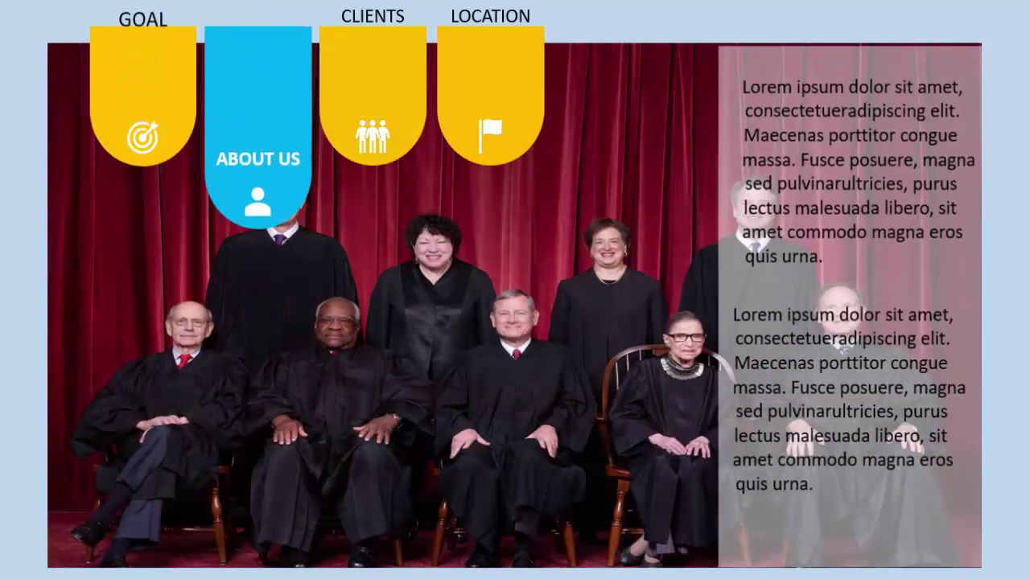
{"action": "key", "text": "Right"}
{"action": "key", "text": "Left"}
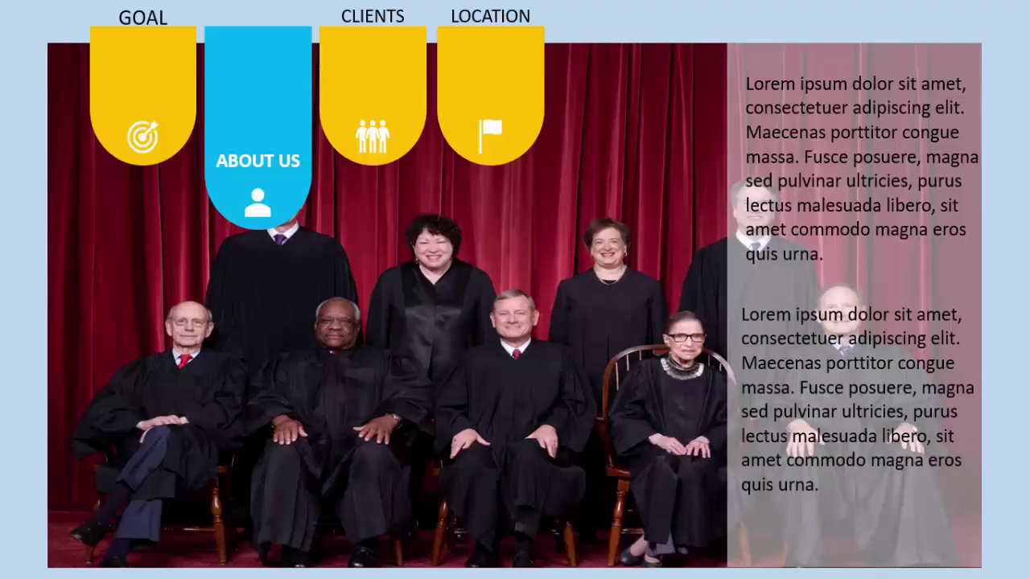
{"action": "key", "text": "Left"}
{"action": "key", "text": "Right"}
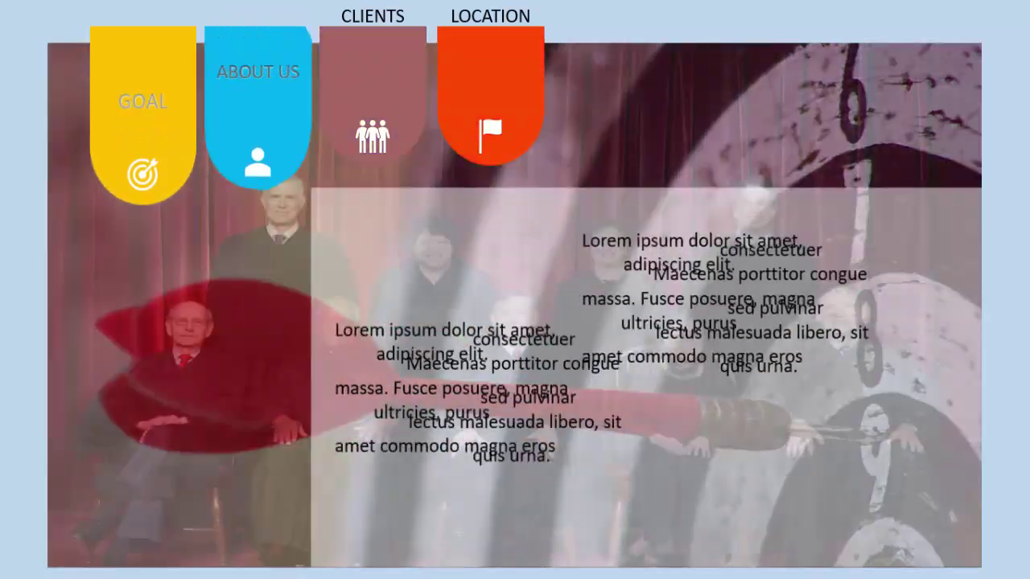
{"action": "key", "text": "Left"}
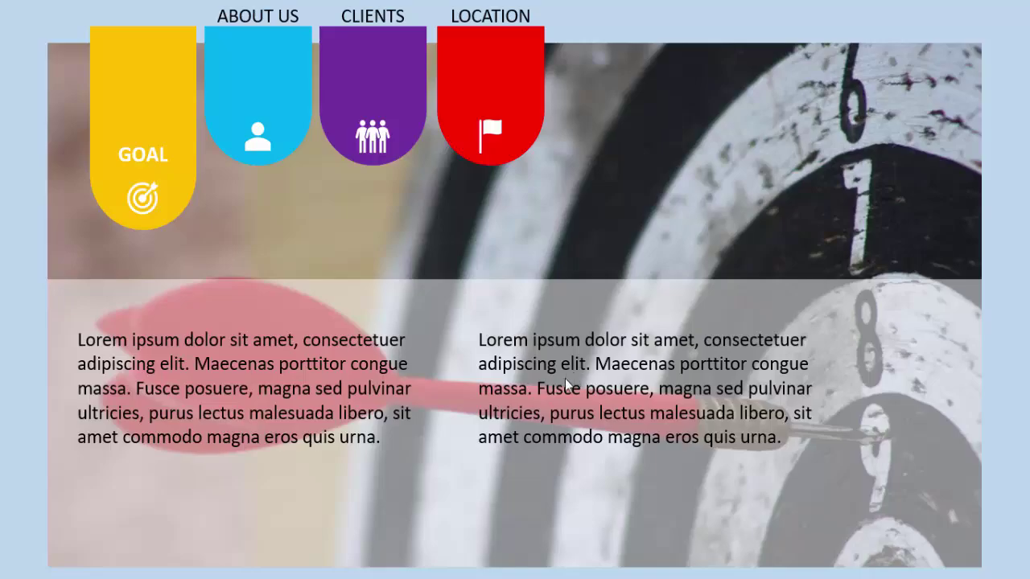
{"action": "key", "text": "Escape"}
{"action": "left_click", "coordinate": [71, 510]}
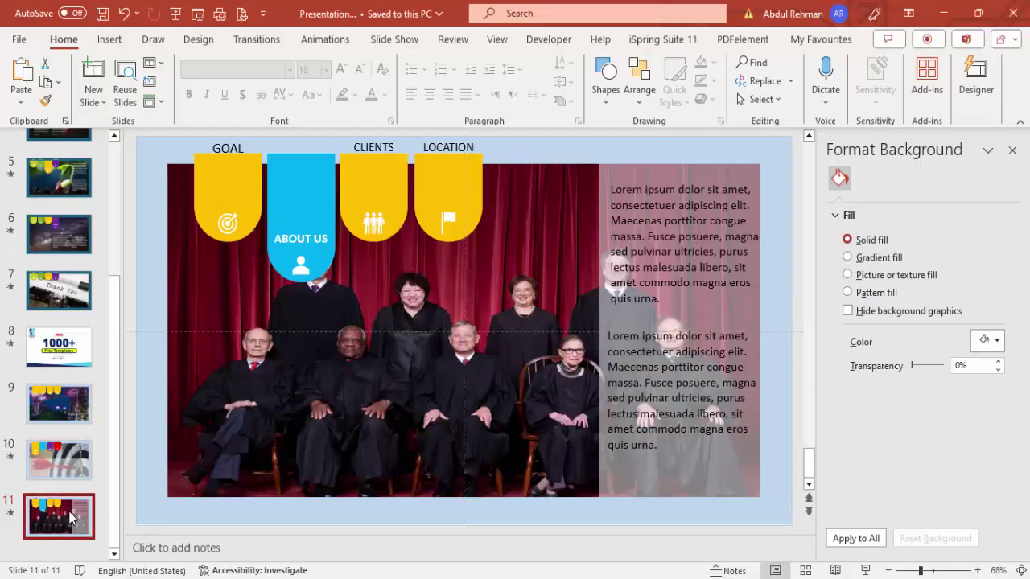
- Duplicate slide 11 and shorten the ABOUT US tab to 1.71" height
{"action": "right_click", "coordinate": [68, 510]}
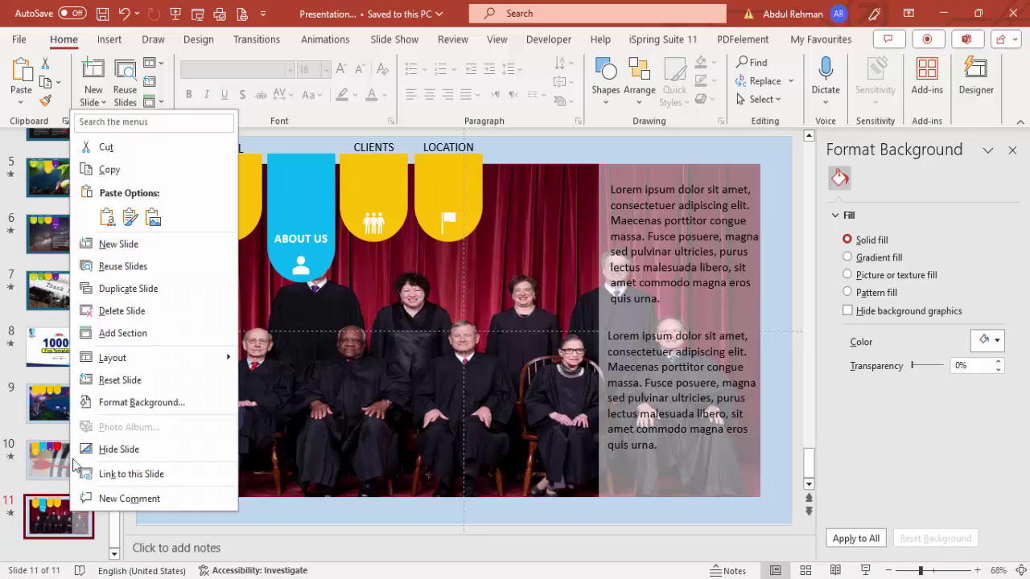
{"action": "left_click", "coordinate": [155, 298]}
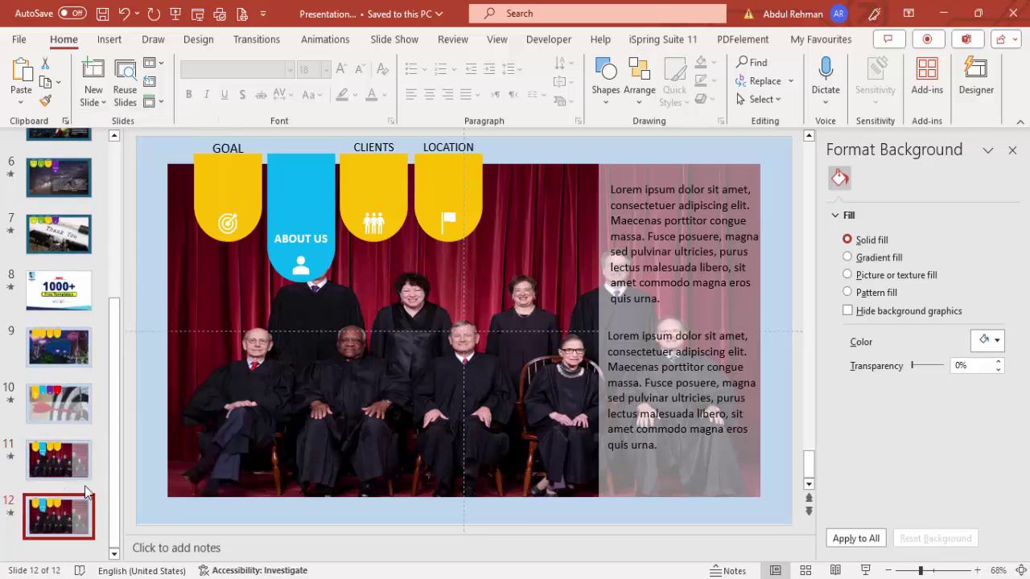
{"action": "left_click", "coordinate": [288, 208]}
{"action": "left_click", "coordinate": [820, 39]}
{"action": "left_click", "coordinate": [943, 72]}
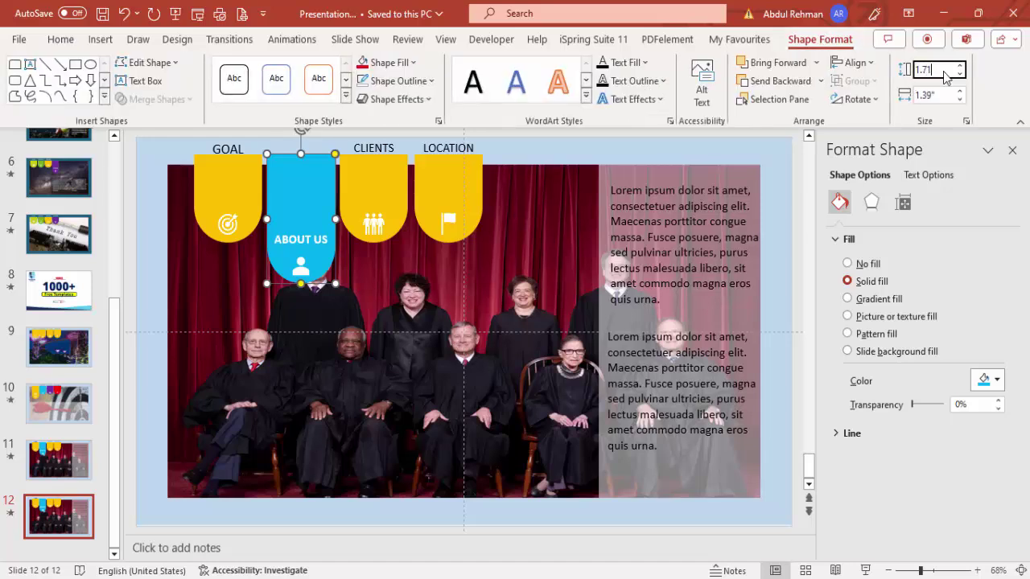
{"action": "type", "text": "1.71"}
{"action": "key", "text": "Return"}
- Lengthen the CLIENTS tab to 2.5" height
{"action": "left_click", "coordinate": [388, 172]}
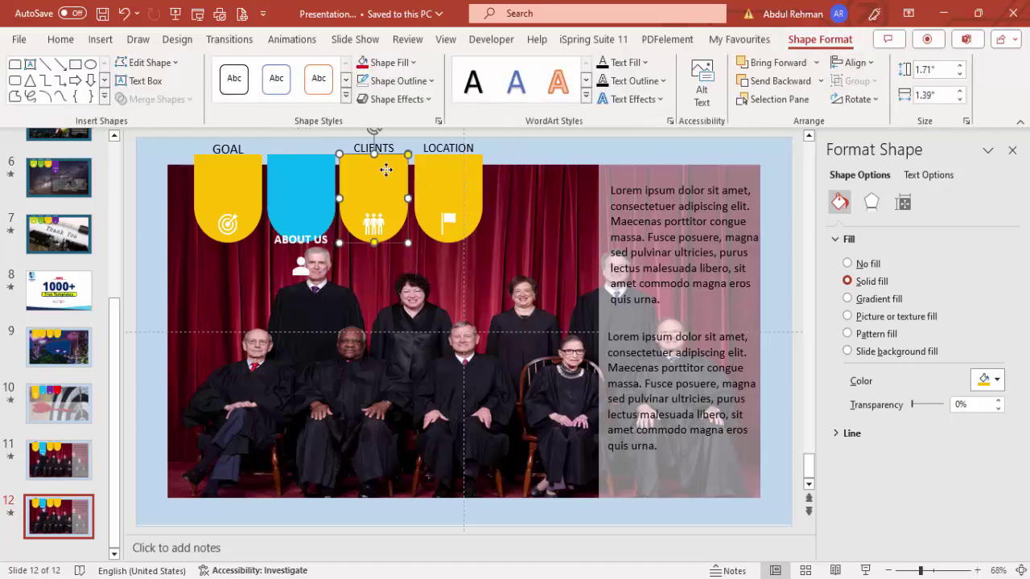
{"action": "left_click", "coordinate": [940, 72]}
{"action": "type", "text": "2"}
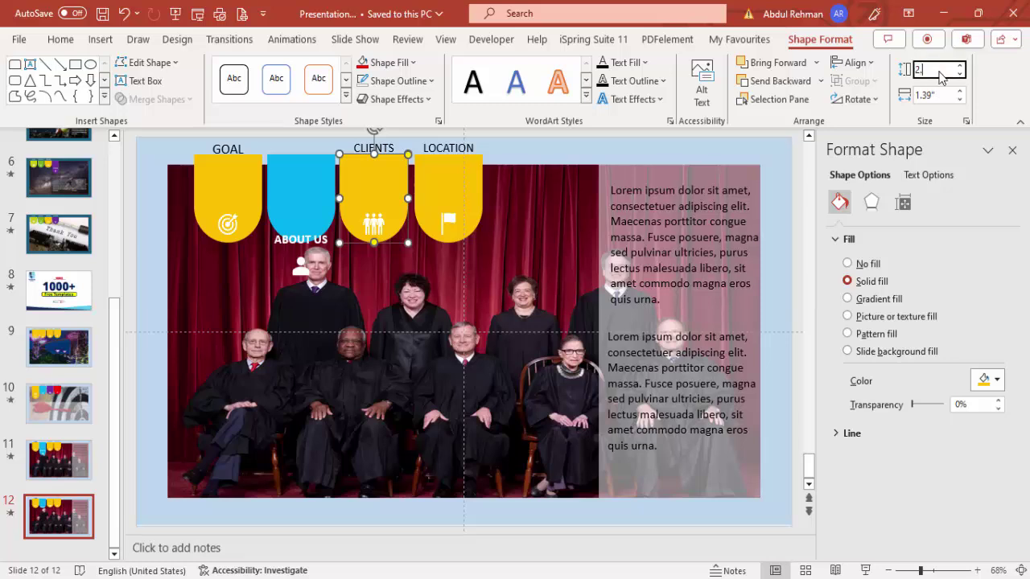
{"action": "type", "text": ".5"}
{"action": "key", "text": "Return"}
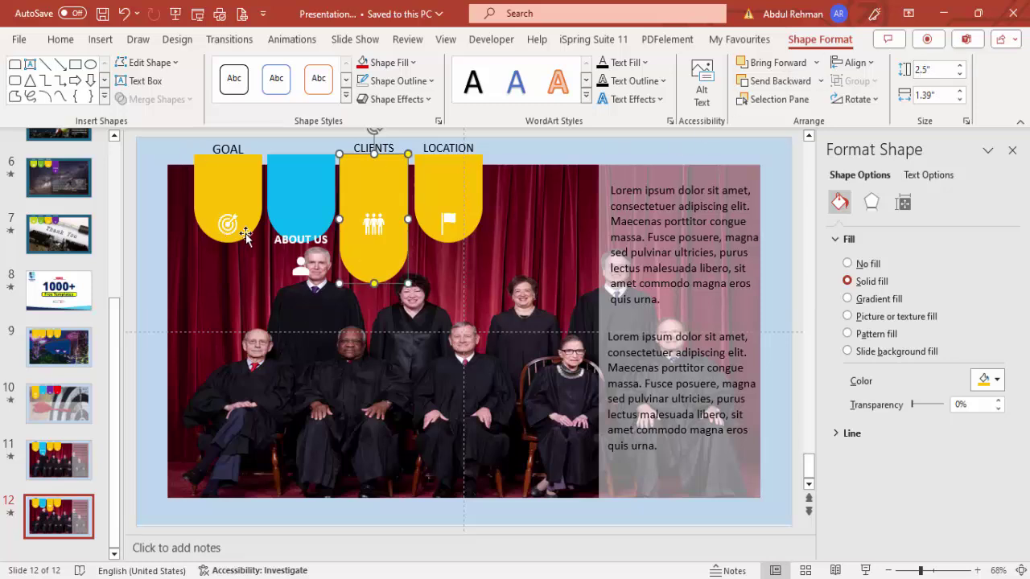
- Align the ABOUT US label to the top of the GOAL label
{"action": "left_click", "coordinate": [311, 238]}
{"action": "left_click", "coordinate": [241, 152], "text": "shift"}
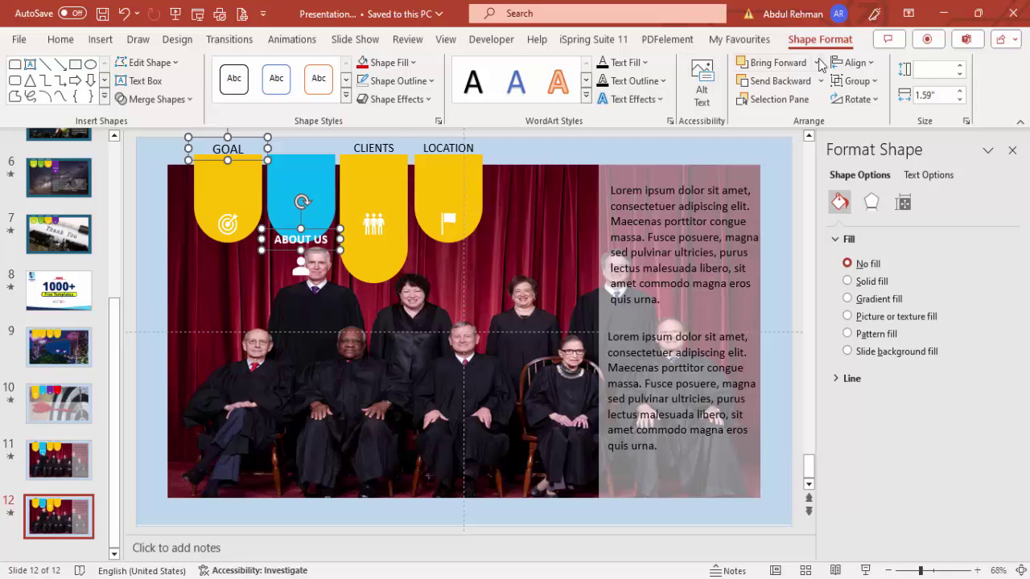
{"action": "left_click", "coordinate": [855, 62]}
{"action": "left_click", "coordinate": [877, 154]}
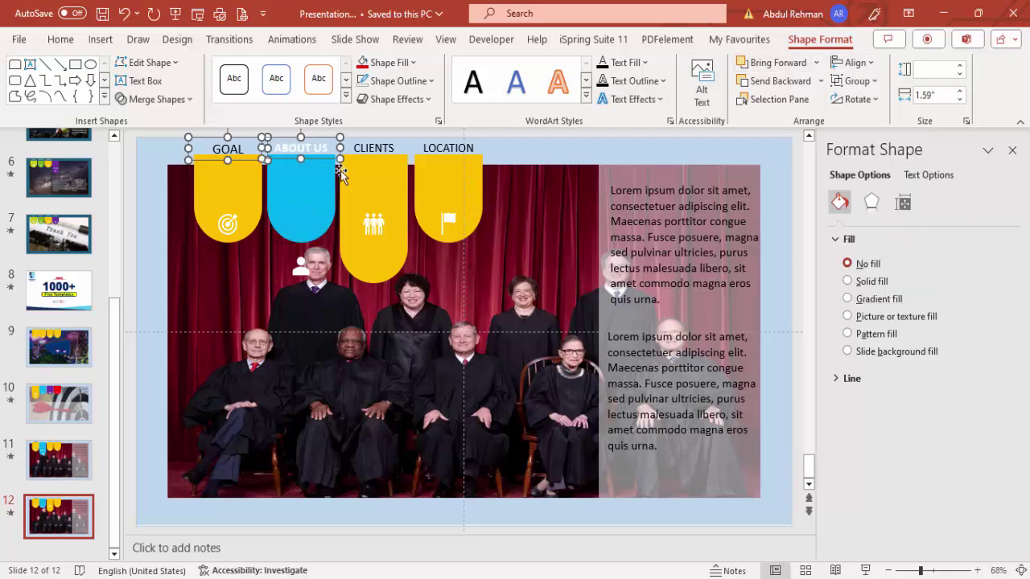
- Give the ABOUT US label a dark font colour
{"action": "left_click", "coordinate": [393, 141]}
{"action": "left_click", "coordinate": [319, 135]}
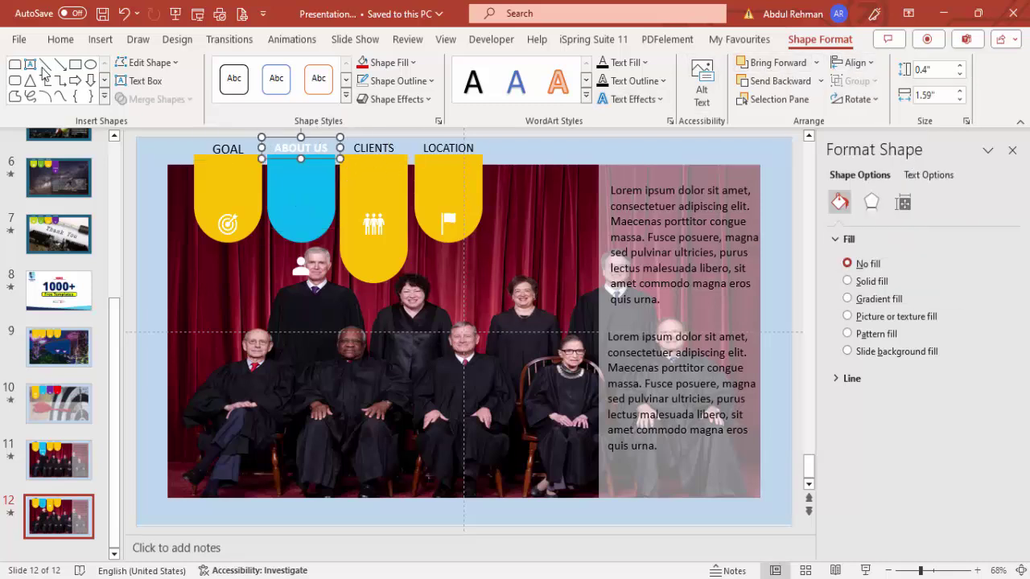
{"action": "left_click", "coordinate": [59, 39]}
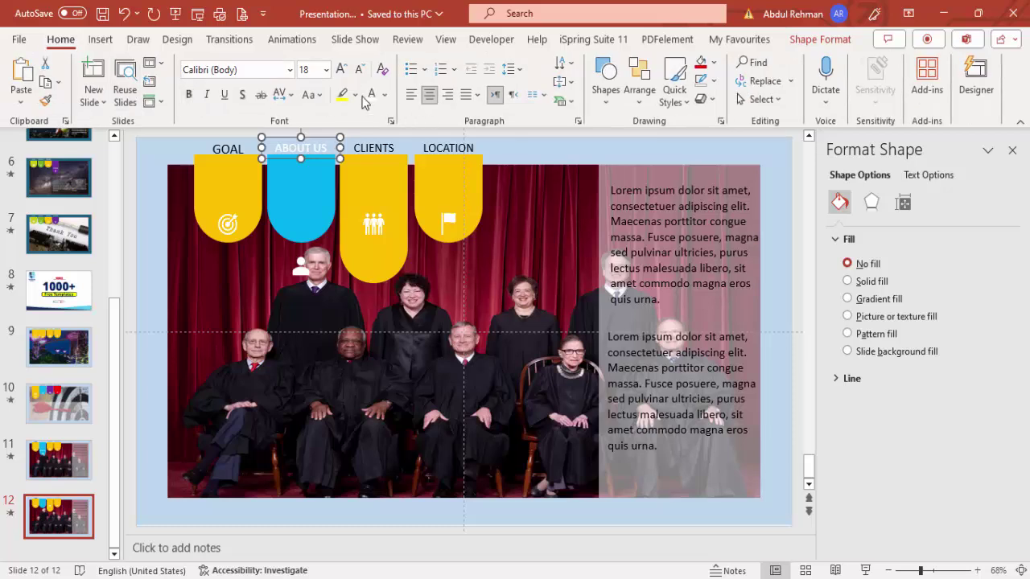
{"action": "left_click", "coordinate": [385, 98]}
{"action": "left_click", "coordinate": [386, 134]}
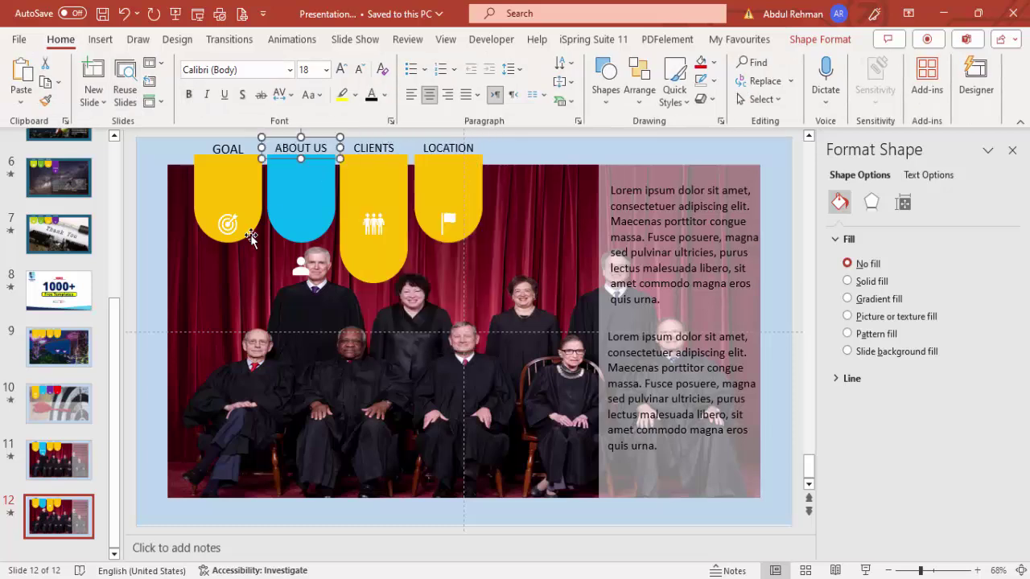
{"action": "left_click", "coordinate": [227, 223]}
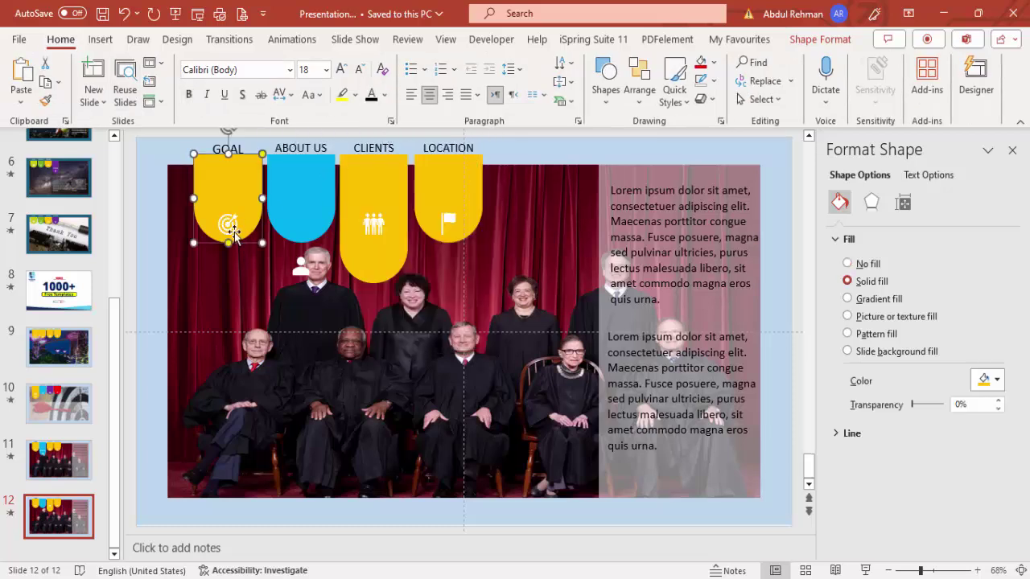
- Top-align the tab icons, then nudge the CLIENTS people icon down its tab
{"action": "left_click", "coordinate": [304, 271], "text": "shift"}
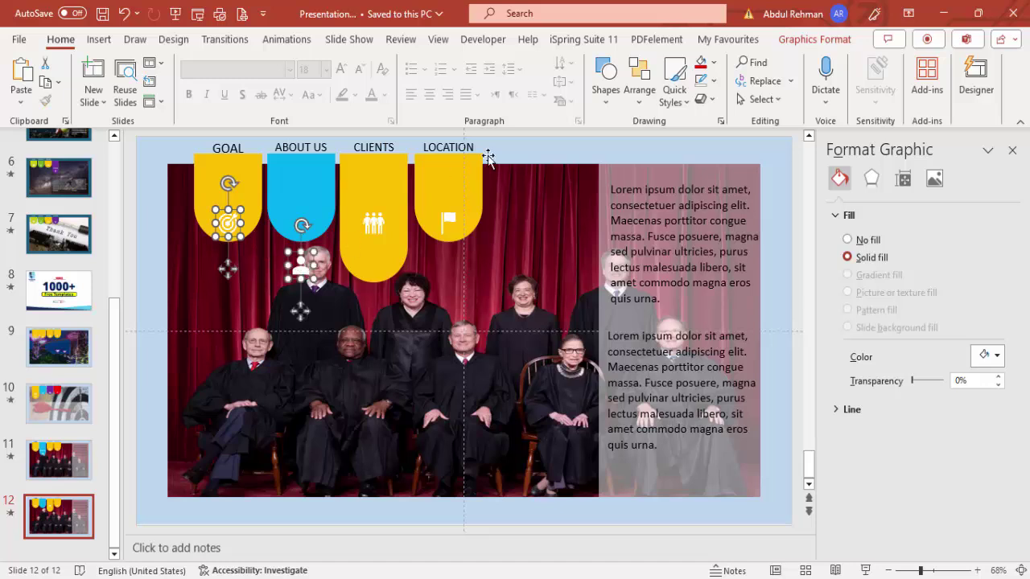
{"action": "left_click", "coordinate": [812, 39]}
{"action": "left_click", "coordinate": [720, 81]}
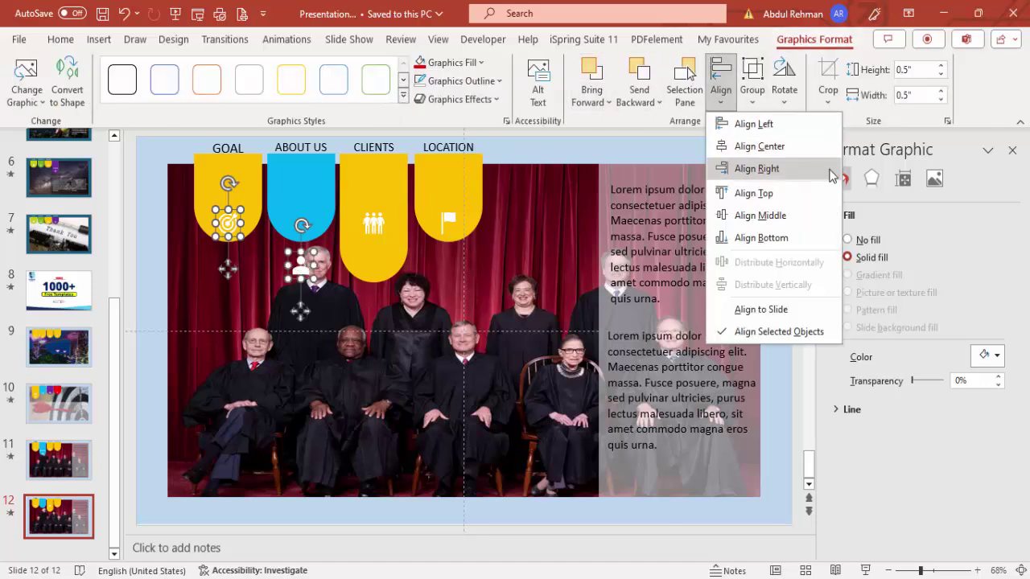
{"action": "left_click", "coordinate": [816, 201]}
{"action": "left_click", "coordinate": [379, 219]}
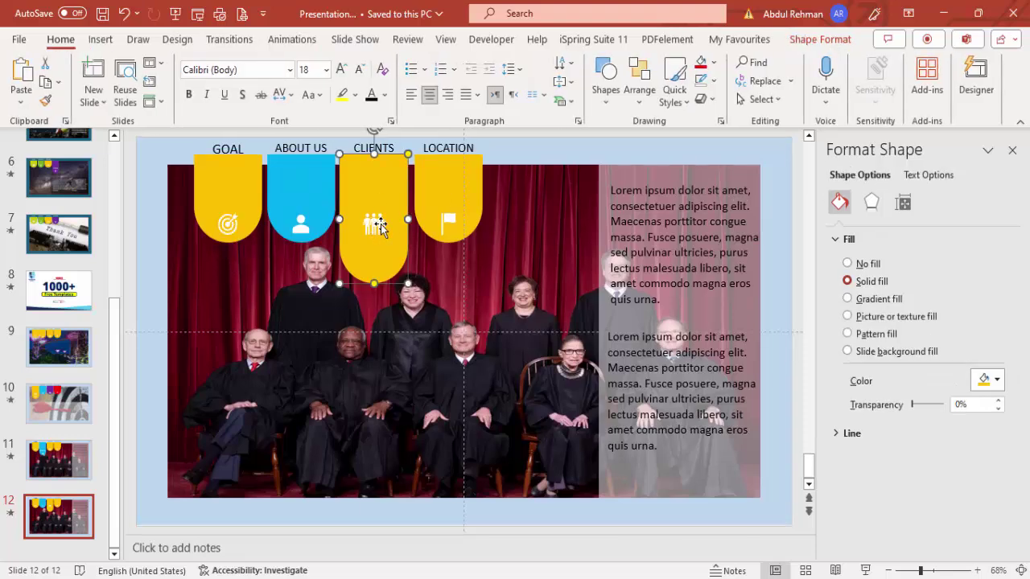
{"action": "key", "text": "Down"}
{"action": "key", "text": "Down"}
{"action": "key", "text": "Down"}
{"action": "key", "text": "Down"}
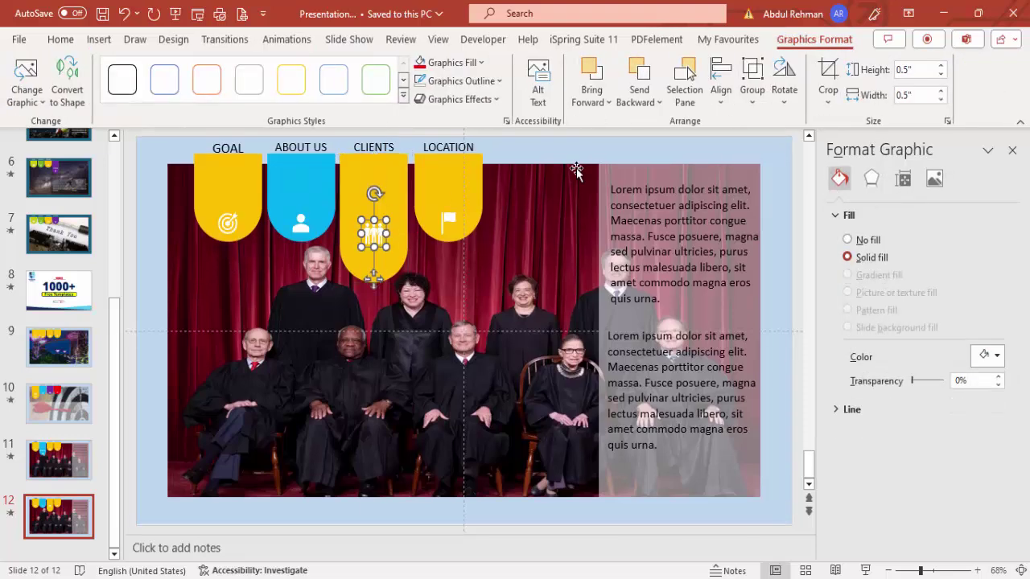
{"action": "key", "text": "Down"}
{"action": "key", "text": "Down"}
{"action": "key", "text": "Down"}
{"action": "key", "text": "Down"}
{"action": "key", "text": "Down"}
{"action": "key", "text": "Down"}
{"action": "key", "text": "Down"}
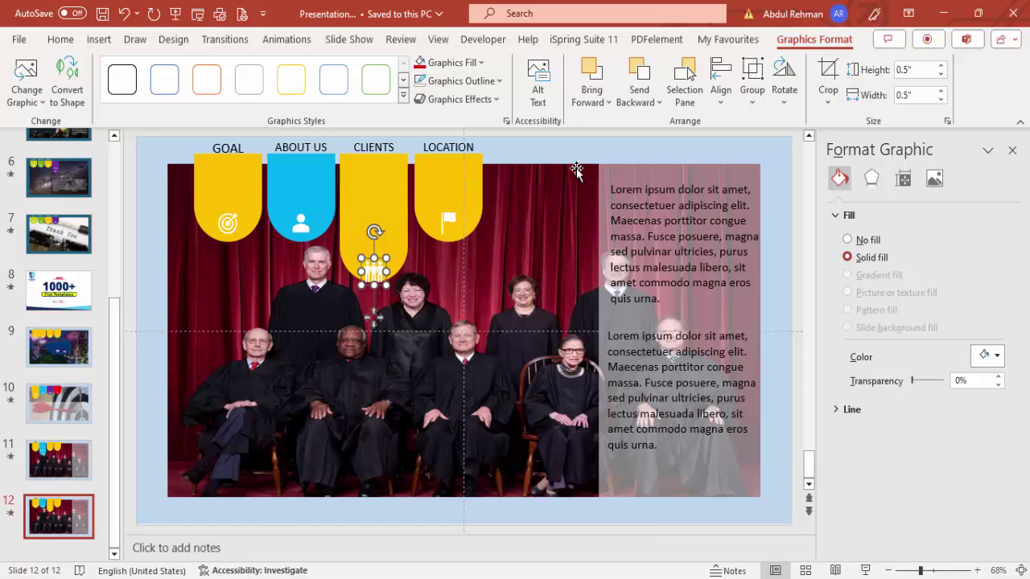
{"action": "key", "text": "Up"}
{"action": "key", "text": "Up"}
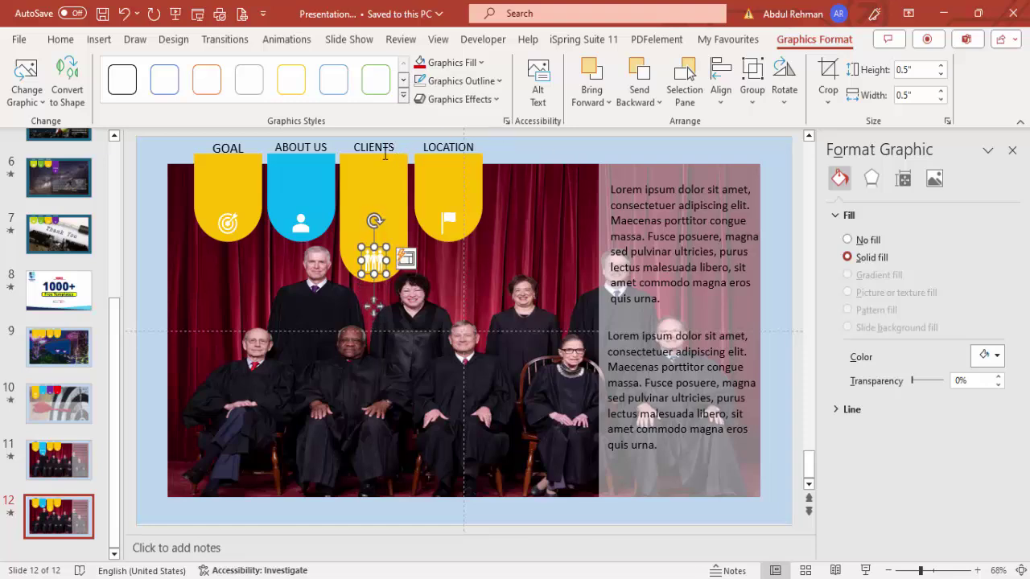
- Make the CLIENTS label bold and white and move it down into the tab
{"action": "left_click", "coordinate": [385, 155]}
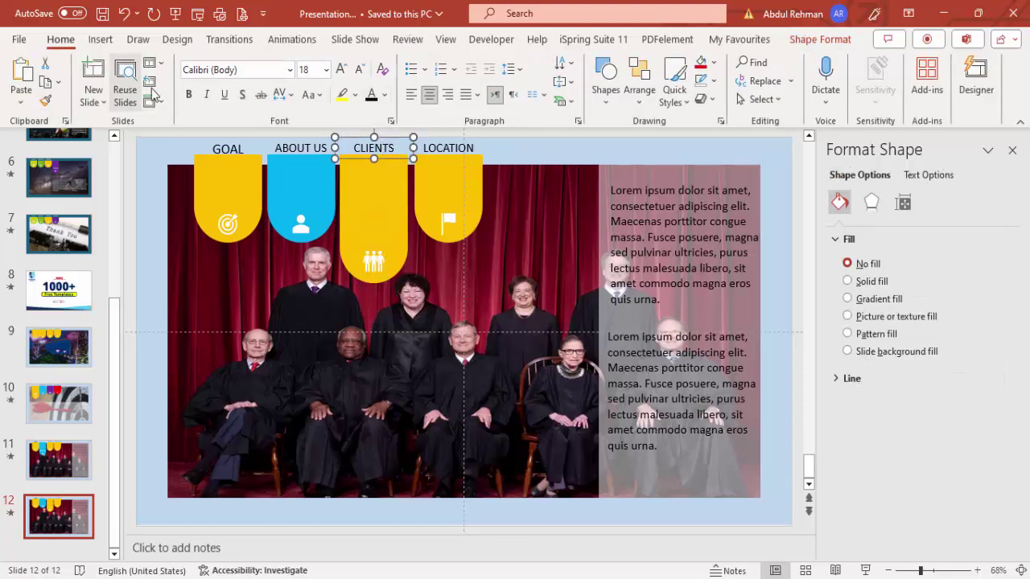
{"action": "left_click", "coordinate": [189, 95]}
{"action": "left_click", "coordinate": [385, 95]}
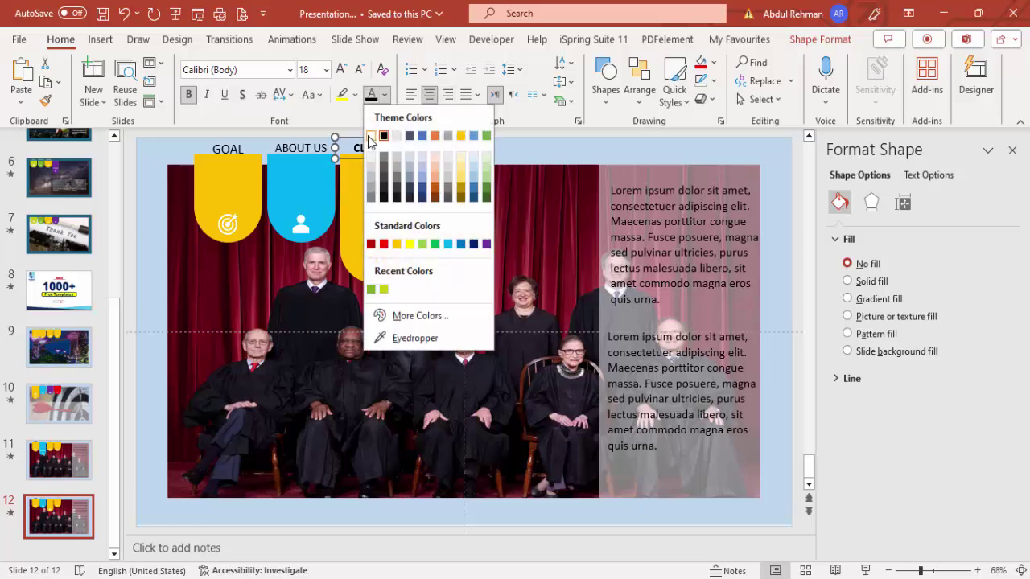
{"action": "left_click", "coordinate": [370, 136]}
{"action": "key", "text": "Down"}
{"action": "key", "text": "Down"}
{"action": "key", "text": "Down"}
{"action": "key", "text": "Down"}
{"action": "key", "text": "Down"}
{"action": "key", "text": "Down"}
{"action": "key", "text": "Down"}
{"action": "key", "text": "Down"}
{"action": "key", "text": "Down"}
{"action": "key", "text": "Down"}
{"action": "key", "text": "Down"}
{"action": "key", "text": "Down"}
{"action": "key", "text": "Down"}
{"action": "key", "text": "Down"}
{"action": "key", "text": "Down"}
{"action": "key", "text": "Down"}
{"action": "key", "text": "Down"}
{"action": "key", "text": "Down"}
{"action": "key", "text": "Down"}
{"action": "key", "text": "Down"}
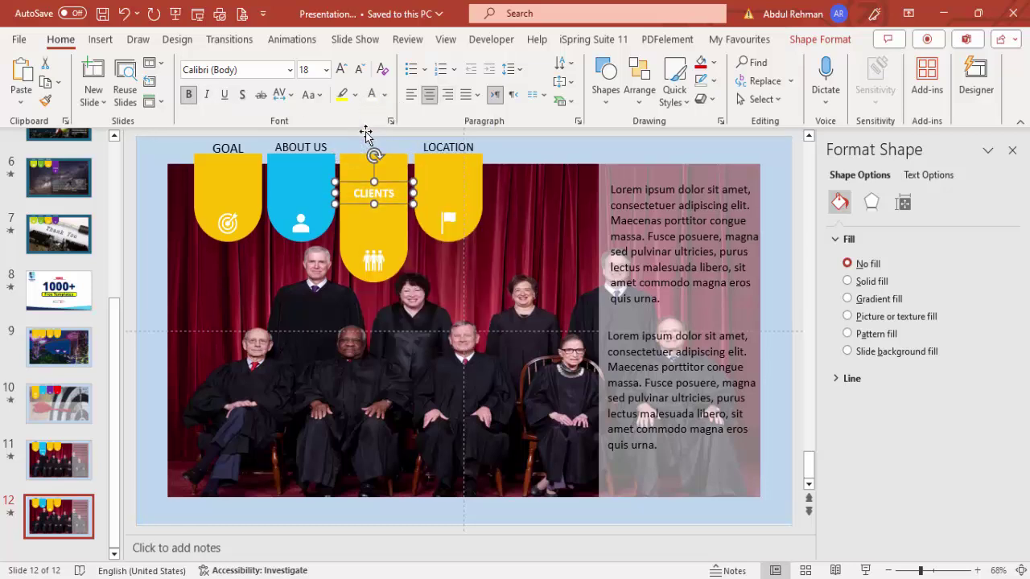
{"action": "key", "text": "Down"}
{"action": "key", "text": "Down"}
{"action": "key", "text": "Down"}
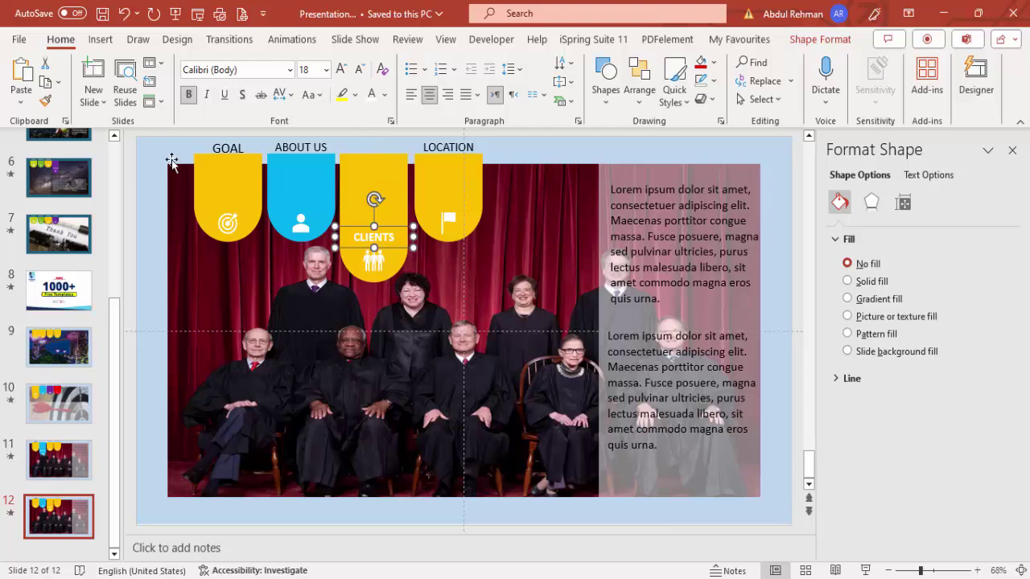
{"action": "left_click", "coordinate": [487, 274]}
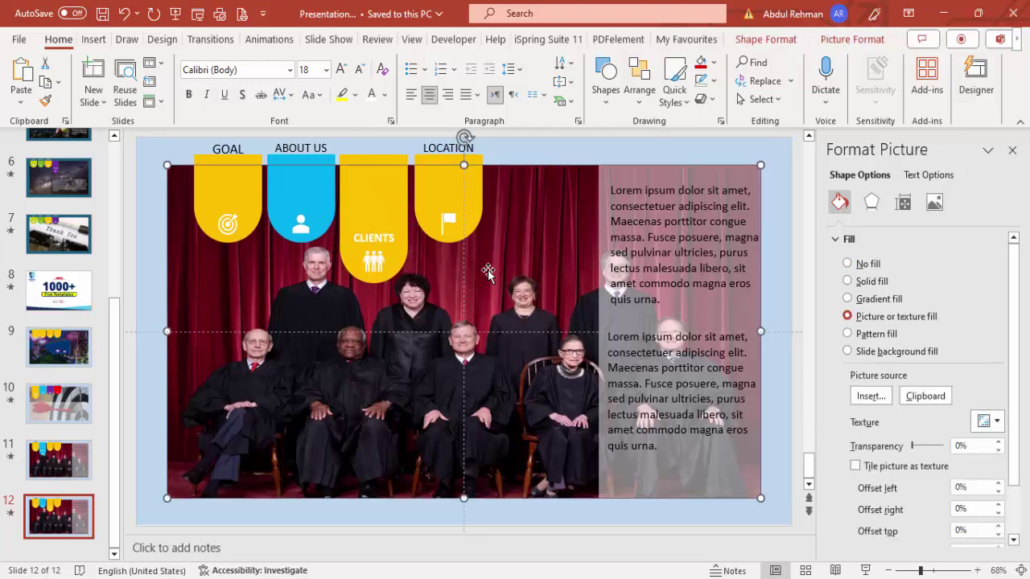
{"action": "left_click", "coordinate": [68, 462]}
{"action": "left_click", "coordinate": [64, 415]}
- Add a text box over slide 9's photo containing the two-line PRESENTATION DECK title
{"action": "left_click", "coordinate": [88, 366]}
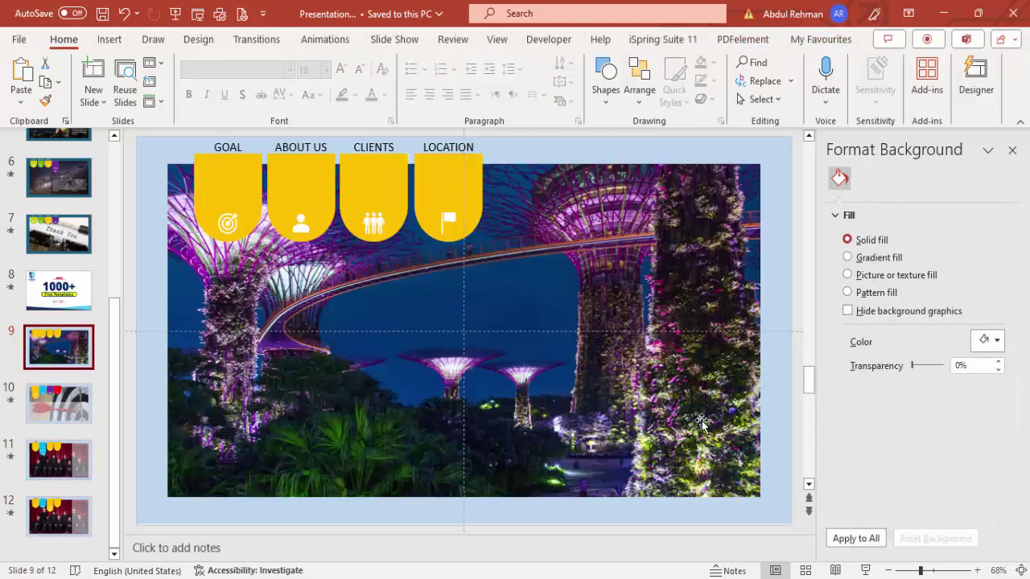
{"action": "left_click", "coordinate": [109, 39]}
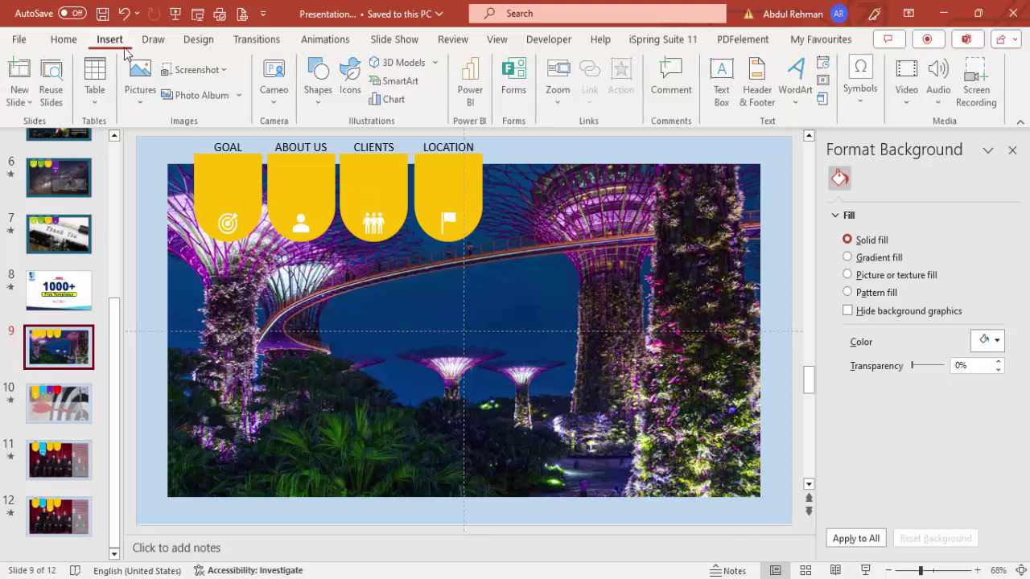
{"action": "left_click", "coordinate": [723, 80]}
{"action": "left_click_drag", "start_coordinate": [335, 372], "coordinate": [674, 420]}
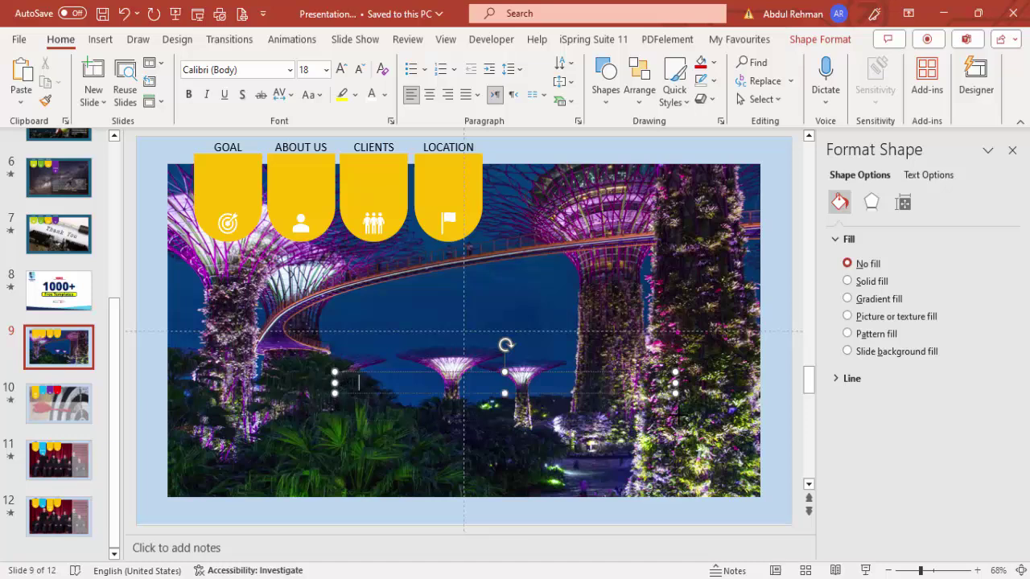
{"action": "type", "text": "PRESENTATION"}
{"action": "key", "text": "Return"}
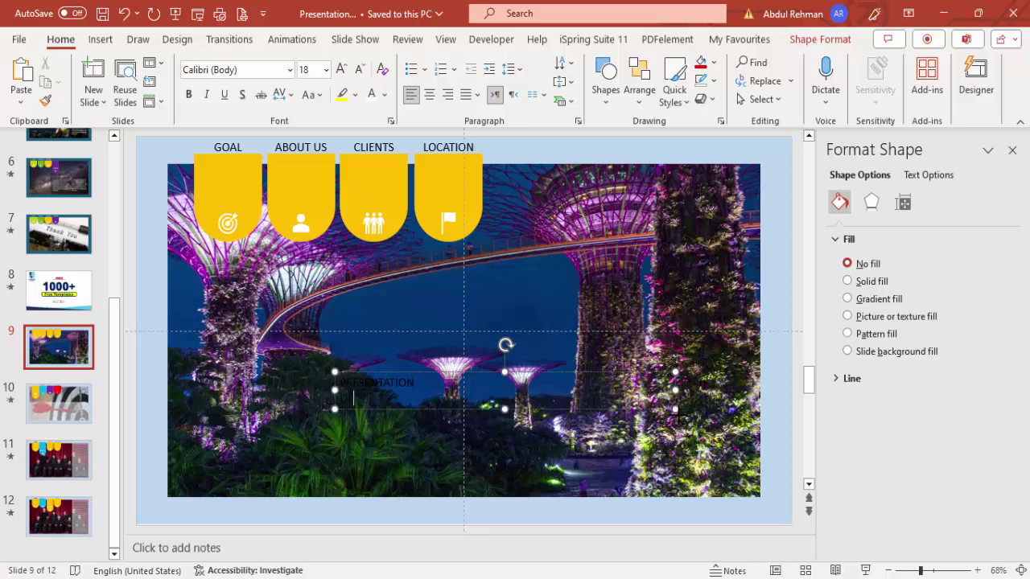
- Format the title white, centred, bold and enlarged to 60 pt
{"action": "left_click", "coordinate": [414, 374]}
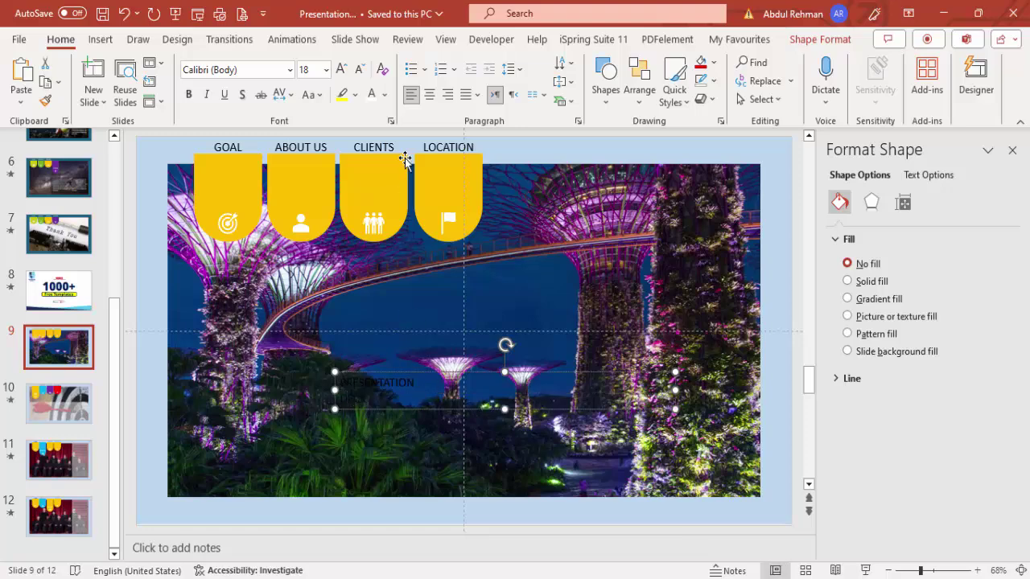
{"action": "left_click", "coordinate": [368, 96]}
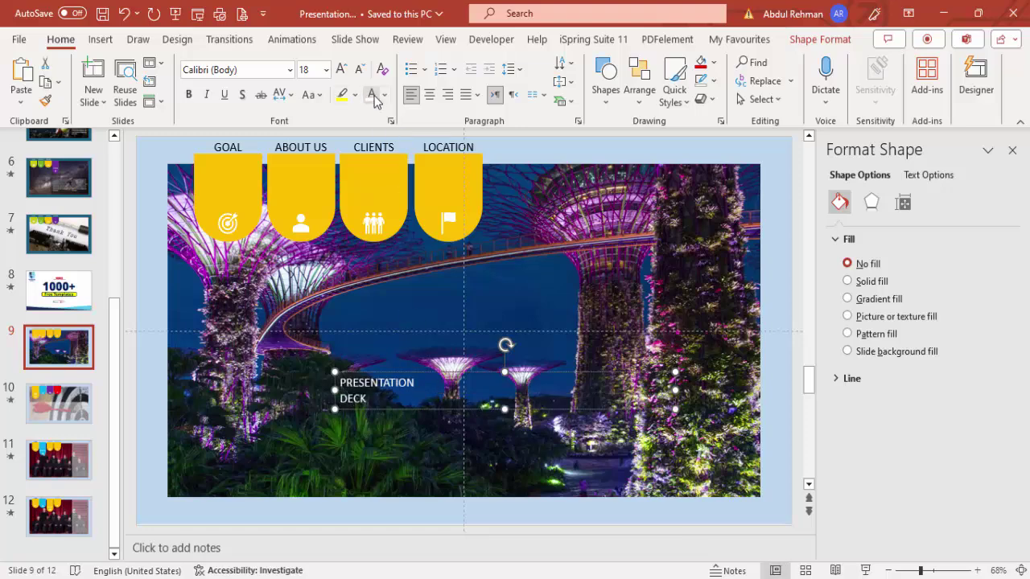
{"action": "left_click", "coordinate": [429, 95]}
{"action": "left_click", "coordinate": [190, 94]}
{"action": "left_click", "coordinate": [343, 69]}
{"action": "left_click", "coordinate": [343, 69]}
{"action": "left_click", "coordinate": [343, 69]}
{"action": "left_click", "coordinate": [343, 69]}
{"action": "left_click", "coordinate": [343, 69]}
{"action": "left_click", "coordinate": [342, 69]}
{"action": "left_click", "coordinate": [343, 69]}
{"action": "left_click", "coordinate": [343, 69]}
{"action": "left_click", "coordinate": [342, 70]}
{"action": "left_click", "coordinate": [343, 70]}
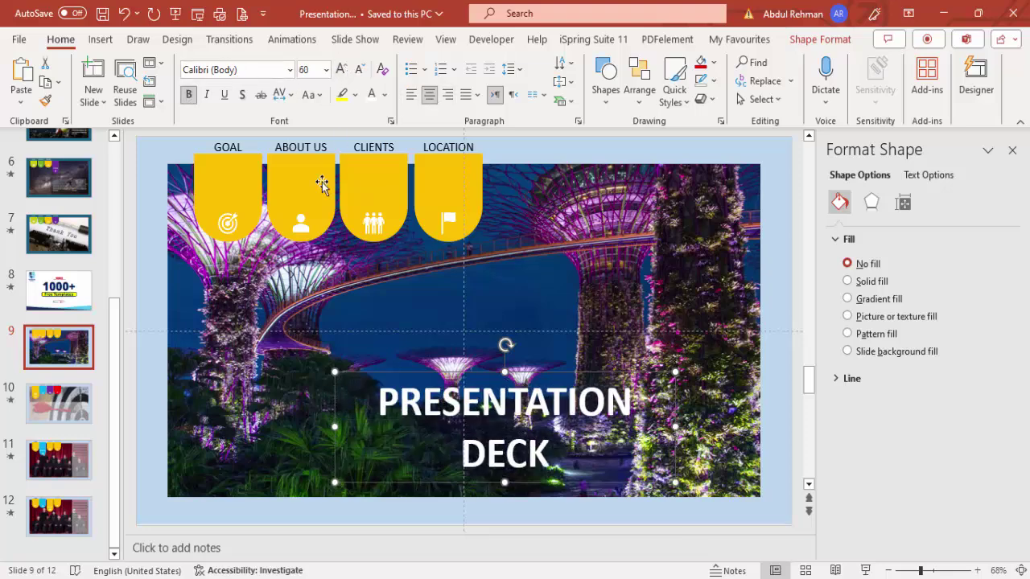
- Widen the title box and position it lower and centred on the photo
{"action": "left_click_drag", "start_coordinate": [337, 427], "coordinate": [308, 427]}
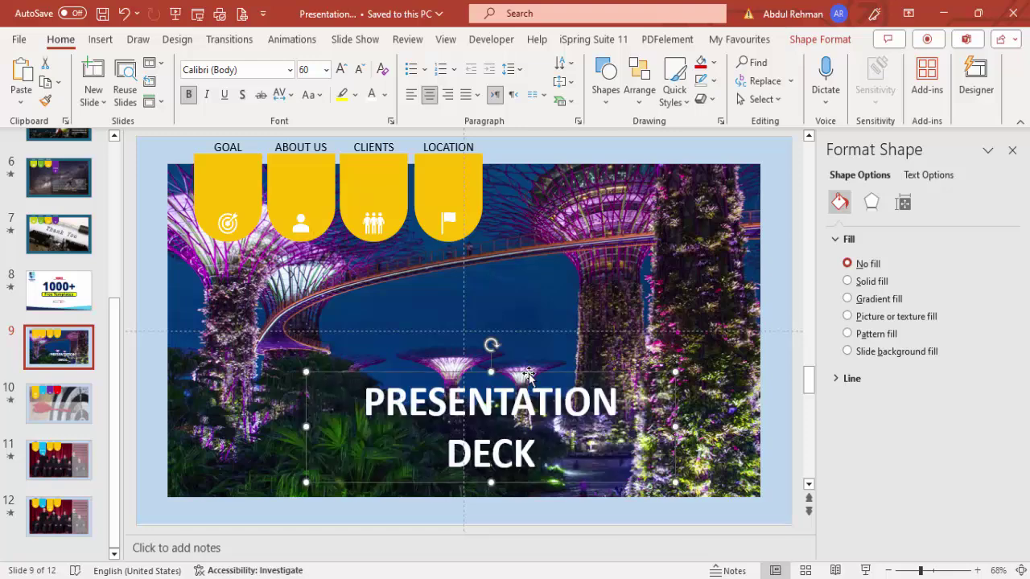
{"action": "mouse_move", "coordinate": [490, 375]}
{"action": "left_mouse_down"}
{"action": "mouse_move", "coordinate": [452, 393]}
{"action": "mouse_move", "coordinate": [489, 386]}
{"action": "left_mouse_up"}
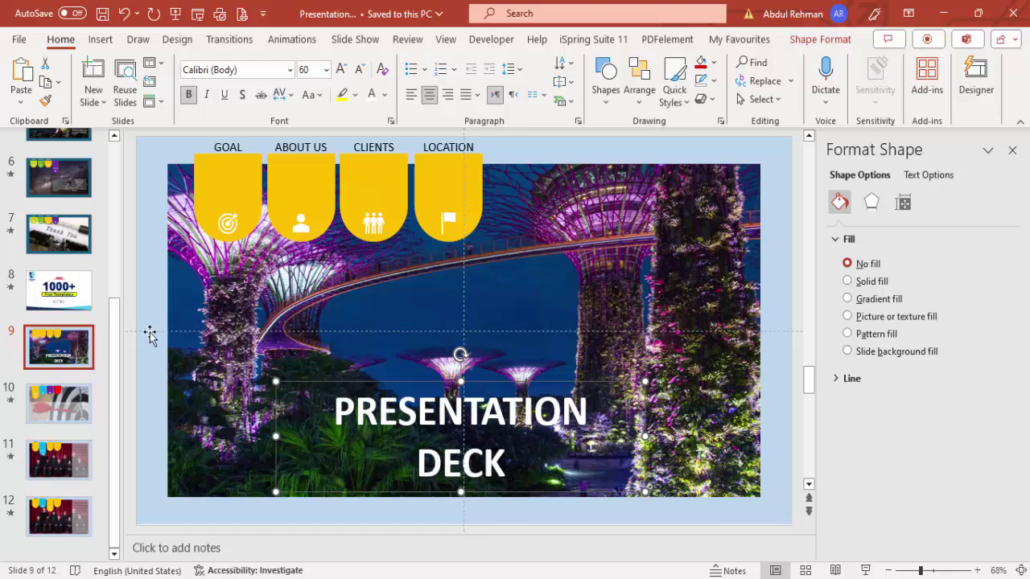
{"action": "left_click", "coordinate": [84, 400]}
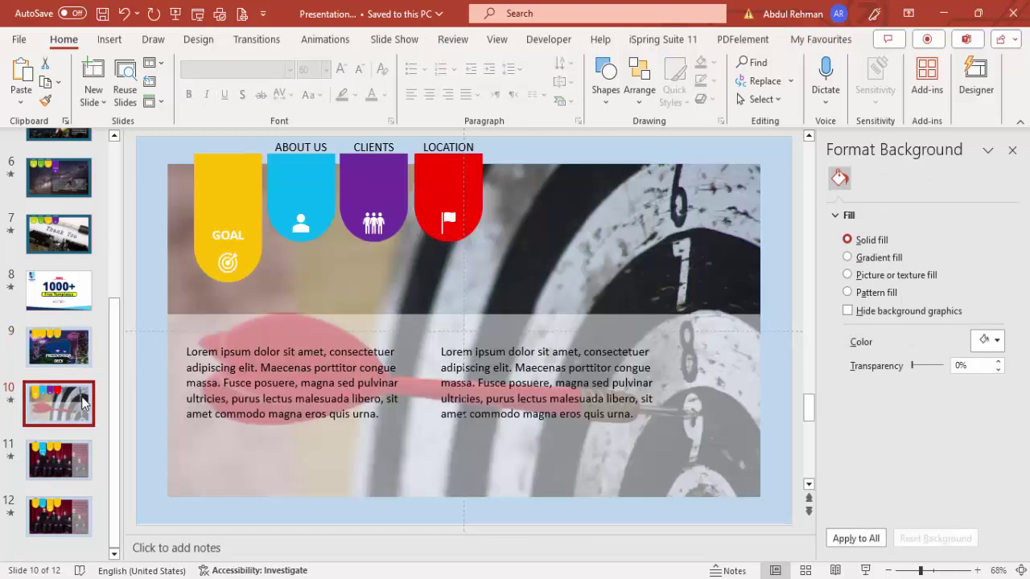
- Paste the PRESENTATION DECK title onto slide 10 and push it below the bottom edge
{"action": "key", "text": "ctrl+v"}
{"action": "key", "text": "Down"}
{"action": "key", "text": "Down"}
{"action": "key", "text": "Down"}
{"action": "key", "text": "Down"}
{"action": "key", "text": "Down"}
{"action": "key", "text": "Down"}
{"action": "key", "text": "Down"}
{"action": "key", "text": "Down"}
{"action": "key", "text": "Down"}
{"action": "key", "text": "Down"}
{"action": "key", "text": "Down"}
{"action": "key", "text": "Down"}
{"action": "key", "text": "Down"}
{"action": "key", "text": "Down"}
{"action": "key", "text": "Down"}
{"action": "key", "text": "Down"}
{"action": "key", "text": "Down"}
{"action": "key", "text": "Down"}
{"action": "key", "text": "Down"}
{"action": "key", "text": "Down"}
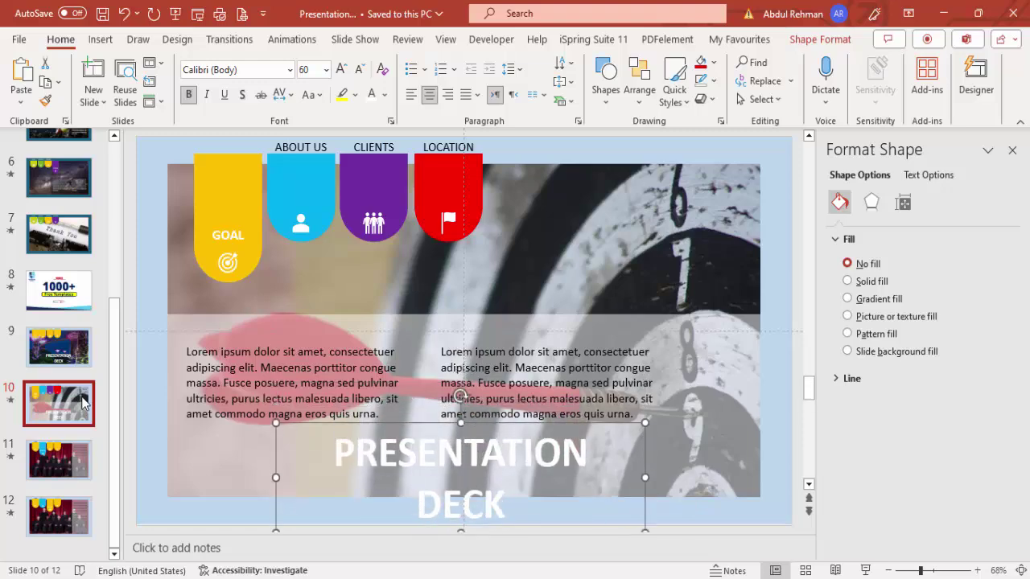
{"action": "left_click", "coordinate": [59, 347]}
- Play the slideshow from slide 9 to check the title's morph, then return to slide 9
{"action": "left_click", "coordinate": [865, 570]}
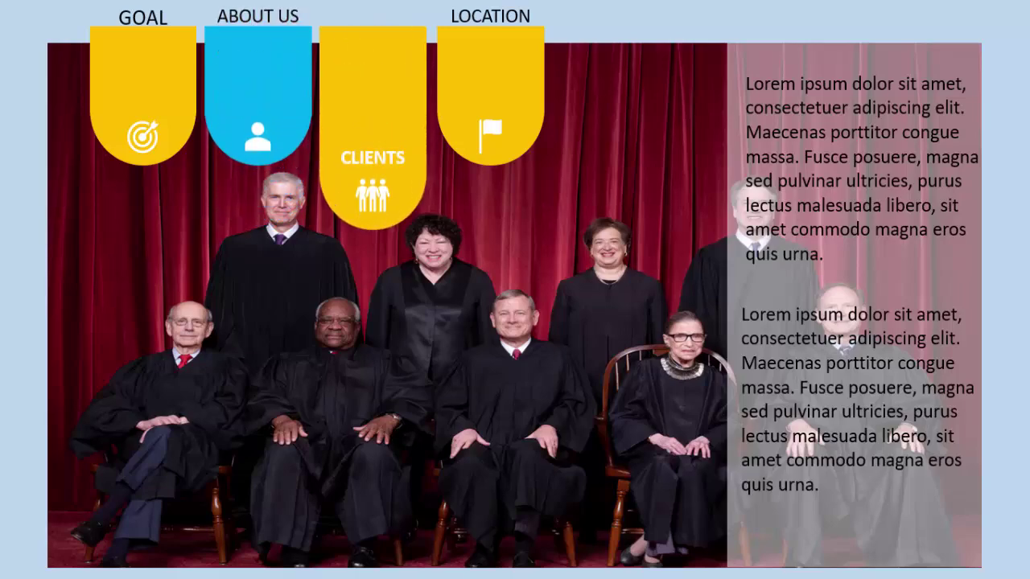
{"action": "key", "text": "Left"}
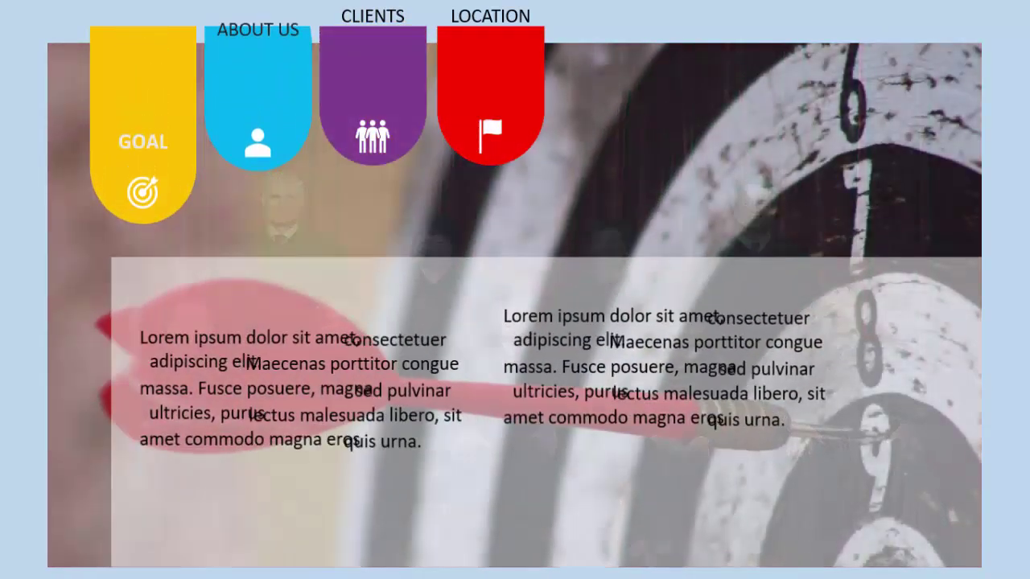
{"action": "key", "text": "Escape"}
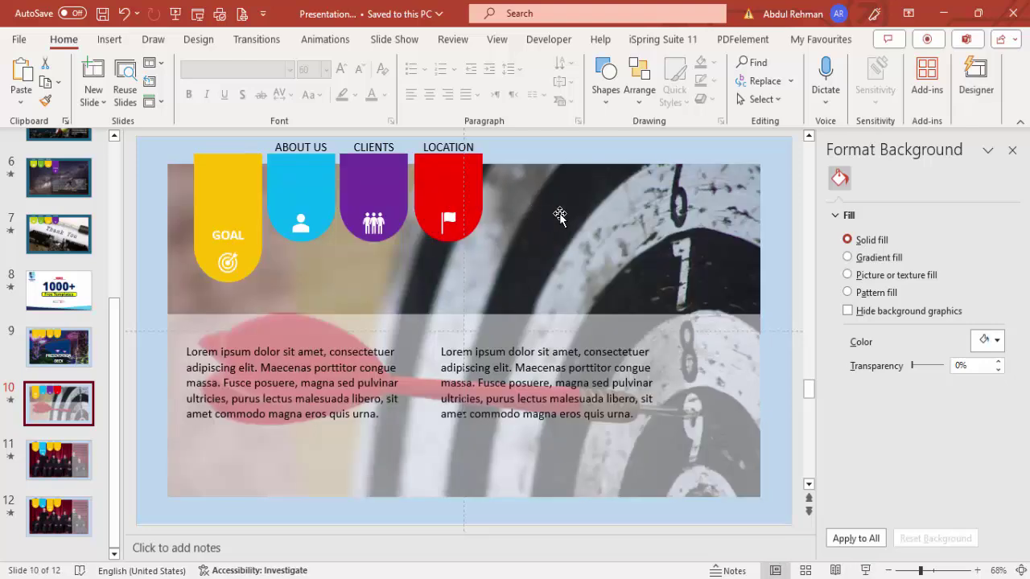
{"action": "left_click", "coordinate": [54, 347]}
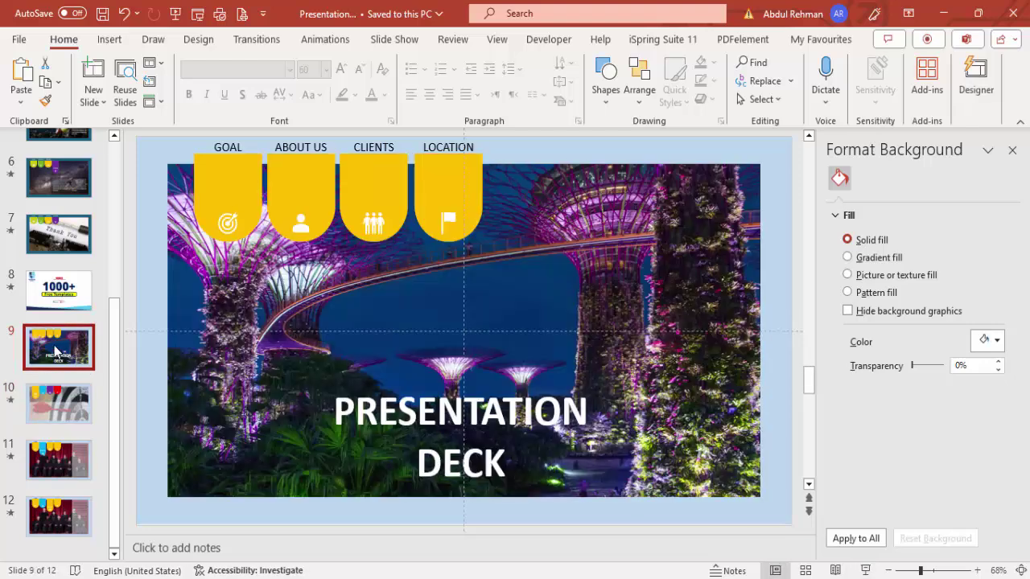